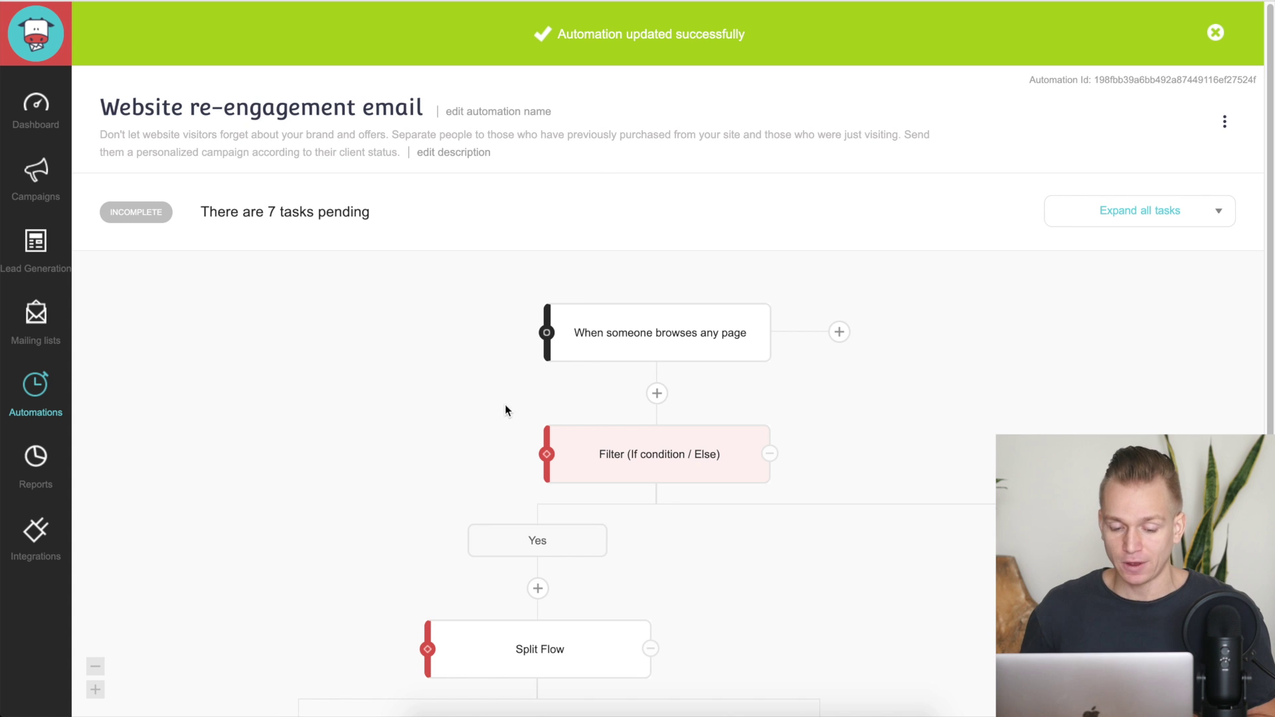
- Open the Filter (If condition / Else) step in the website re-engagement automation and look through its available condition types
scroll(410, 419, "down", 1)
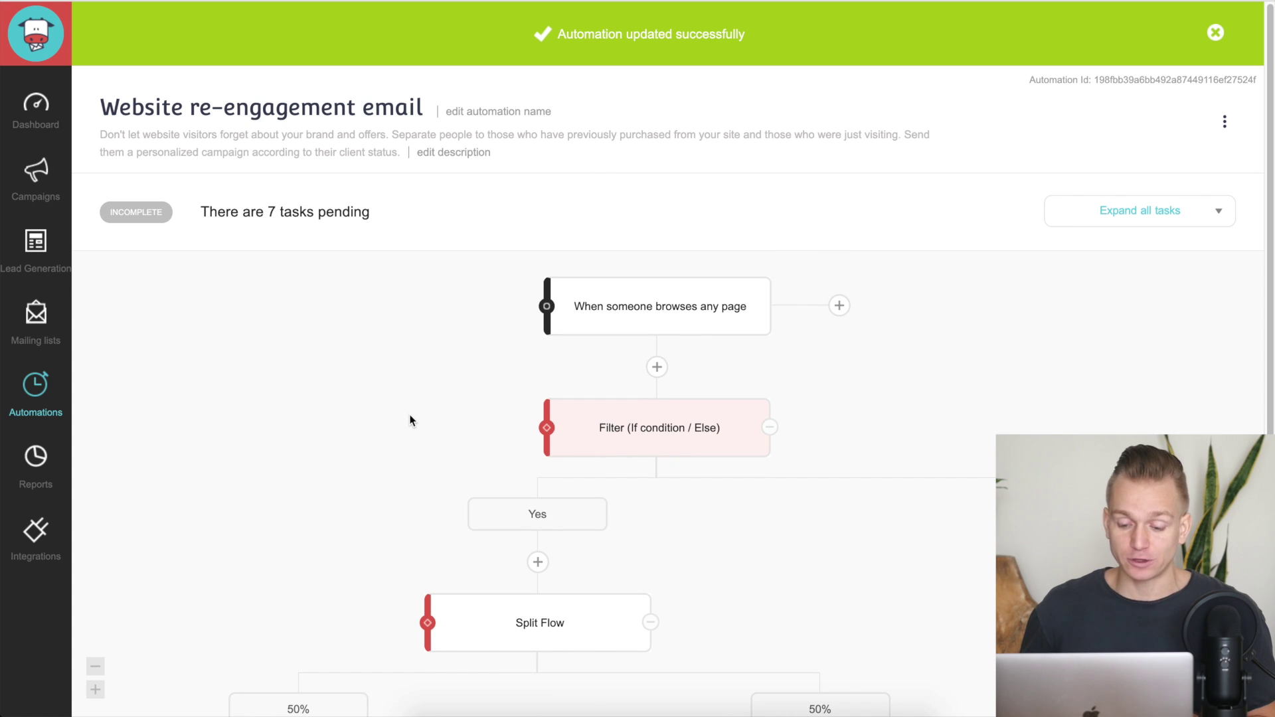
mouse_move(606, 440)
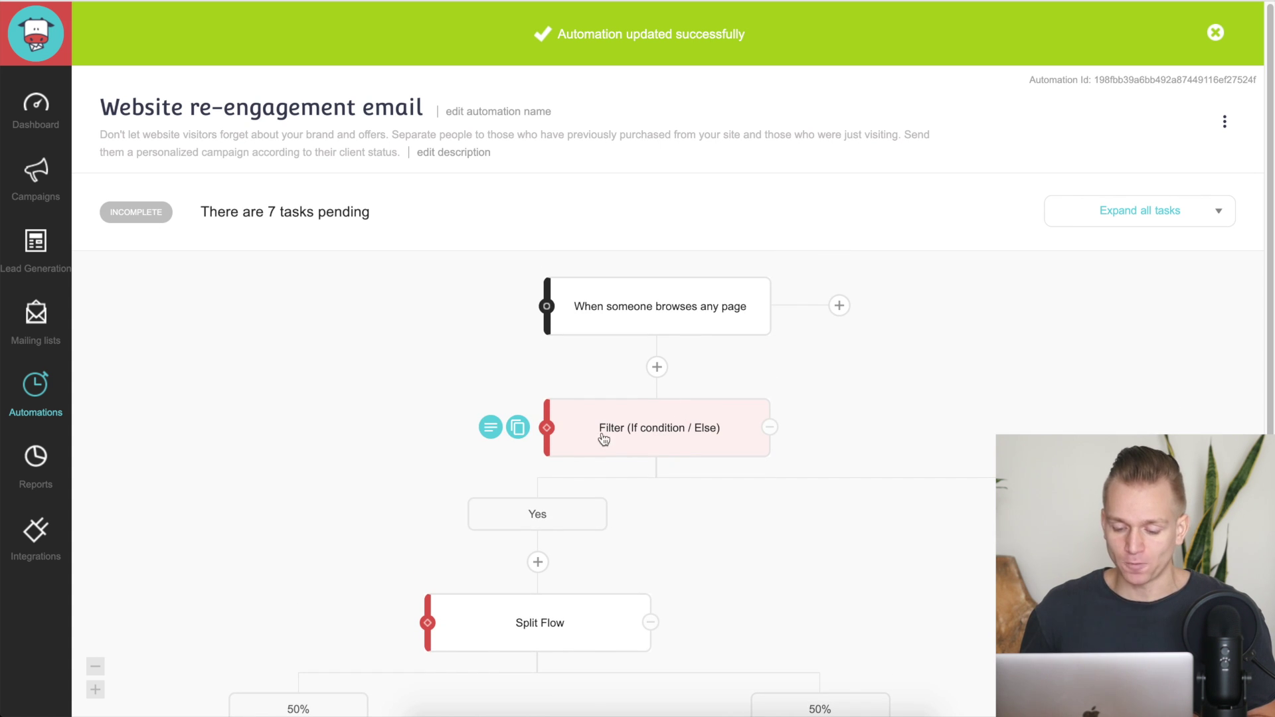
left_click(676, 435)
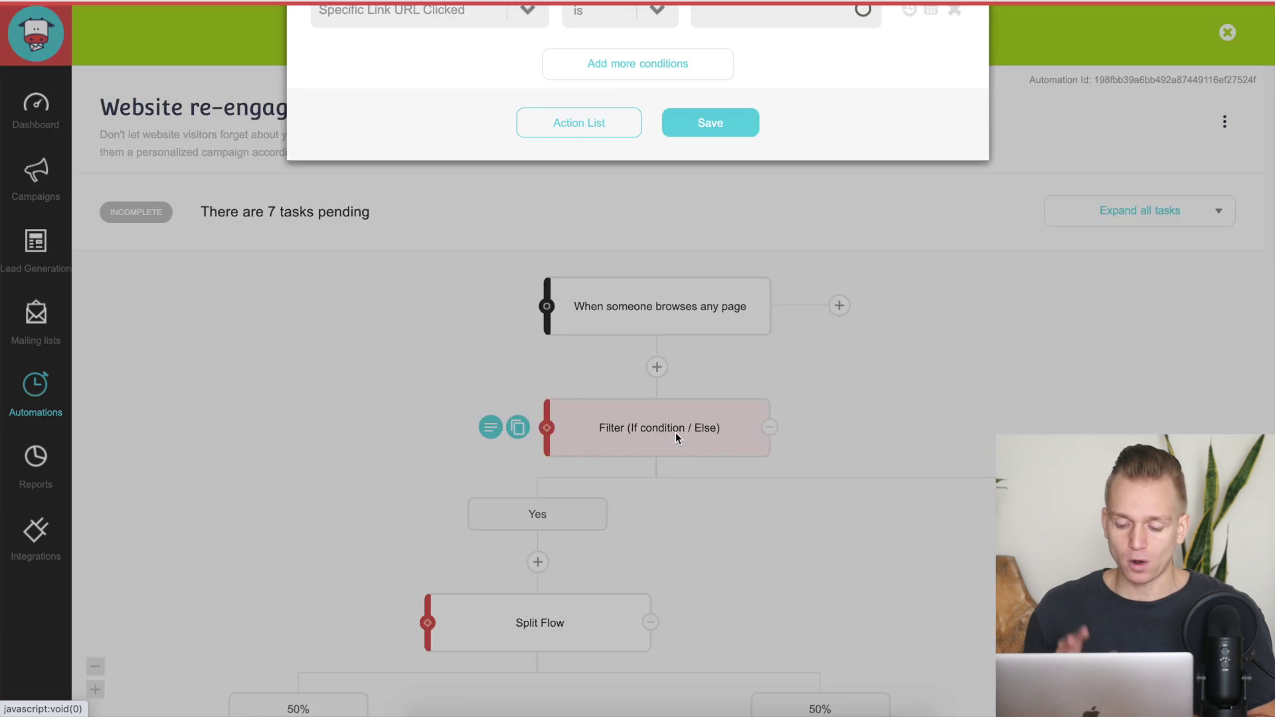
left_click(531, 188)
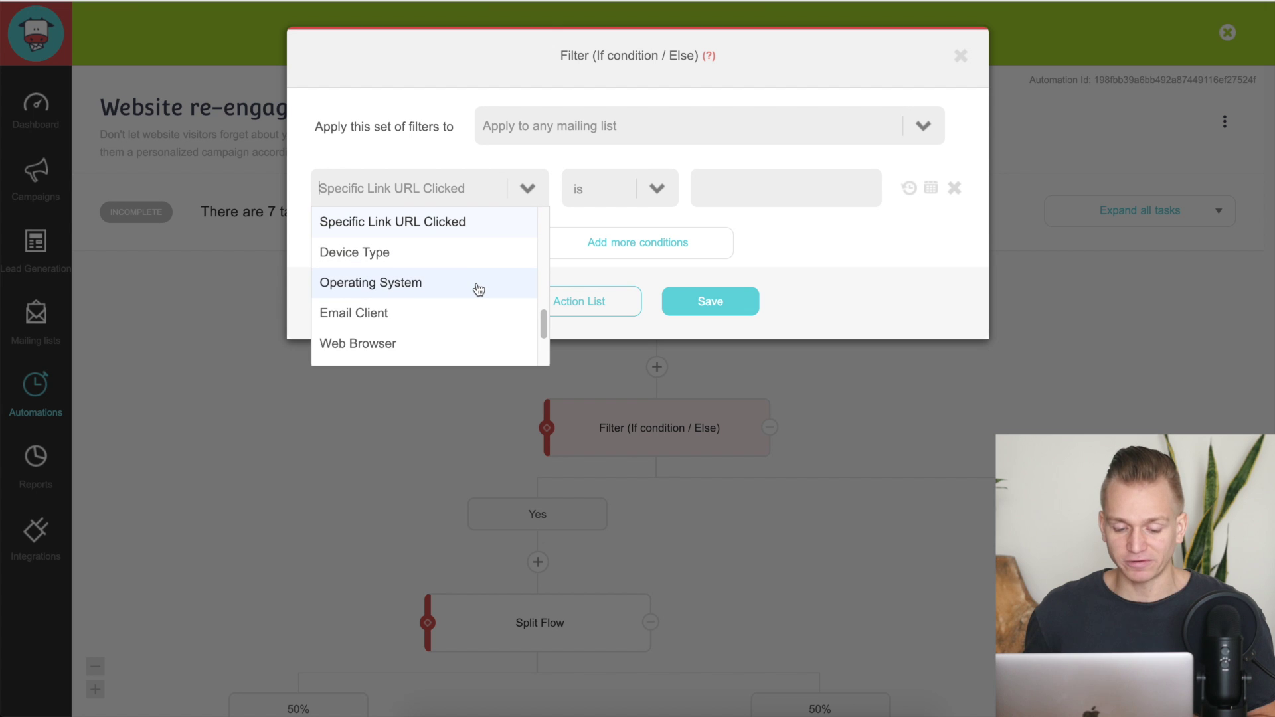
scroll(478, 289, "up", 5)
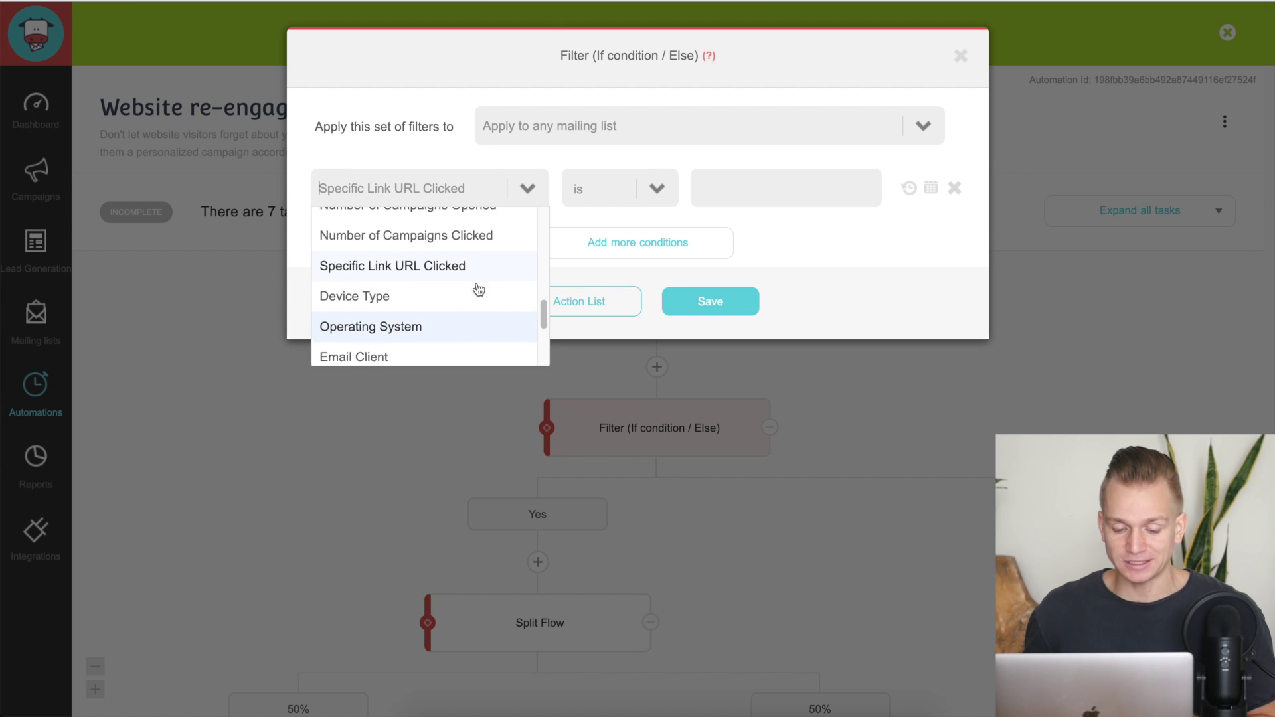
scroll(478, 290, "up", 3)
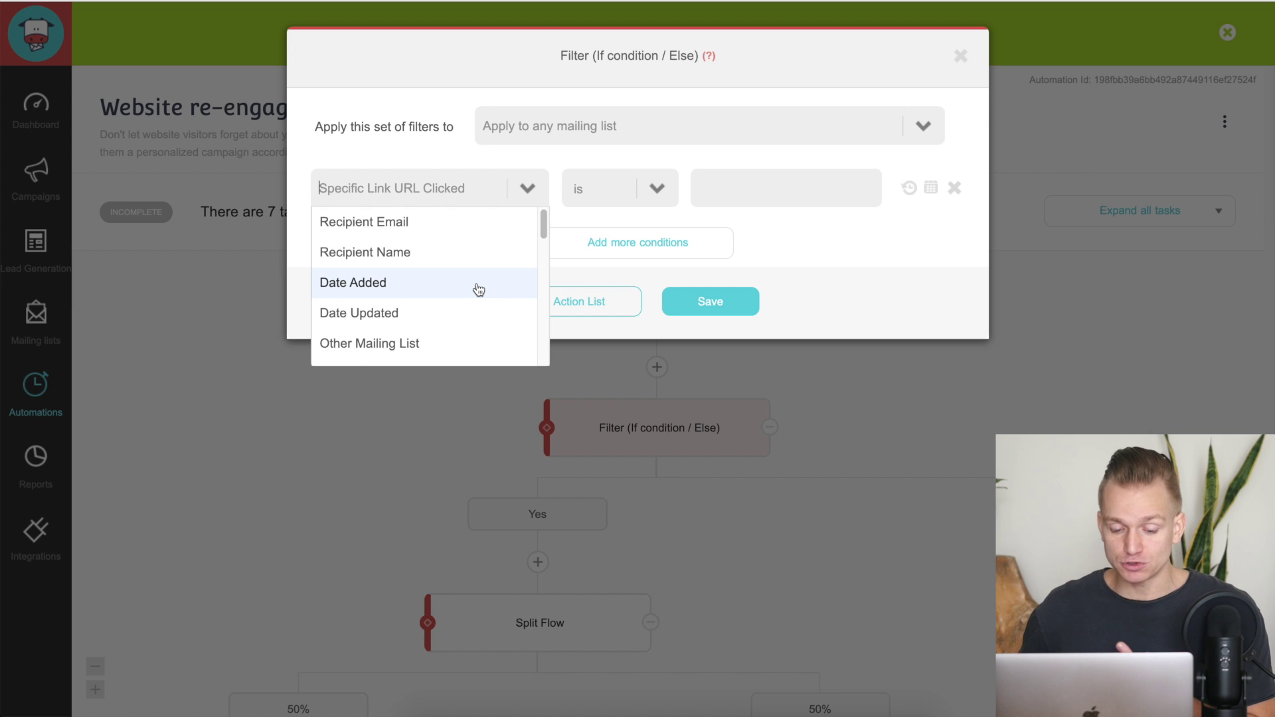
scroll(478, 289, "down", 5)
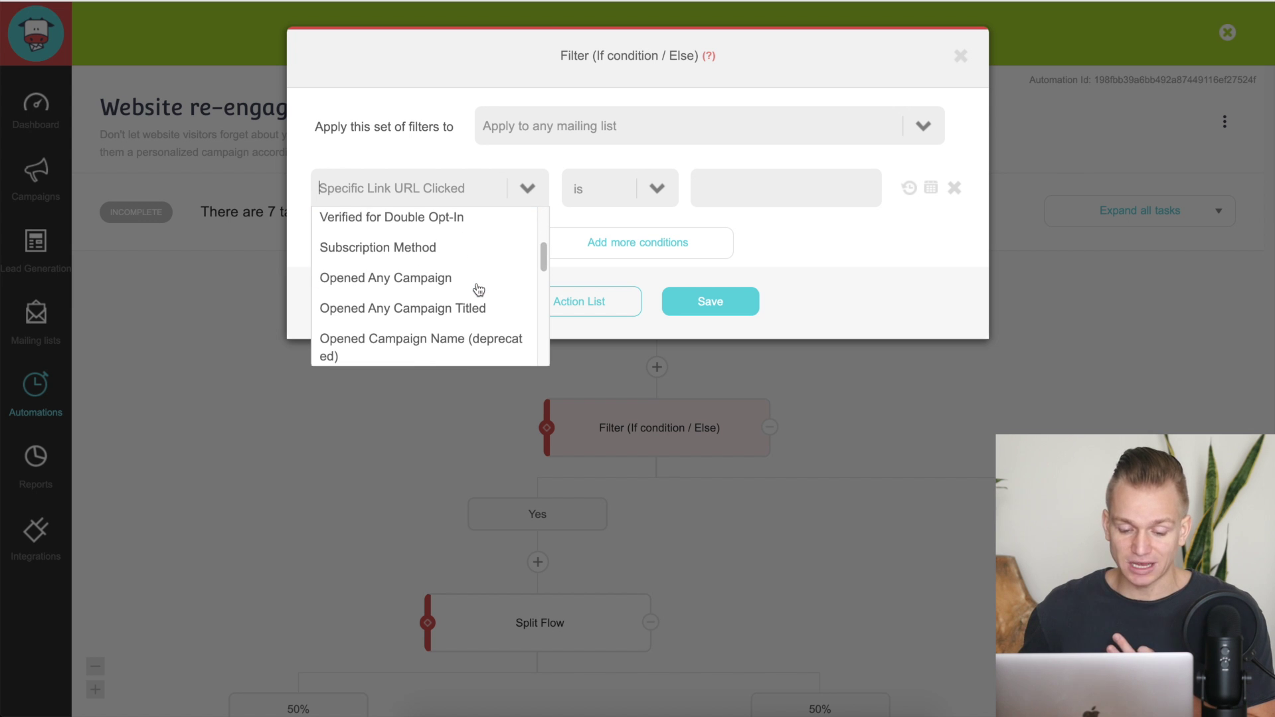
scroll(479, 289, "down", 1)
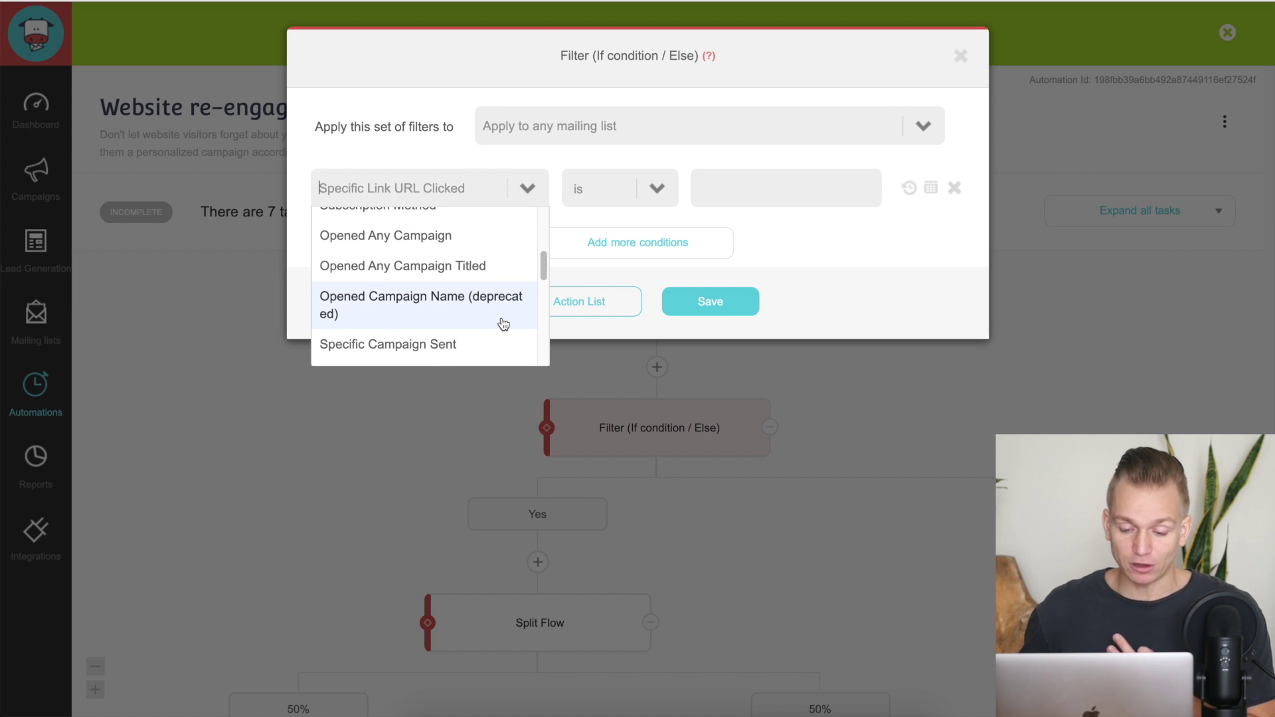
scroll(504, 324, "down", 1)
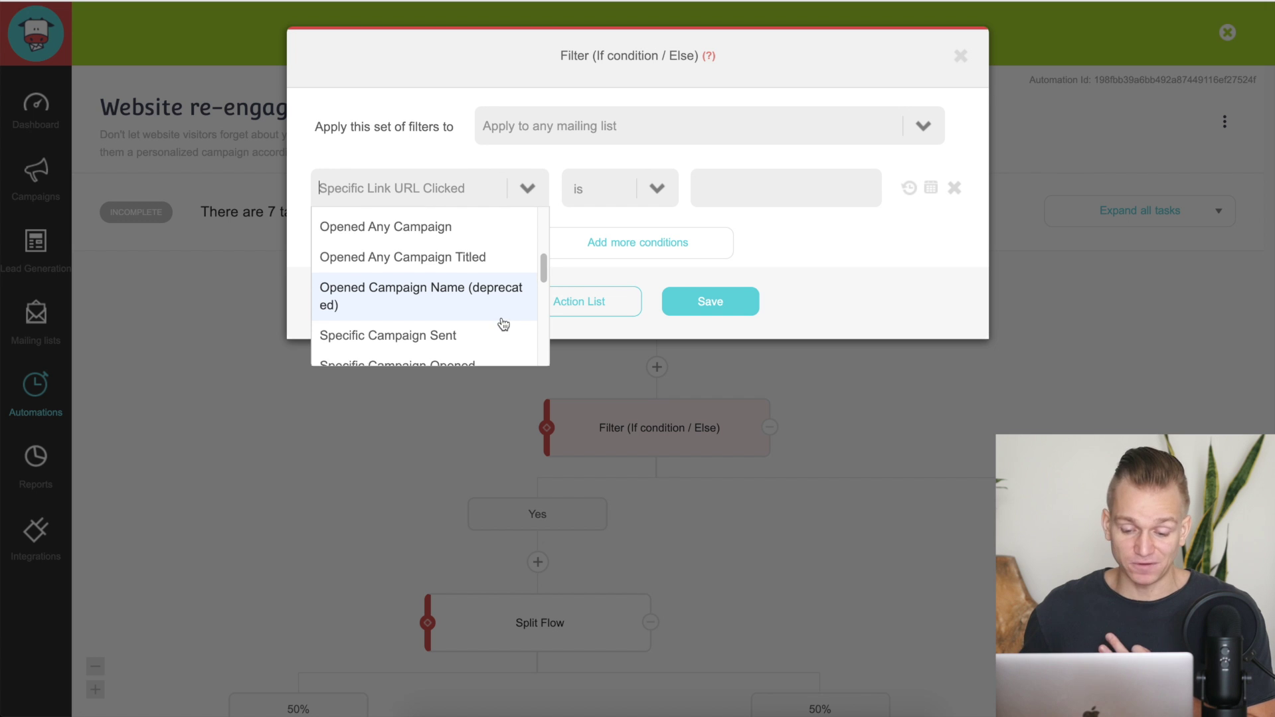
scroll(504, 324, "down", 1)
scroll(504, 324, "down", 1)
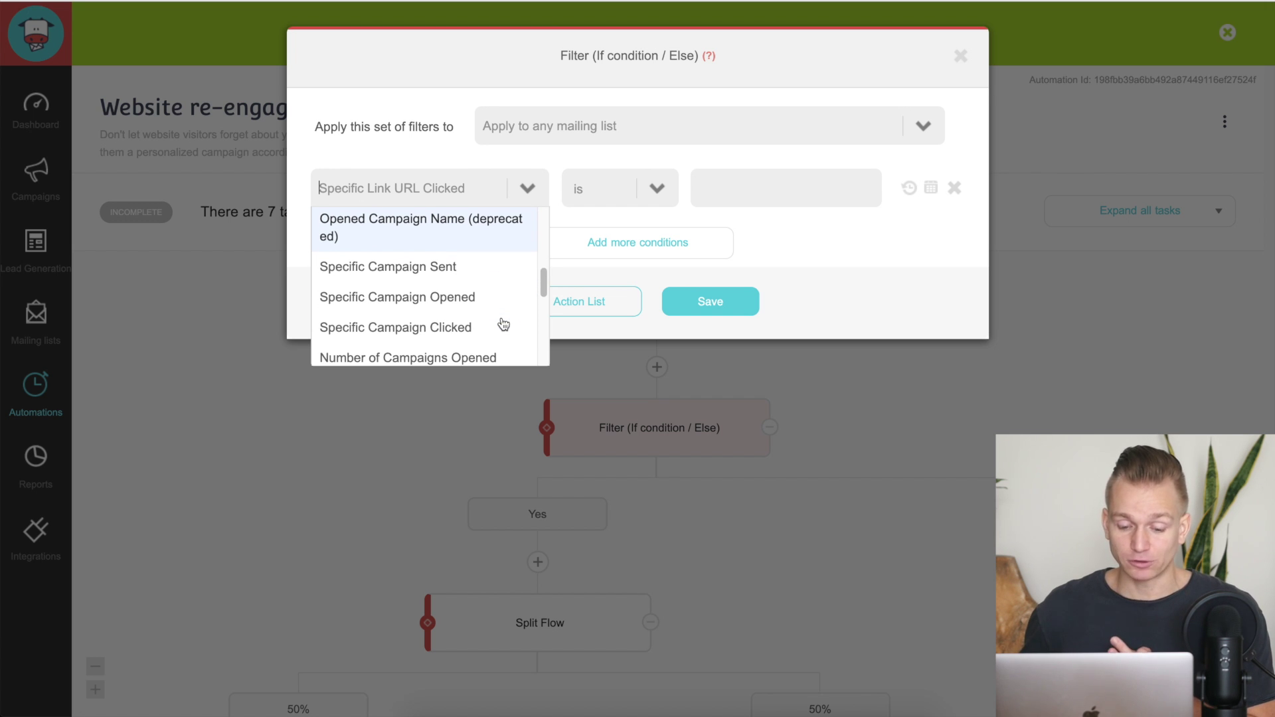
scroll(503, 324, "down", 1)
scroll(503, 324, "down", 2)
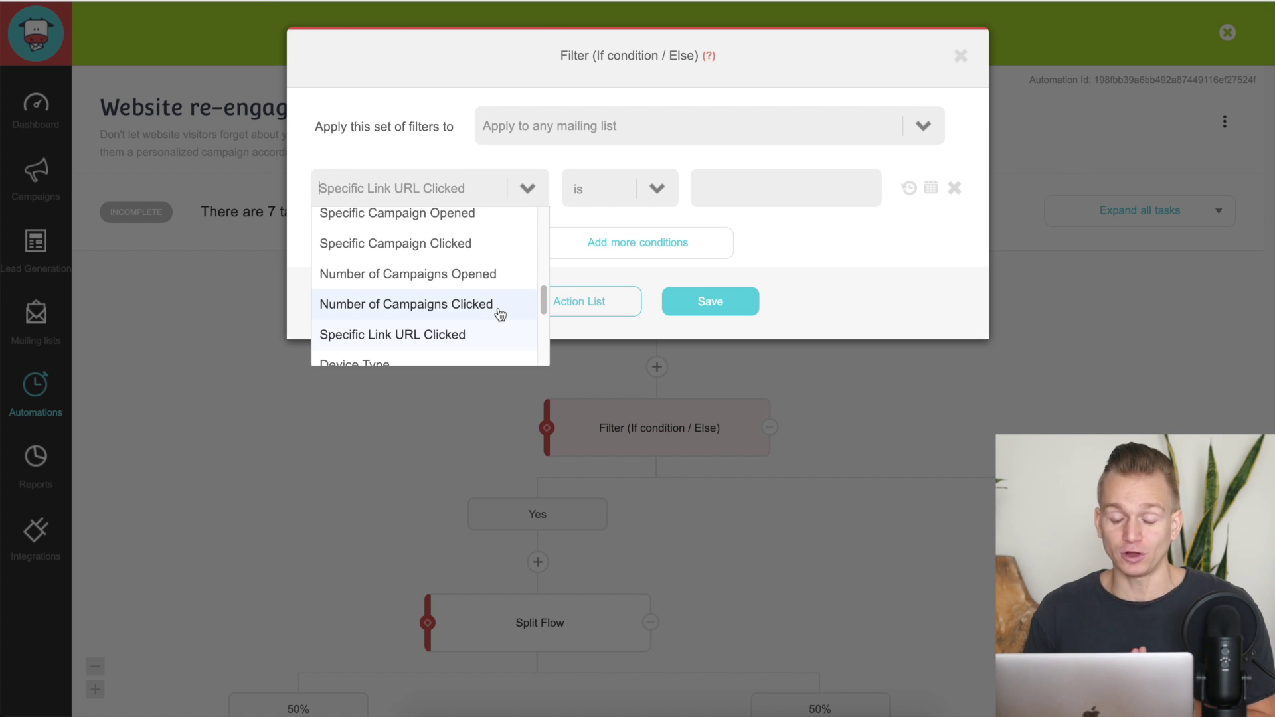
scroll(499, 314, "down", 2)
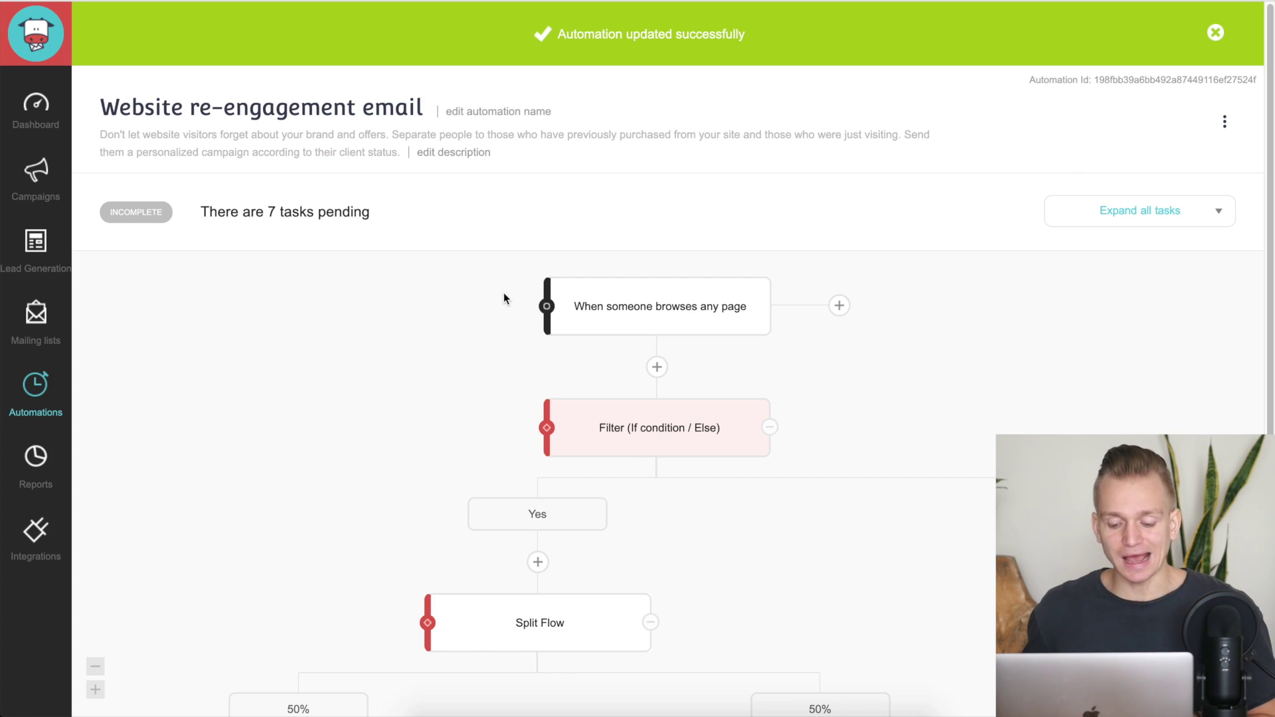
- Examine how the filter's Yes and No branches lead into the Split Flow step of the automation
scroll(503, 297, "down", 5)
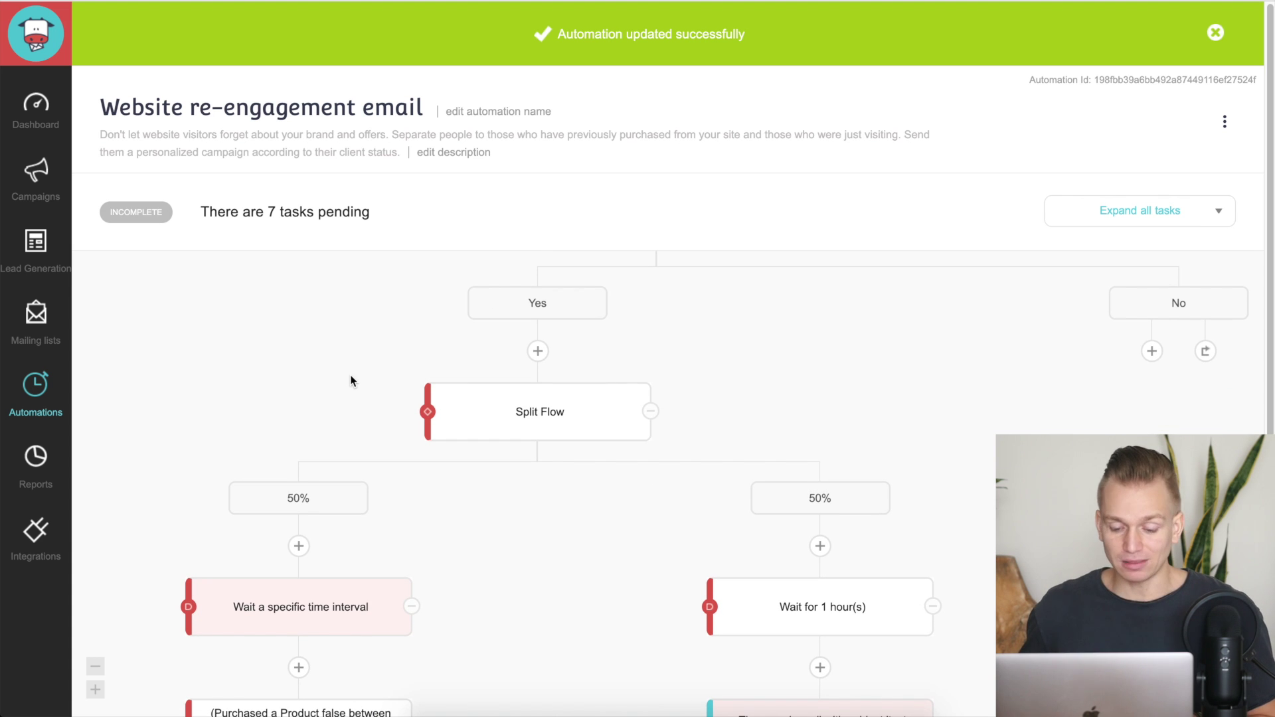
scroll(351, 380, "down", 1)
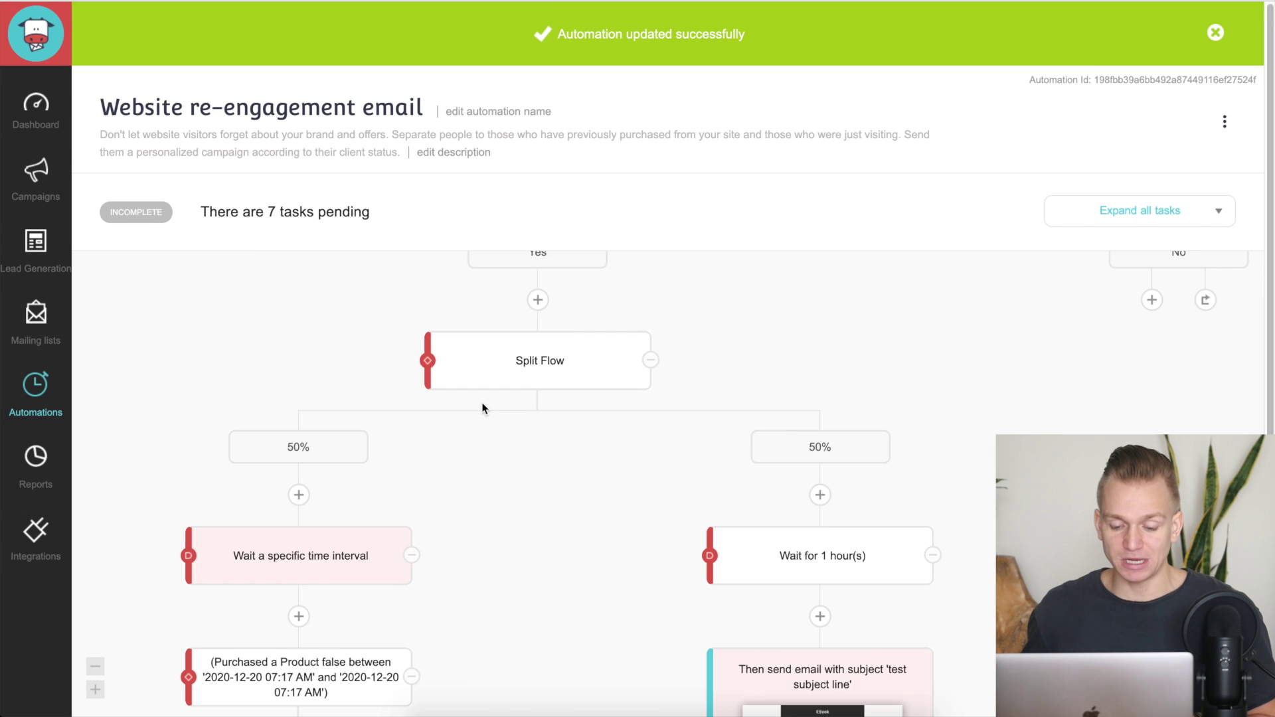
scroll(631, 350, "up", 3)
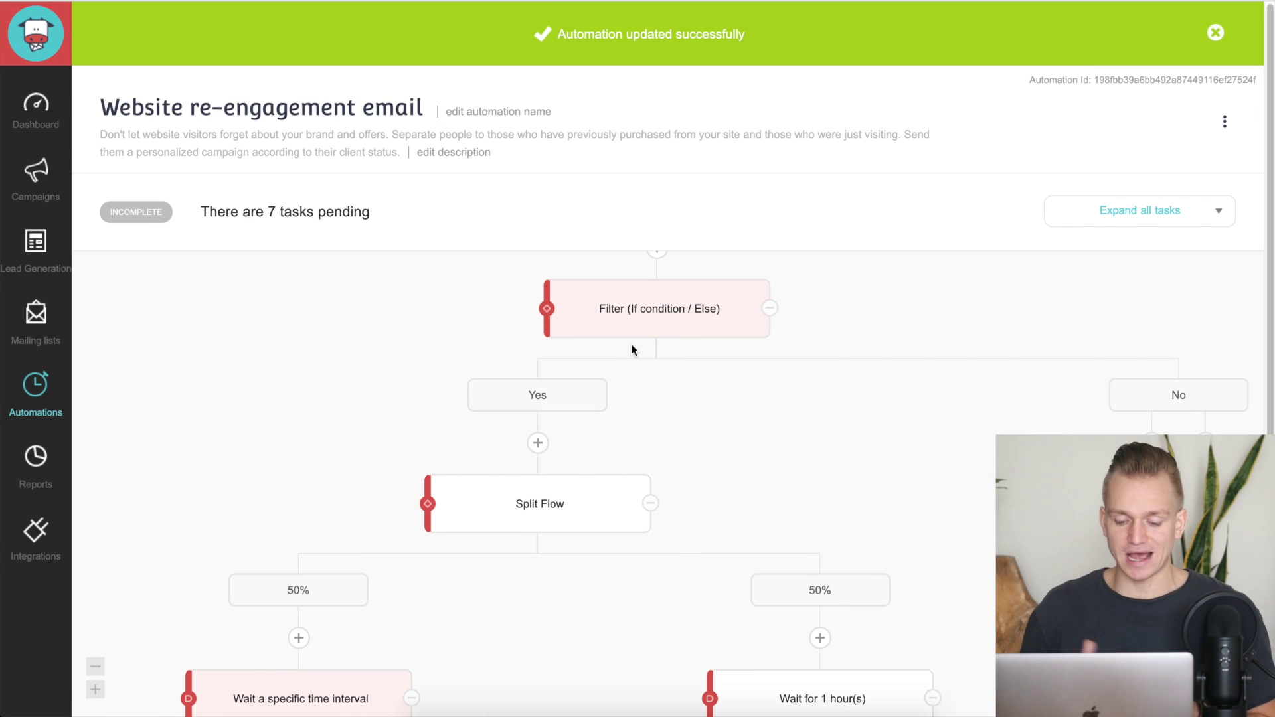
scroll(632, 350, "down", 1)
scroll(632, 350, "up", 1)
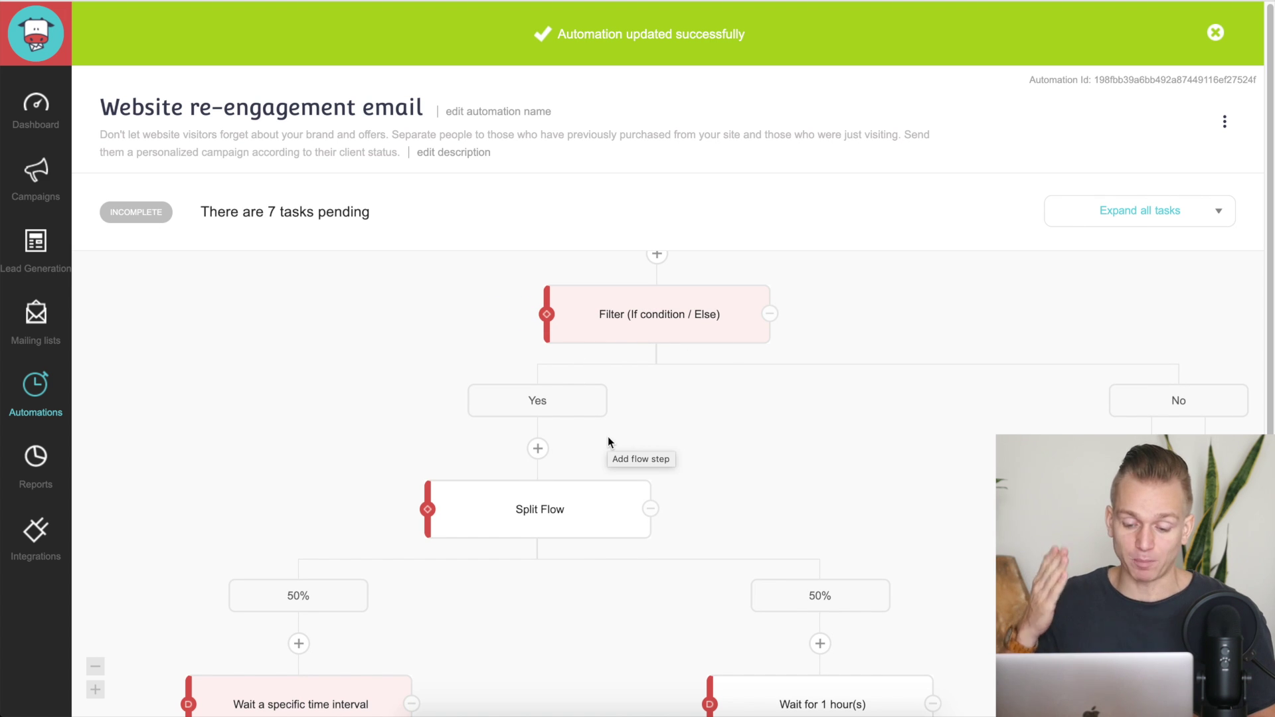
scroll(609, 441, "down", 2)
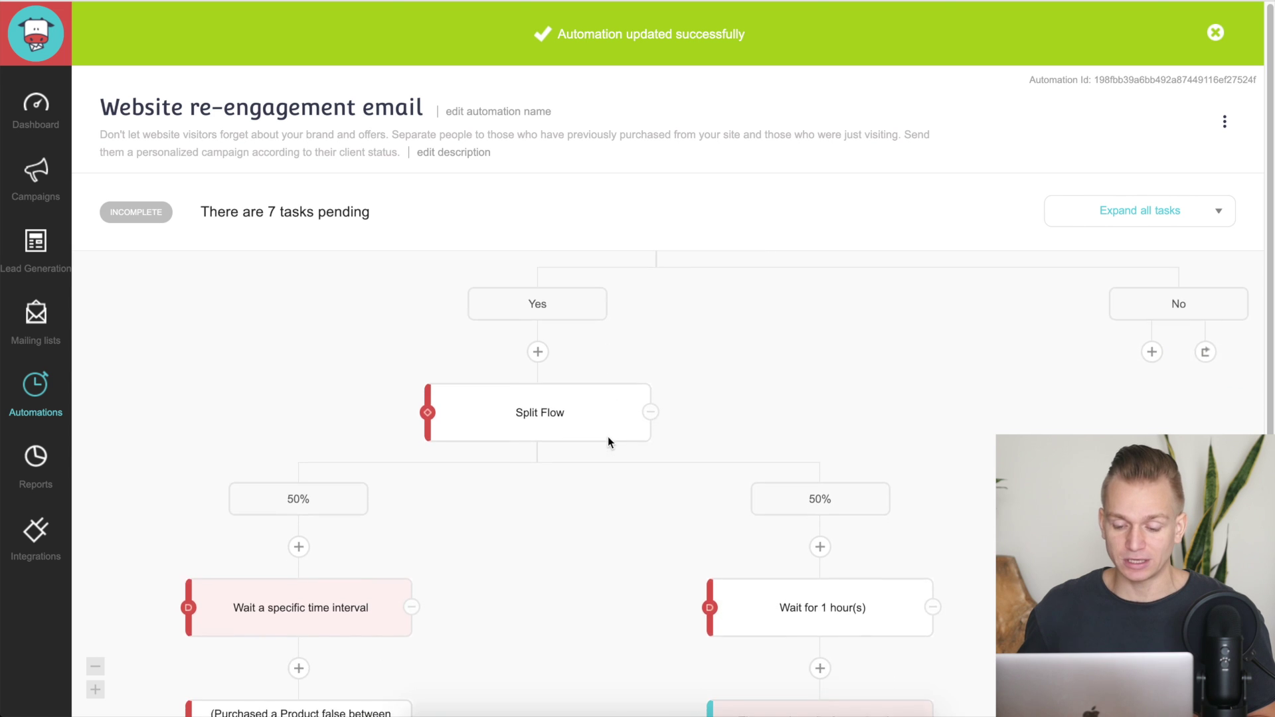
scroll(638, 382, "up", 3)
scroll(628, 454, "down", 2)
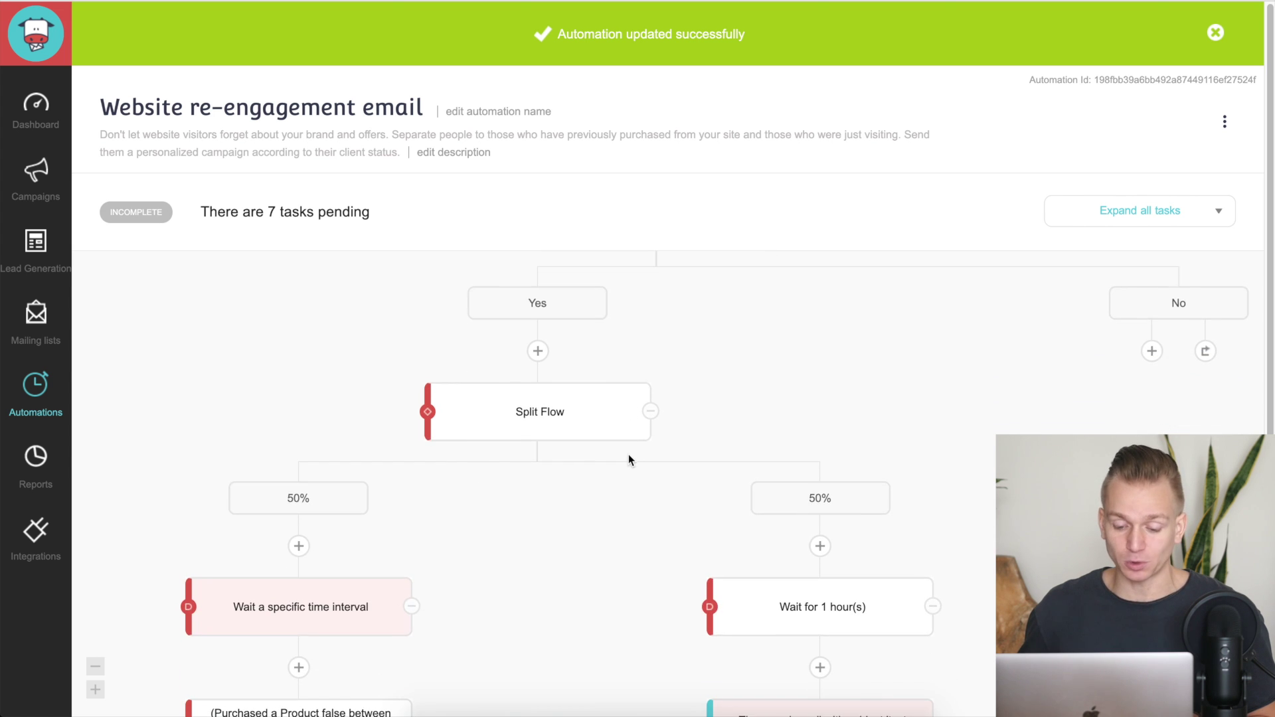
- Review the two 50% branches below Split Flow, including their wait, product purchase filter and email campaign steps
scroll(628, 458, "down", 2)
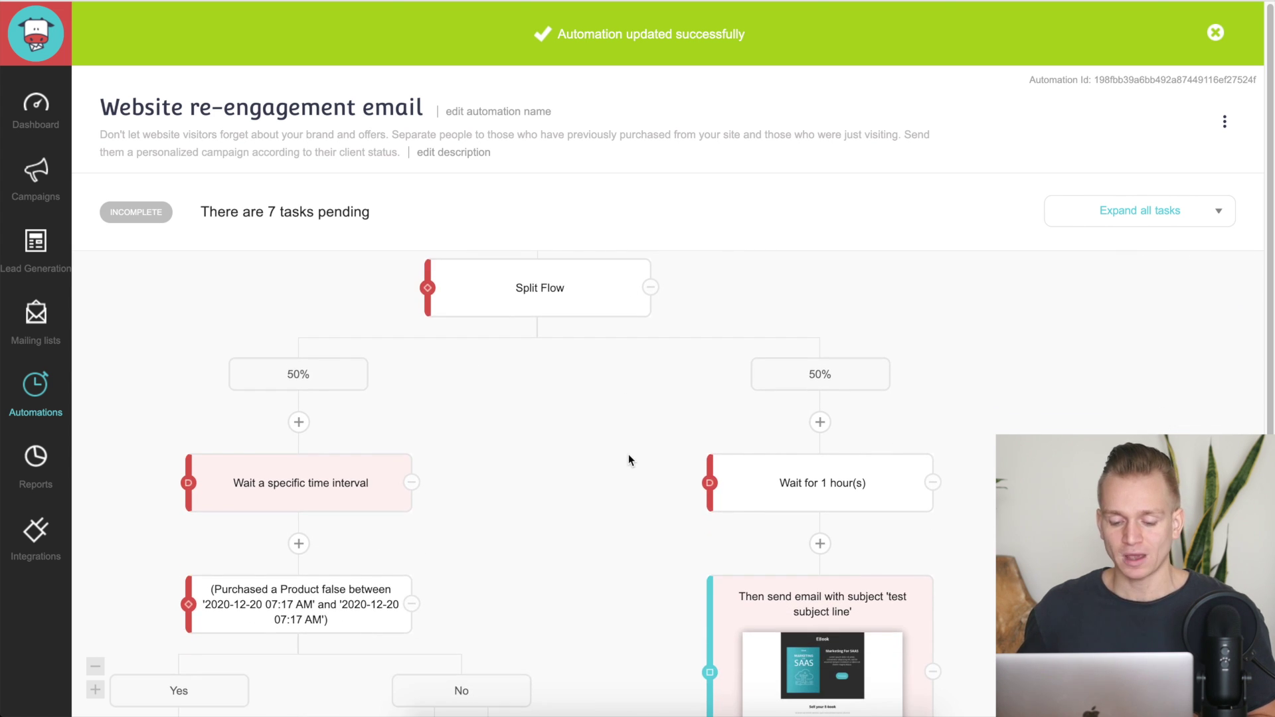
scroll(628, 458, "up", 1)
scroll(631, 460, "down", 1)
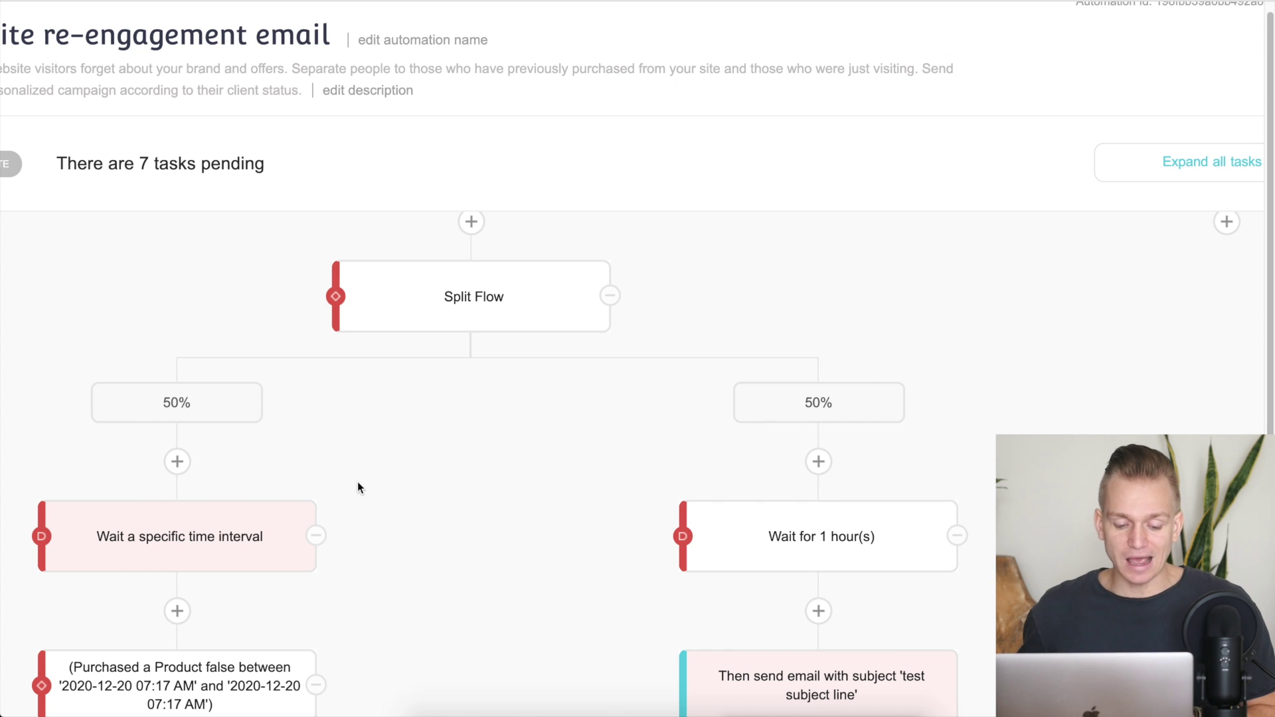
scroll(358, 482, "down", 3)
scroll(515, 441, "down", 1)
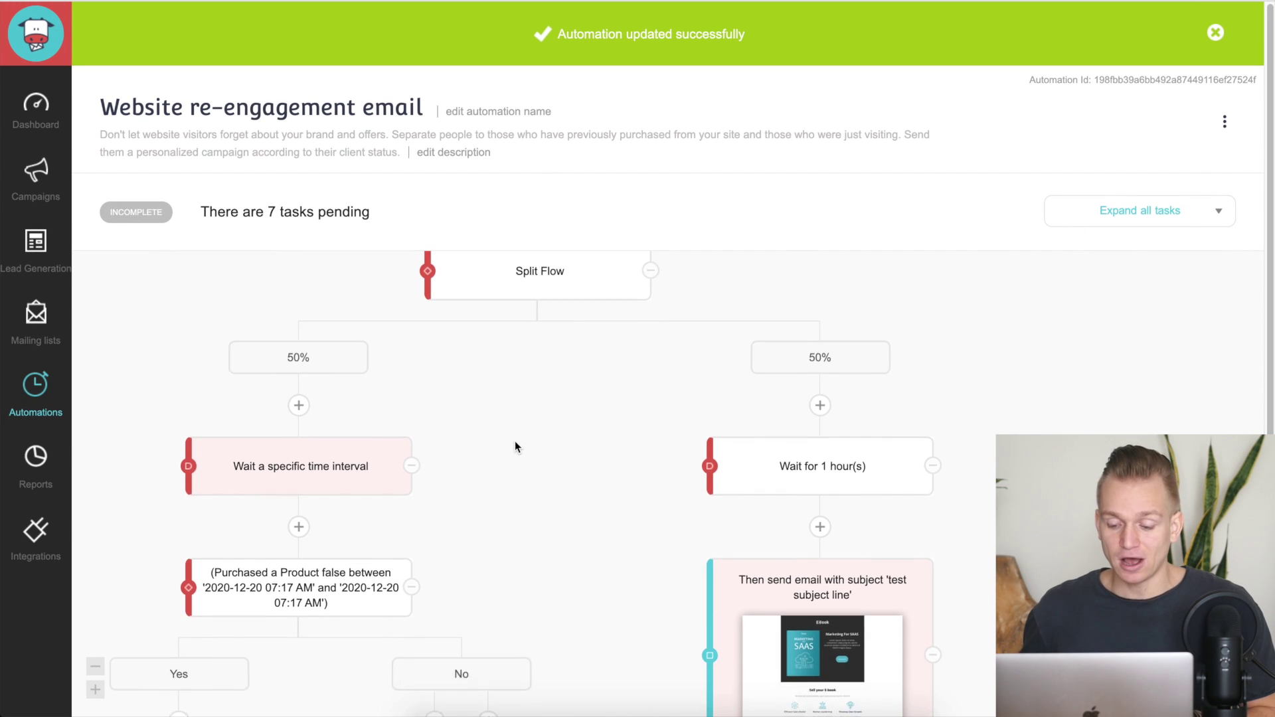
scroll(515, 446, "down", 1)
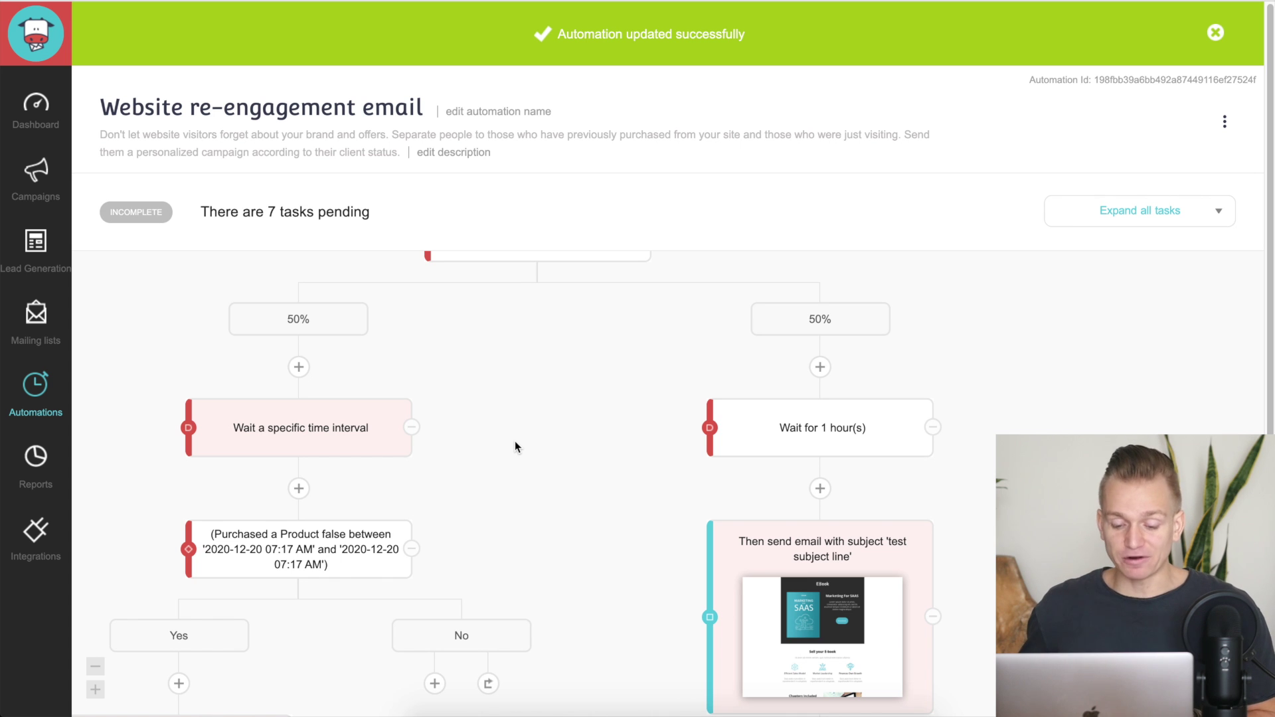
scroll(515, 441, "up", 4)
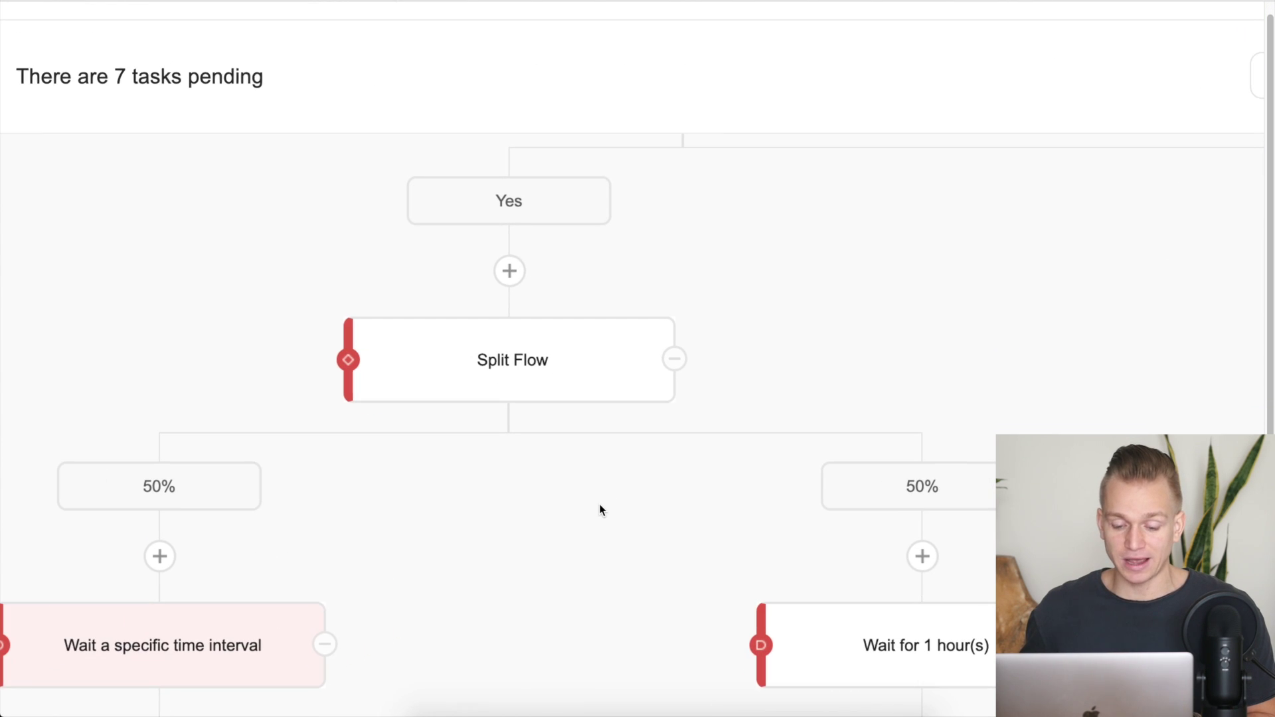
scroll(601, 510, "down", 1)
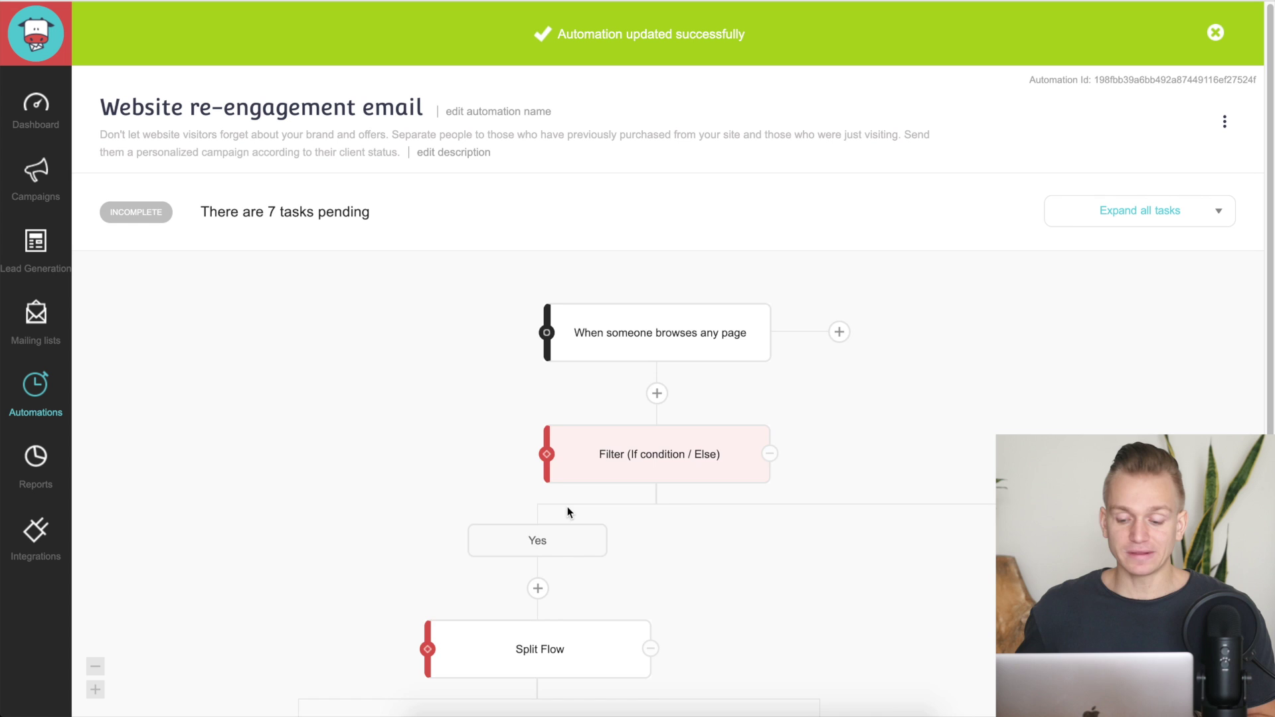
scroll(566, 510, "down", 3)
scroll(568, 511, "down", 5)
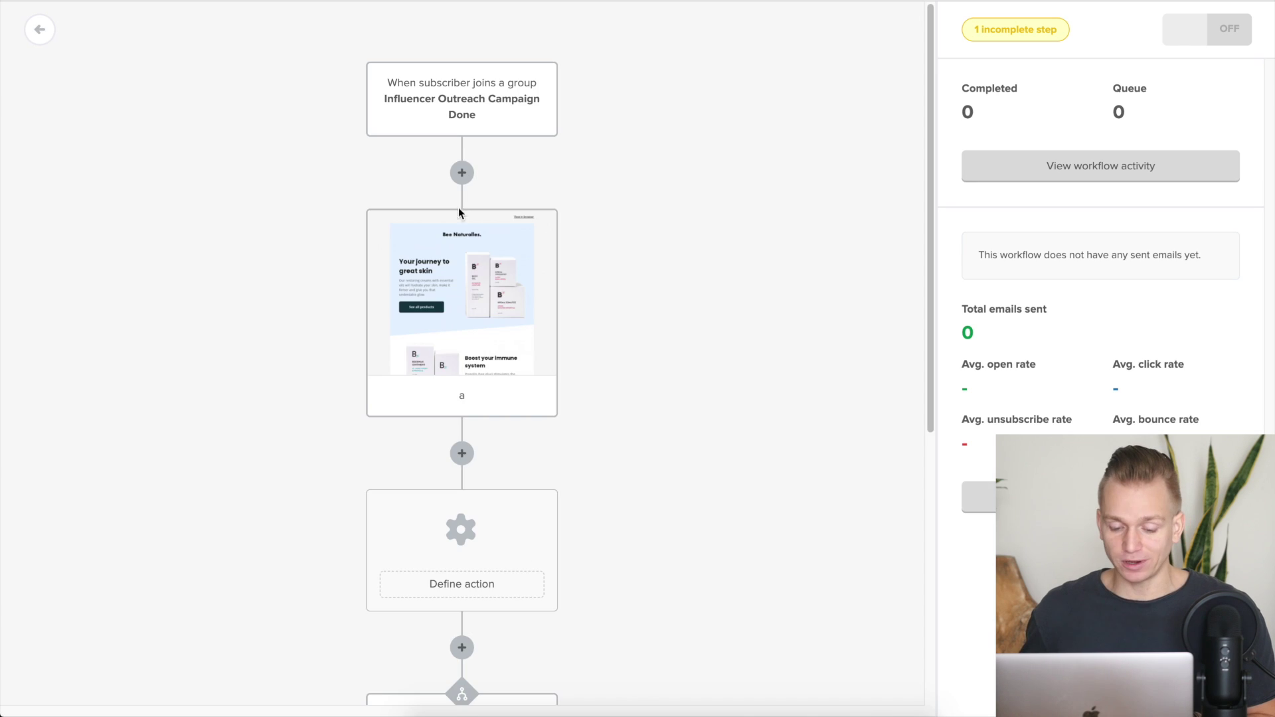
- Switch to the MailerLite workflow and review its email, action and condition steps for comparison
scroll(571, 412, "down", 3)
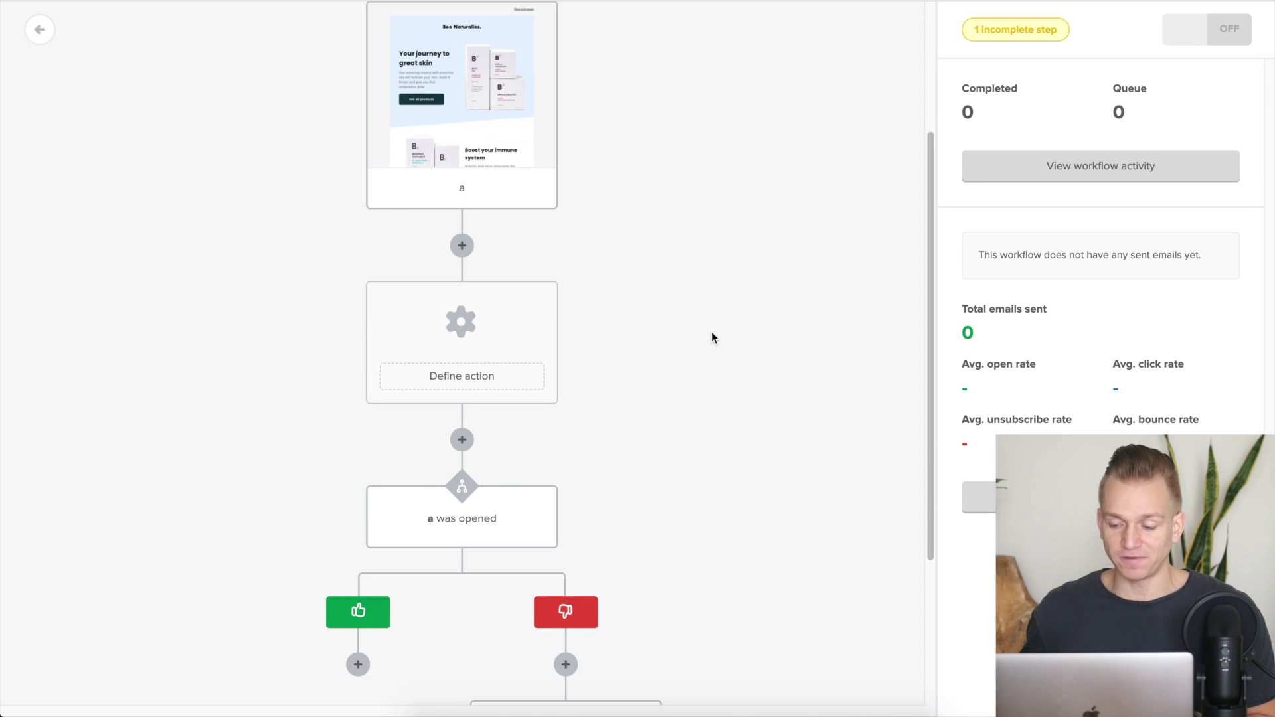
scroll(711, 337, "up", 3)
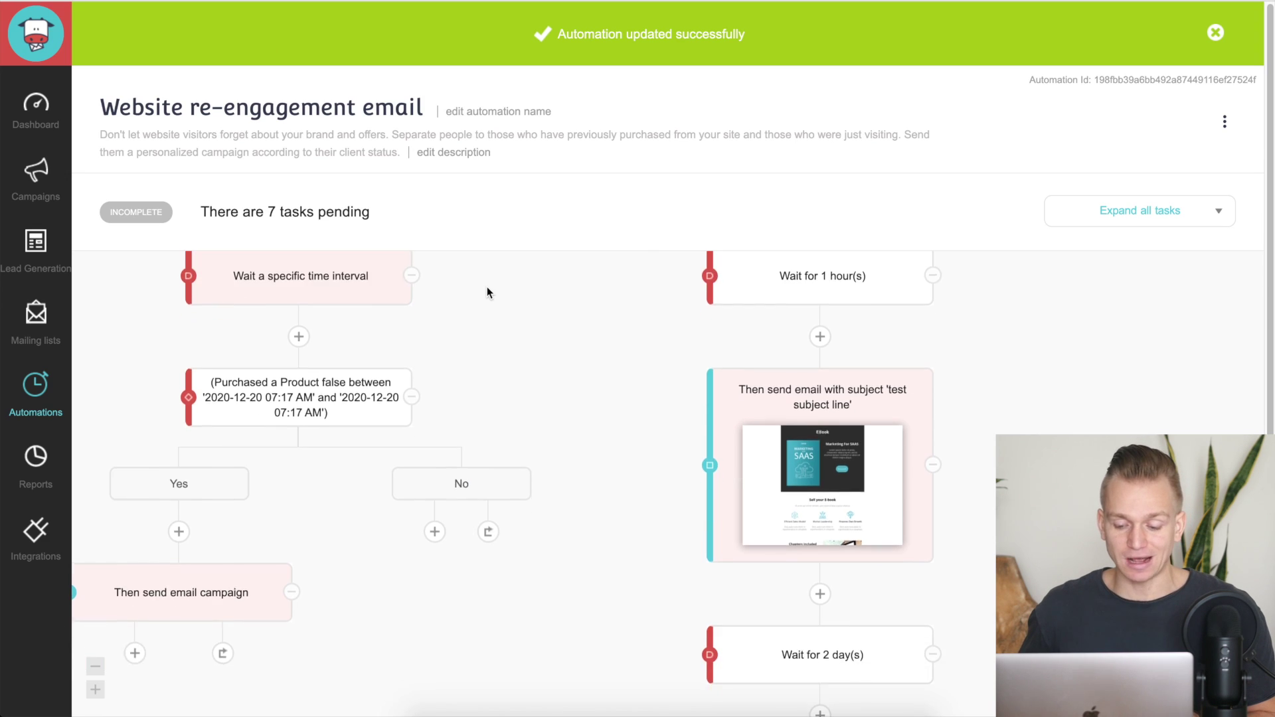
- Return to the Moosend website re-engagement automation and review its flow from the email steps back to the filter
scroll(487, 290, "up", 3)
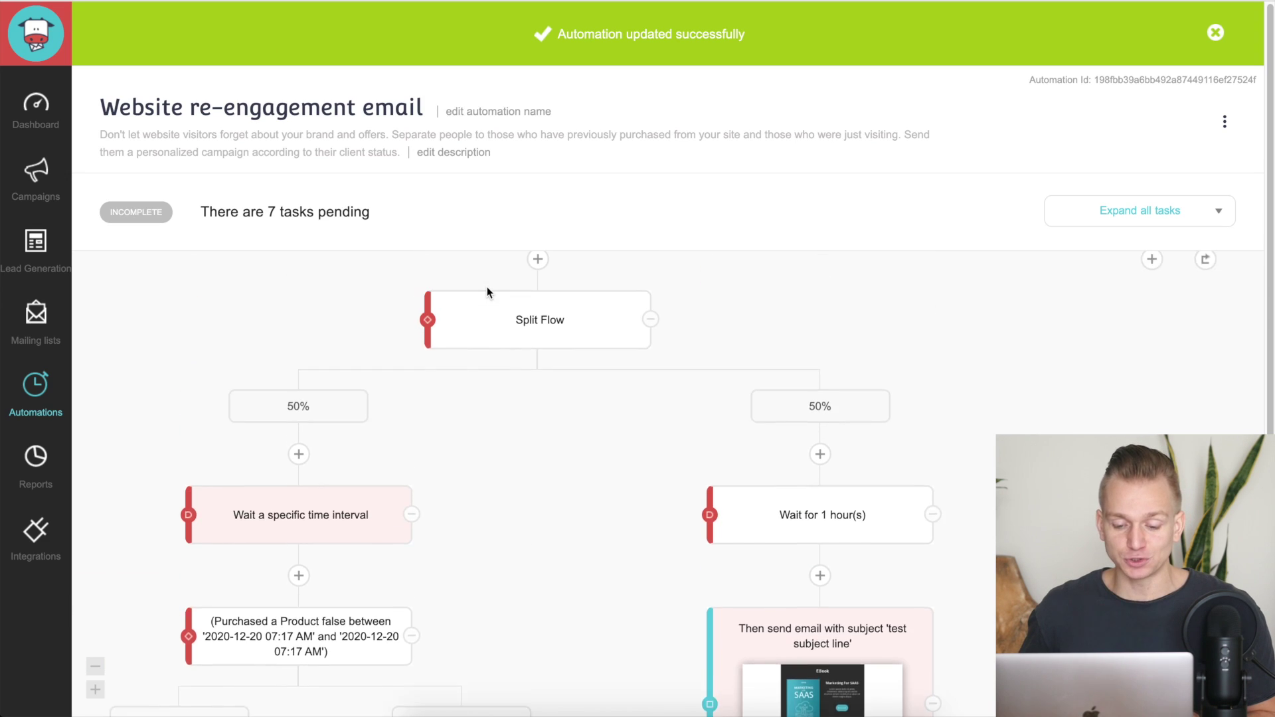
scroll(571, 332, "up", 5)
scroll(762, 359, "down", 2)
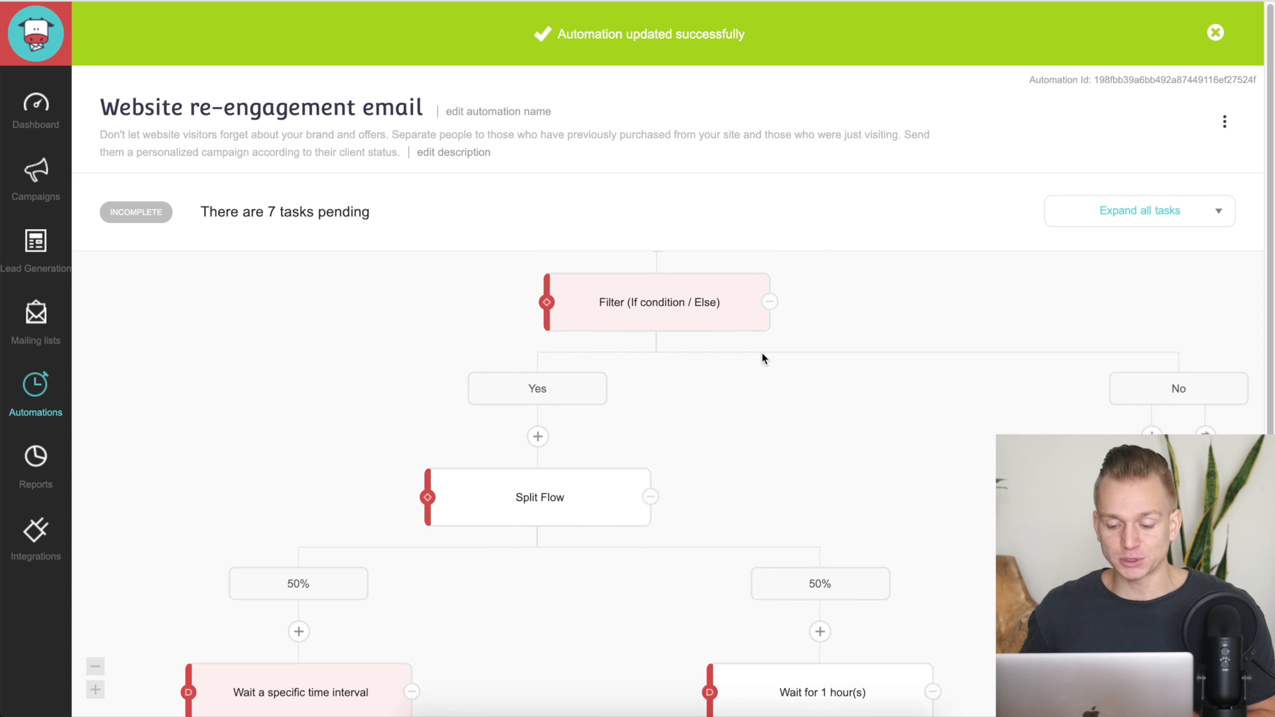
scroll(762, 359, "down", 1)
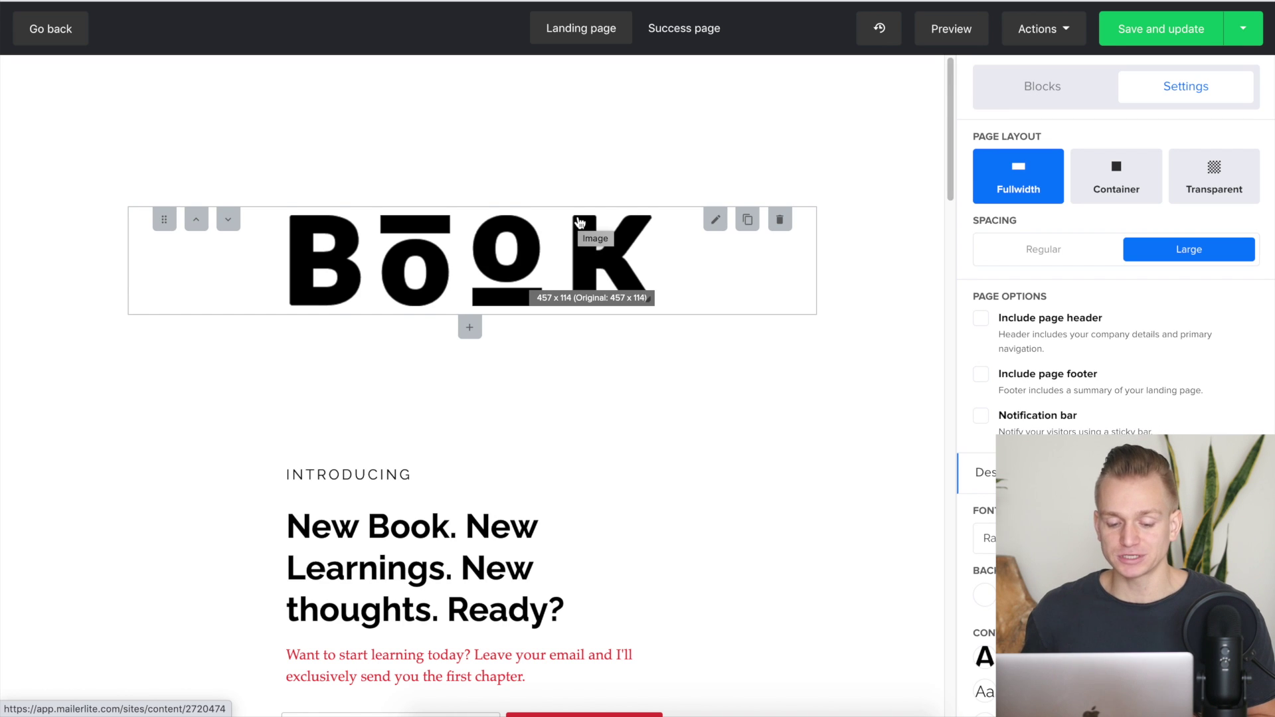
- Switch to the MailerLite landing page editor and look over the book landing page and the available content blocks
scroll(580, 223, "down", 5)
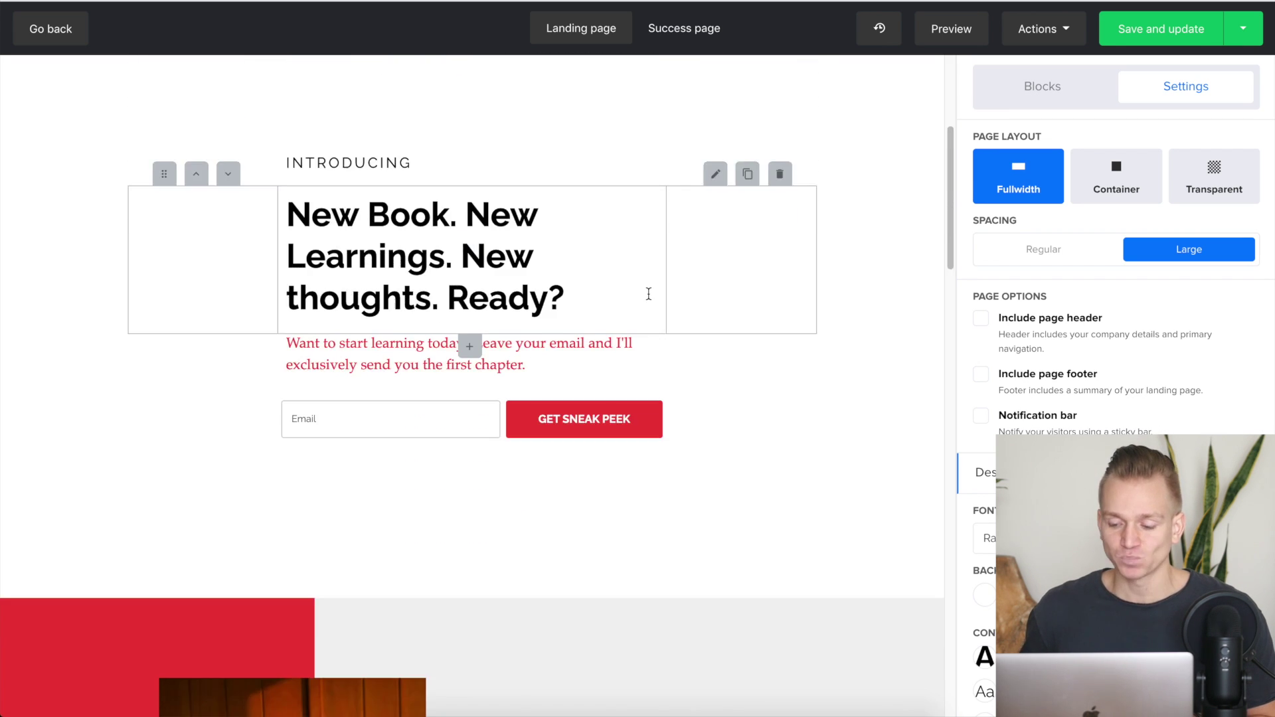
scroll(649, 293, "down", 9)
scroll(649, 296, "up", 14)
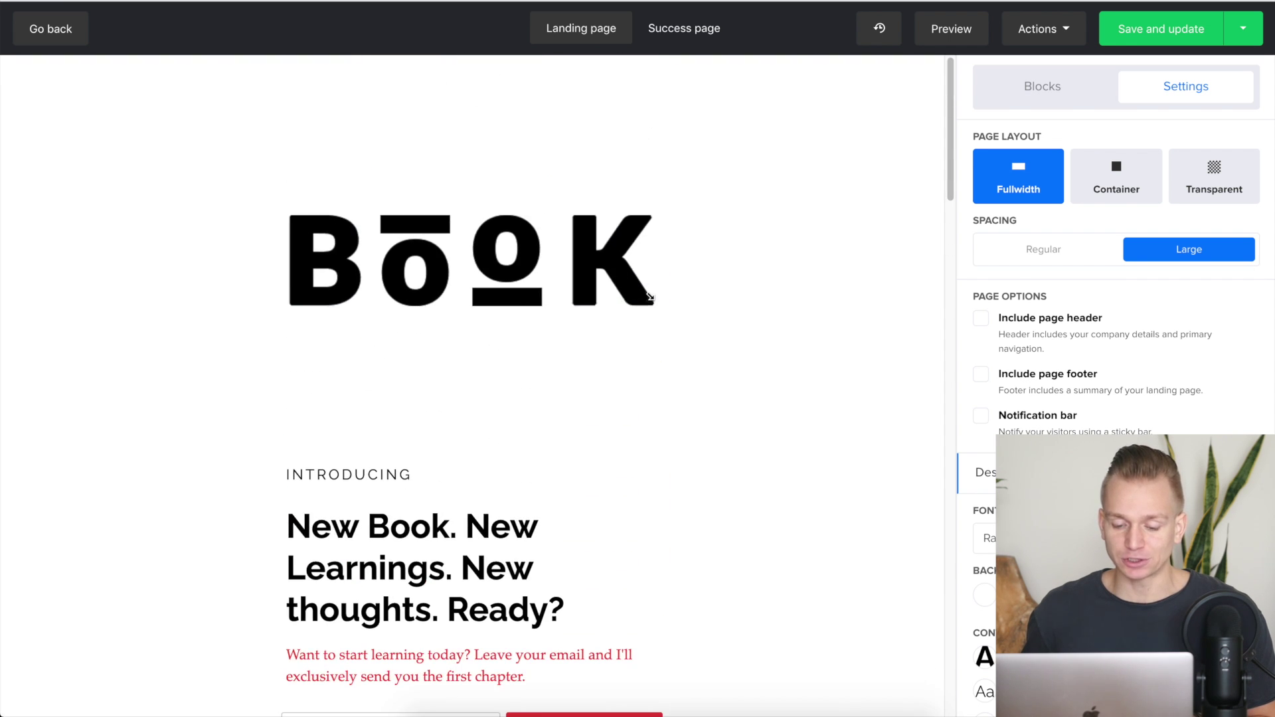
scroll(905, 208, "down", 3)
left_click(1066, 105)
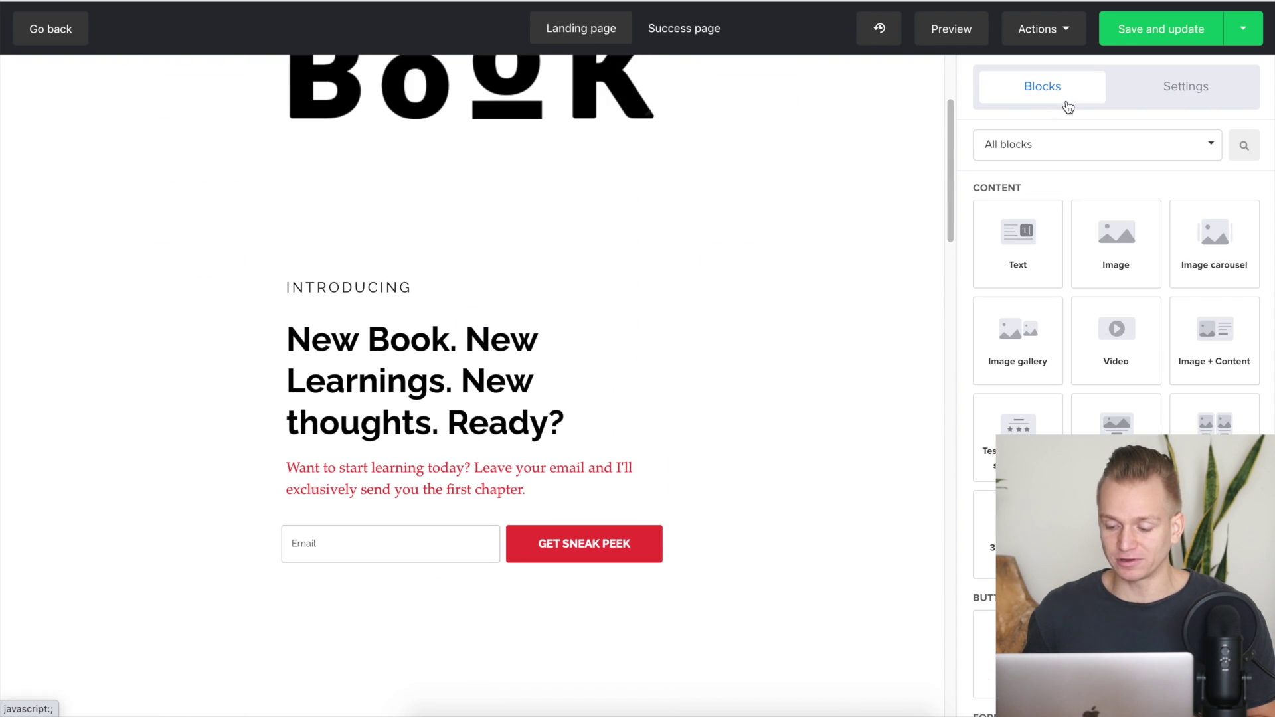
scroll(1113, 285, "down", 8)
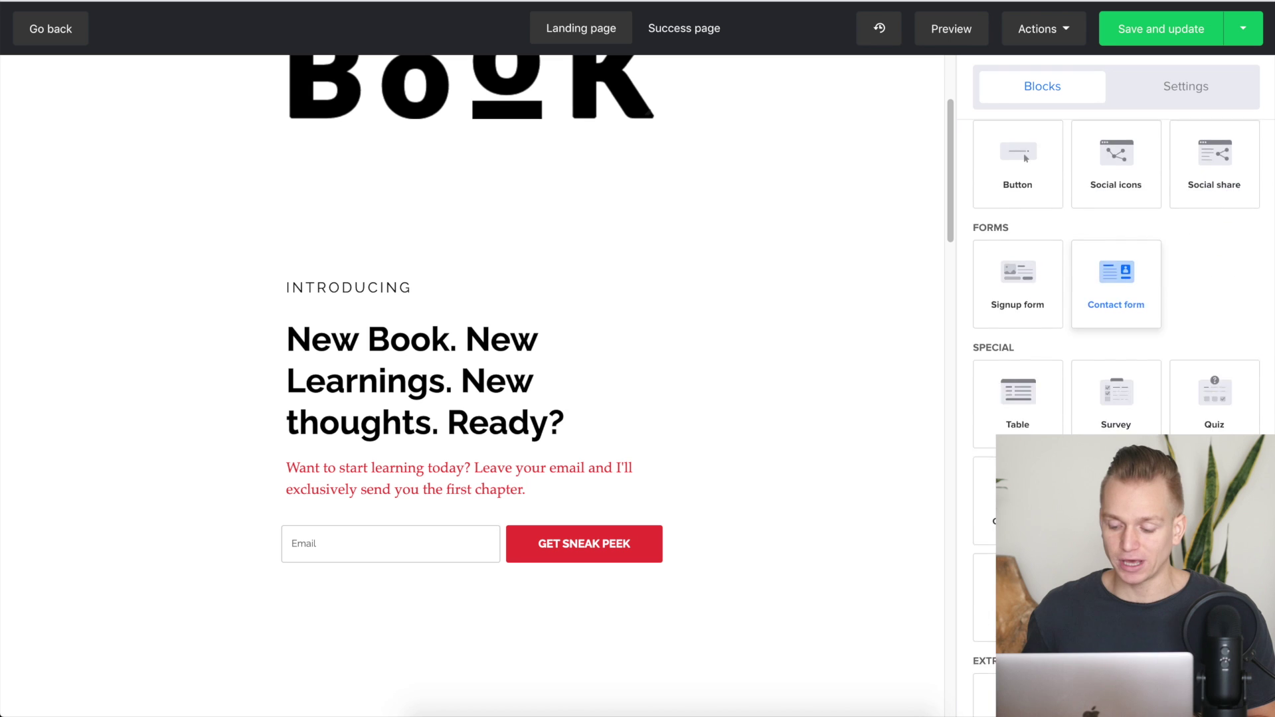
scroll(1116, 285, "up", 7)
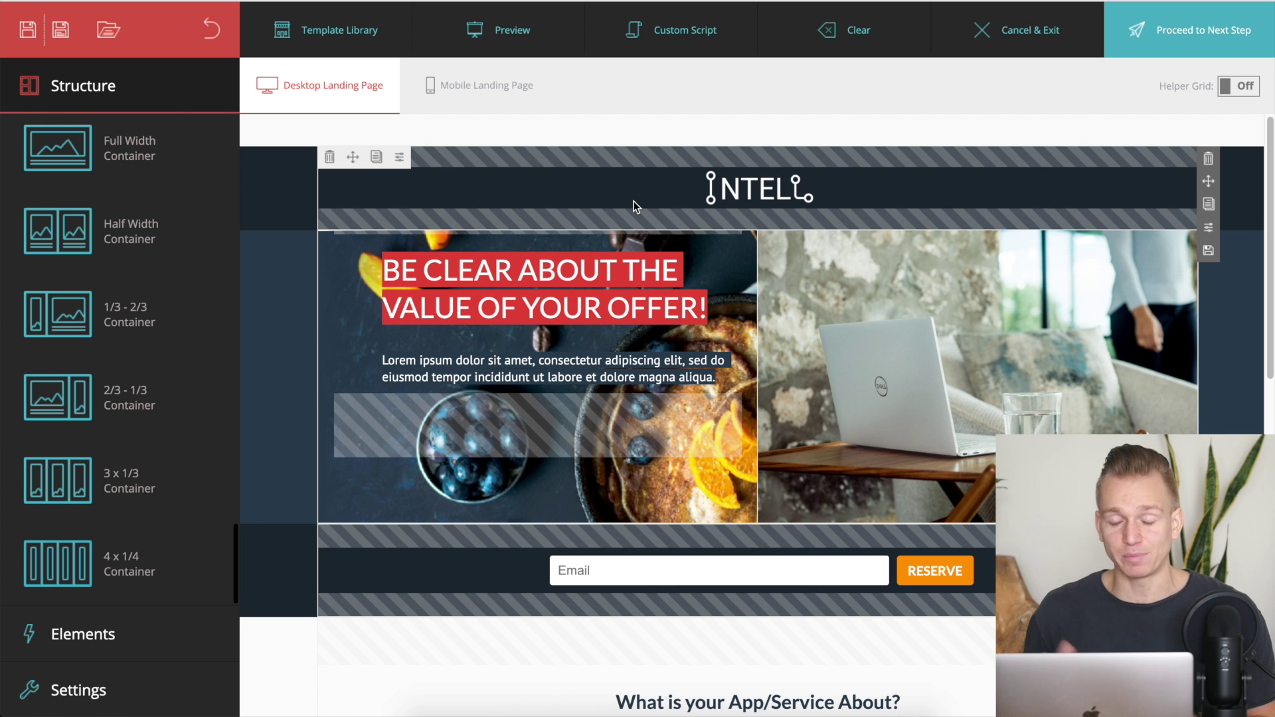
- Switch to the Moosend landing page editor and review the Intell restaurant page from its header to the sections below the signup form
scroll(511, 421, "down", 10)
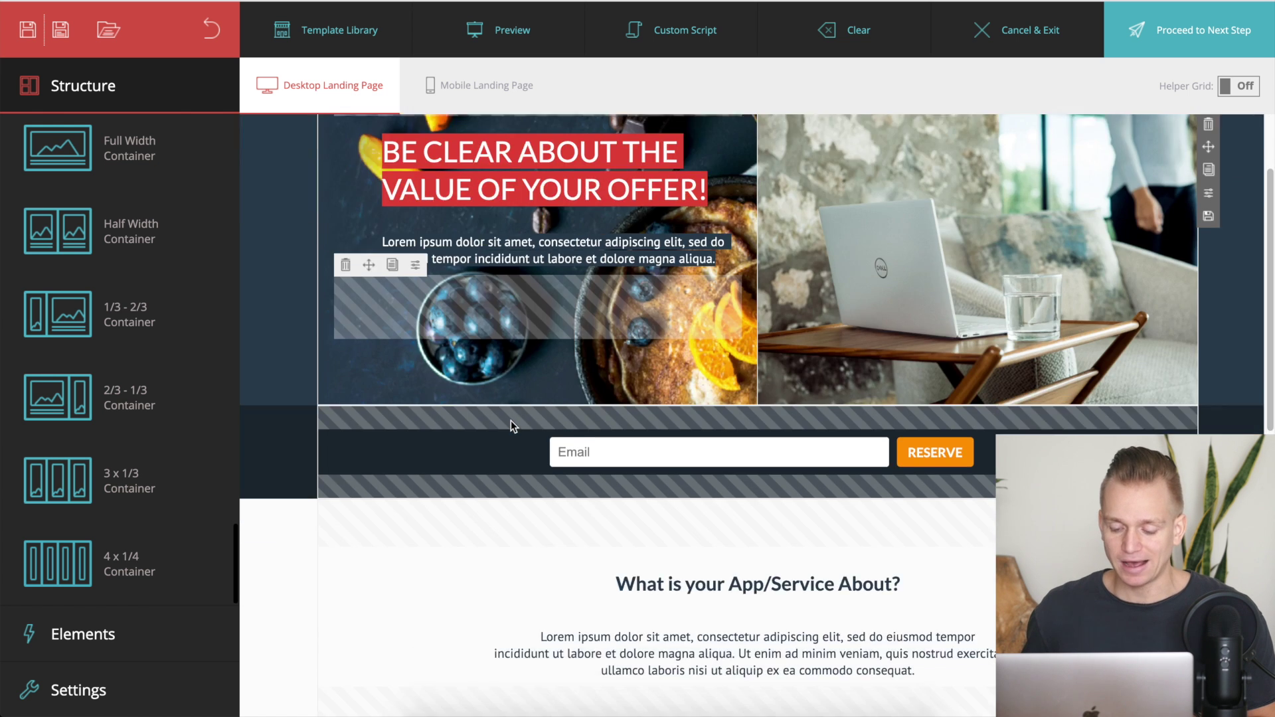
scroll(511, 421, "down", 2)
scroll(512, 425, "up", 12)
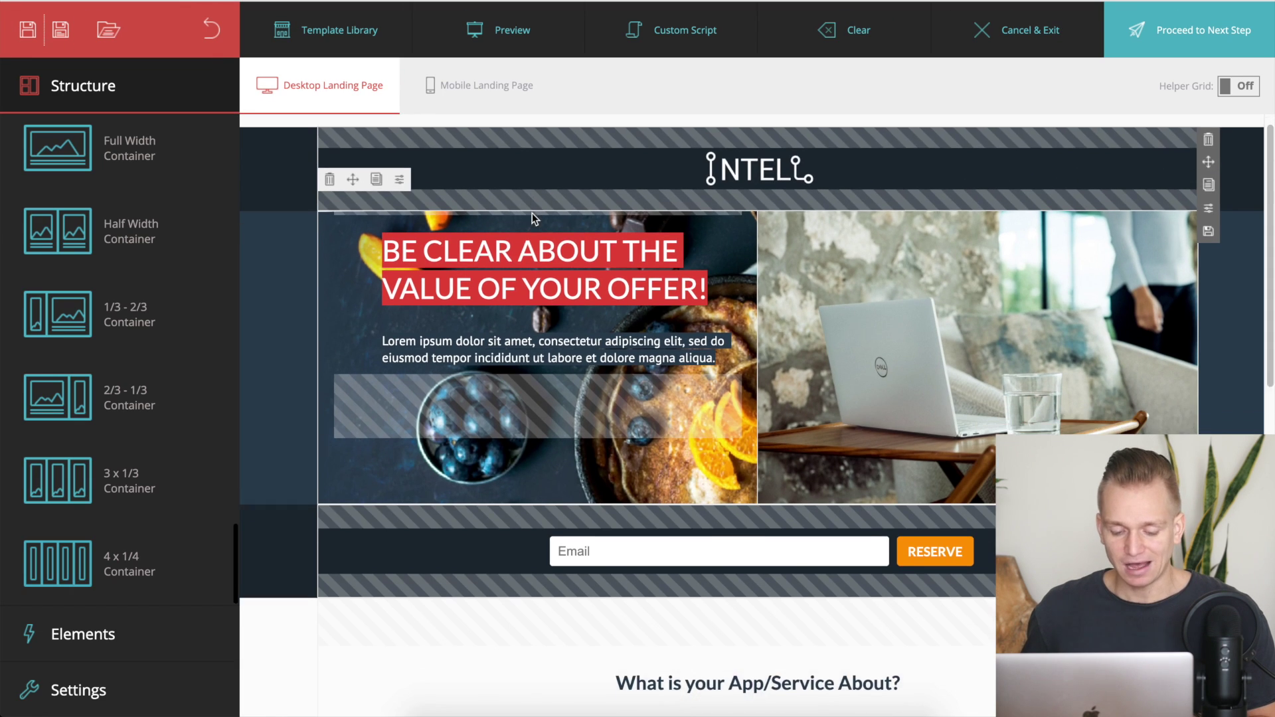
scroll(533, 213, "down", 2)
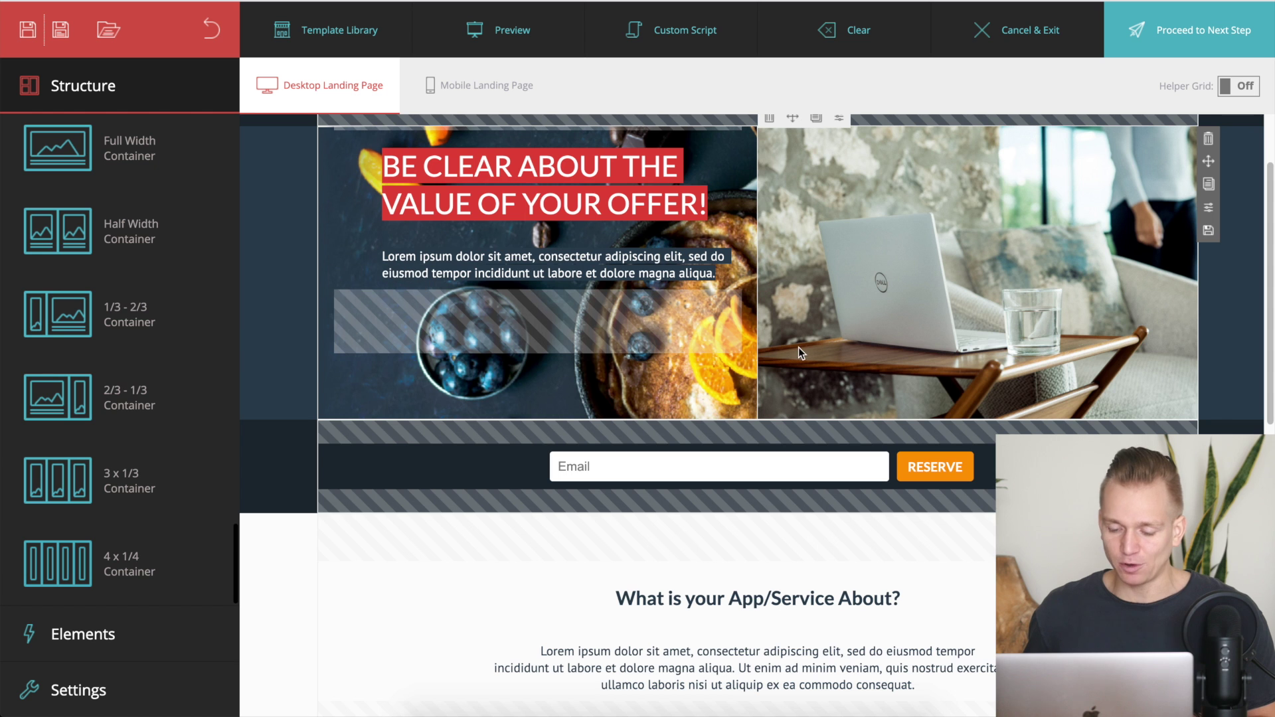
scroll(1039, 328, "up", 2)
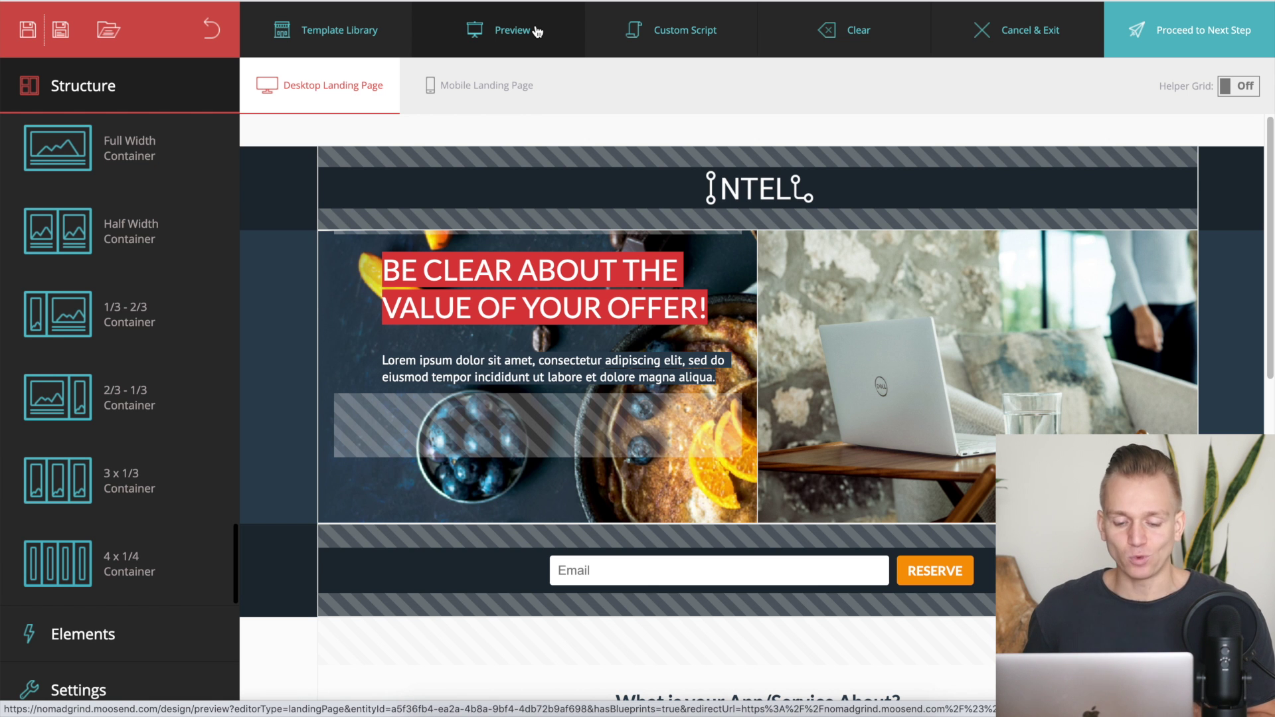
scroll(372, 232, "down", 4)
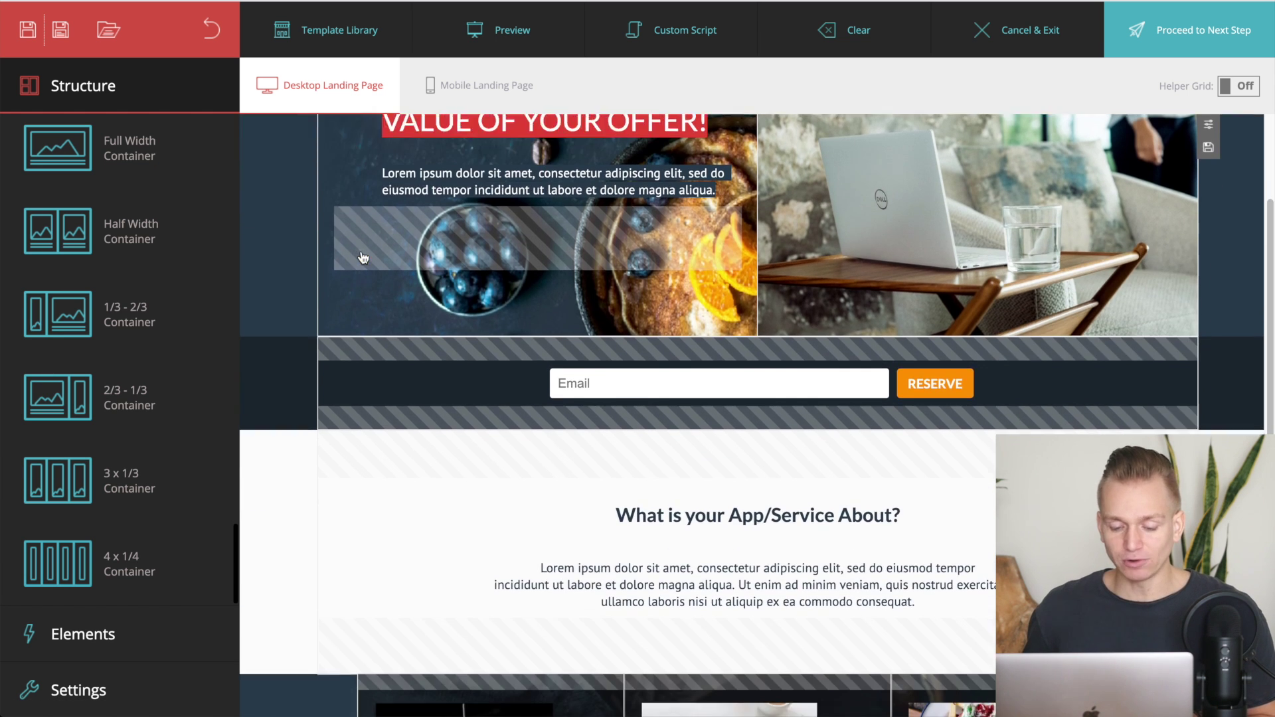
scroll(361, 253, "down", 8)
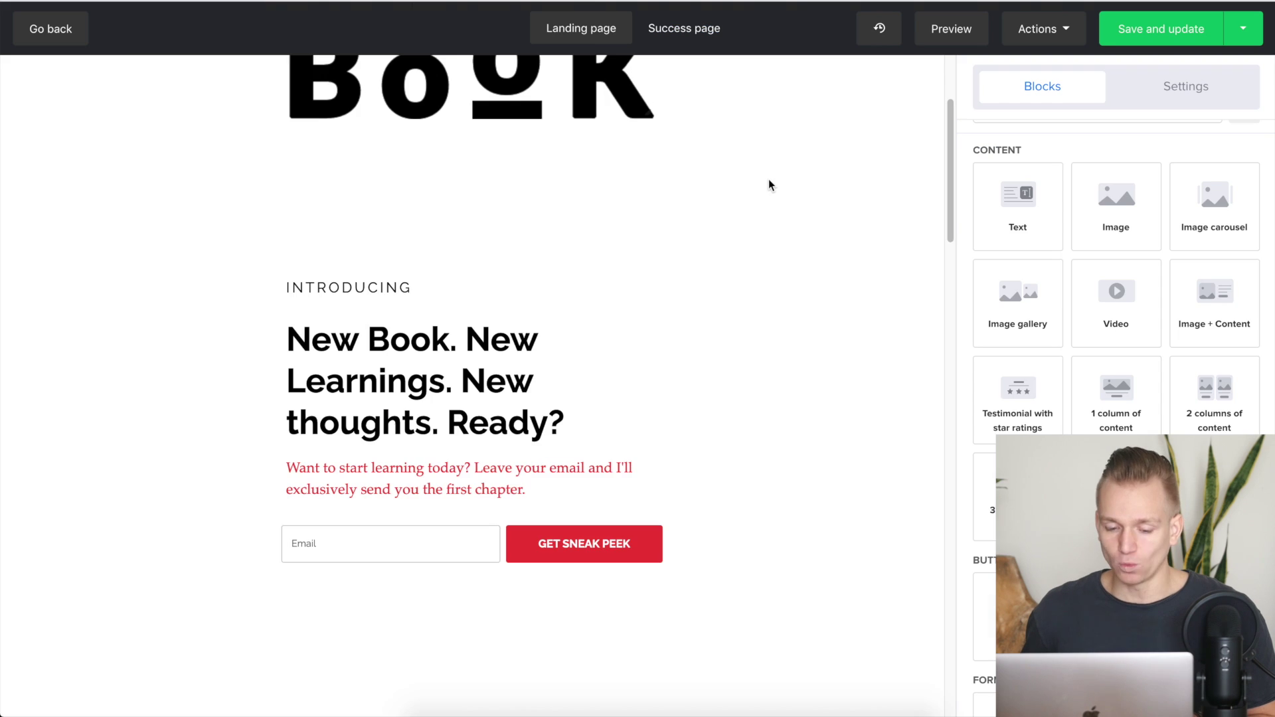
- Switch to the MailerLite landing page editor and examine the top of the book page and the available content blocks
scroll(799, 186, "up", 3)
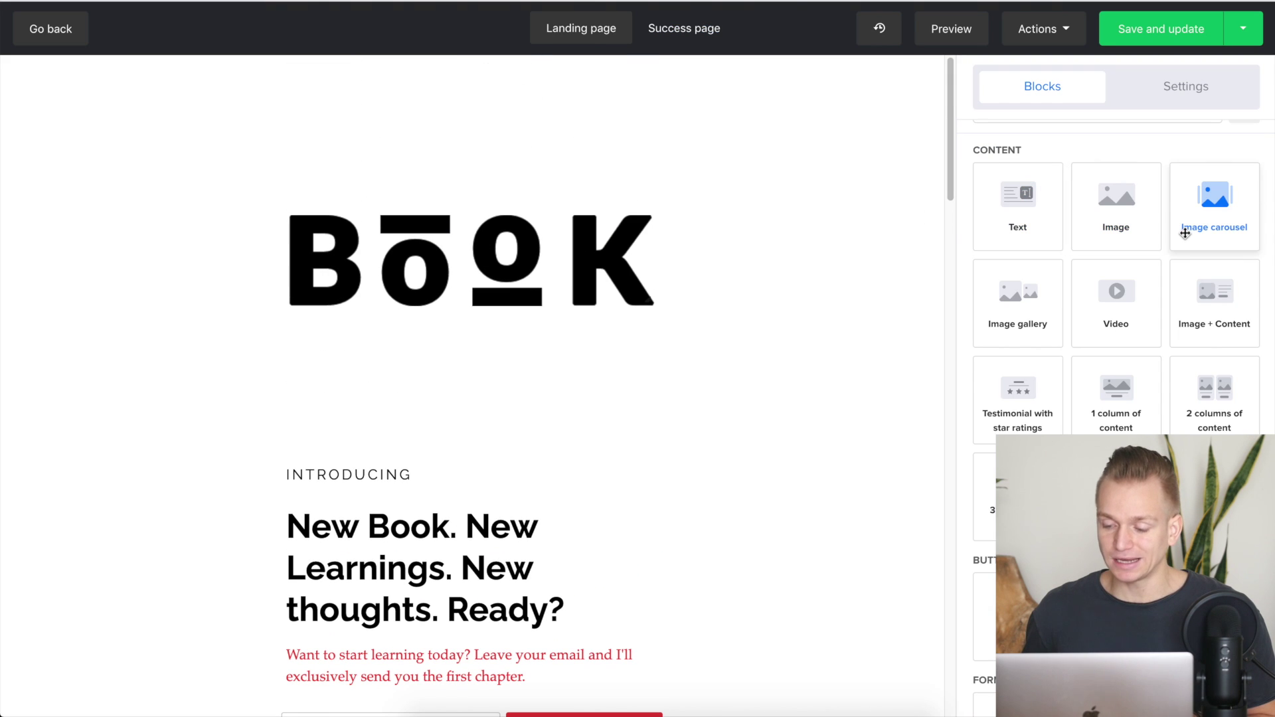
scroll(1185, 234, "up", 1)
scroll(1185, 233, "down", 5)
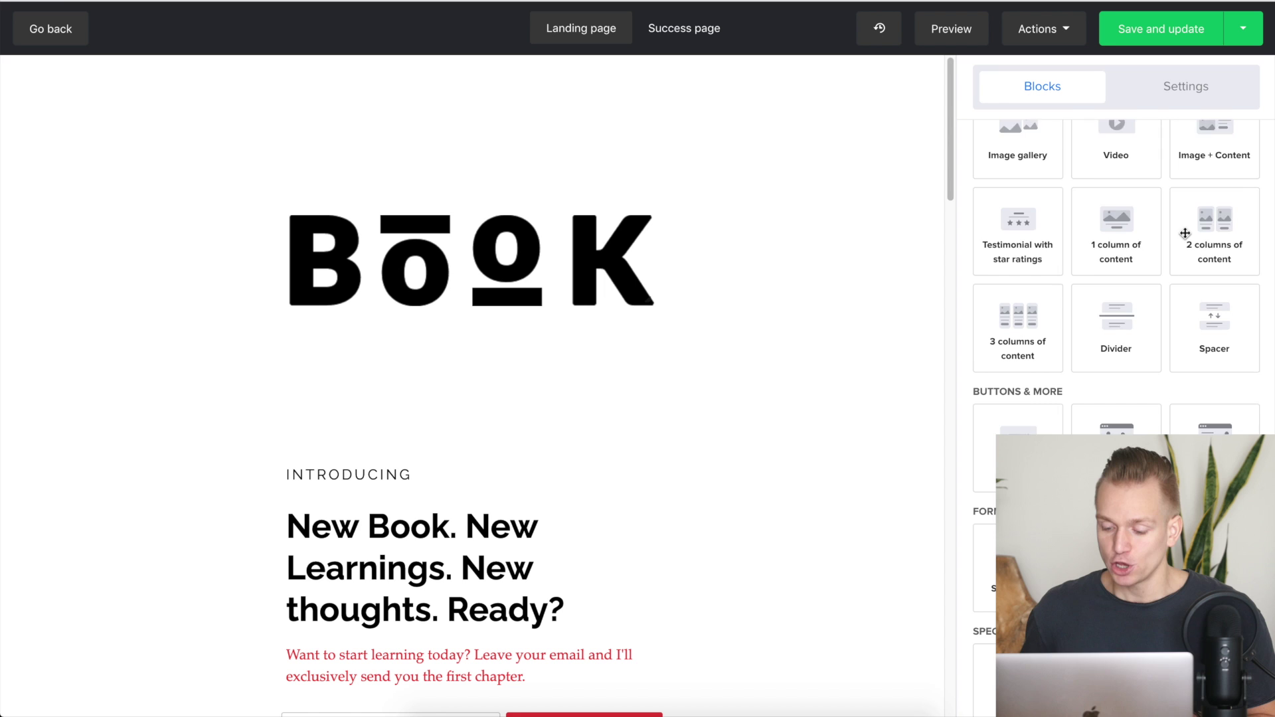
scroll(967, 465, "down", 5)
scroll(967, 464, "up", 5)
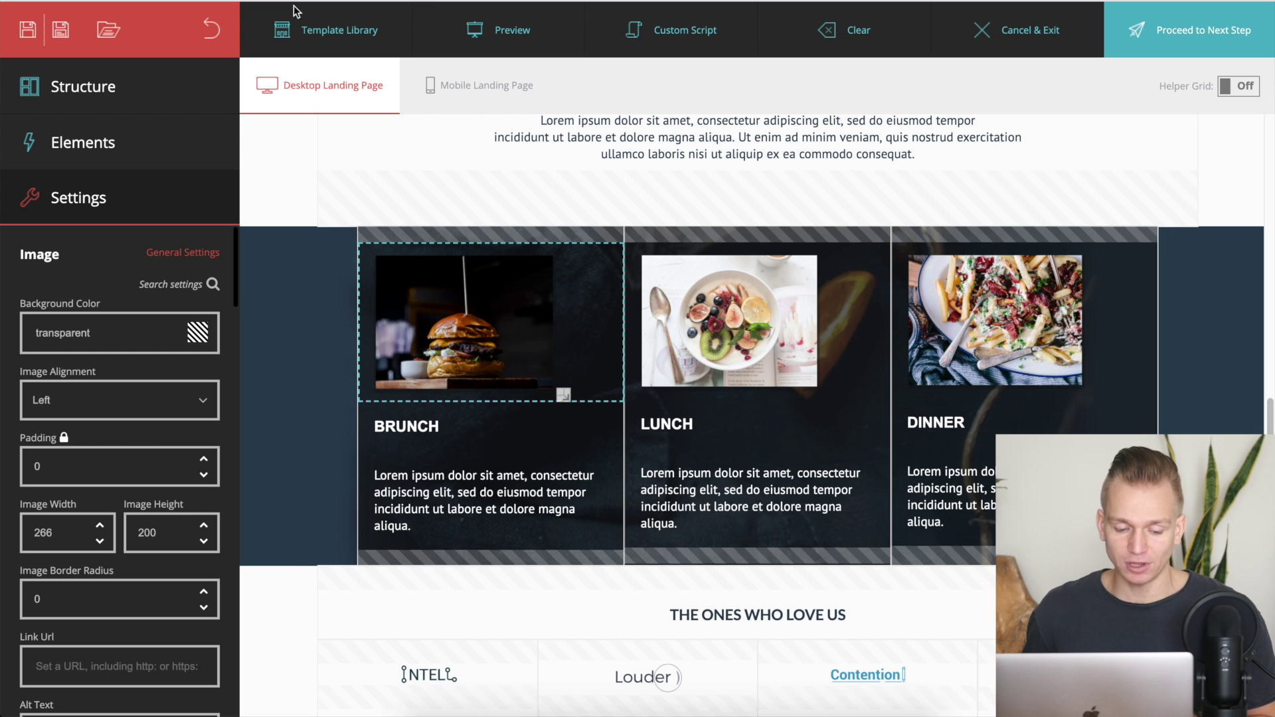
- Switch to the Moosend editor and examine the available page elements, from images and text to social and HTML elements
left_click(83, 143)
scroll(131, 370, "down", 1)
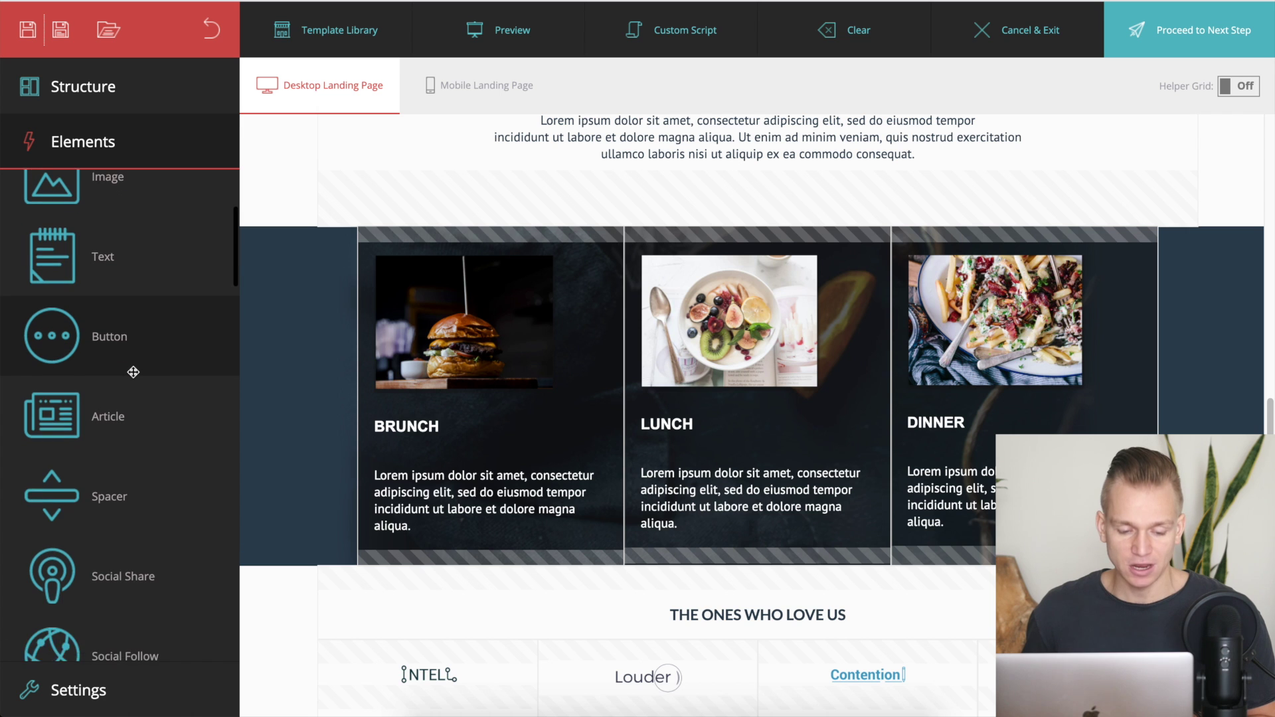
scroll(135, 339, "up", 1)
scroll(140, 376, "down", 5)
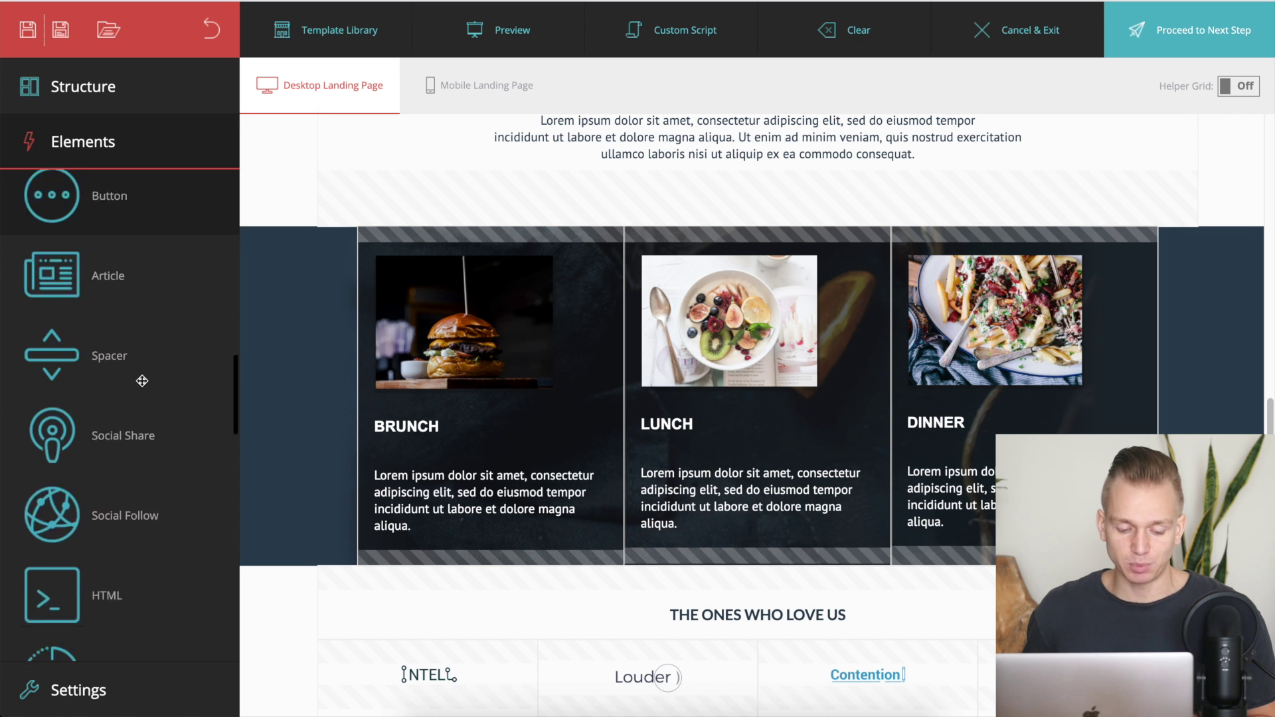
scroll(142, 381, "down", 1)
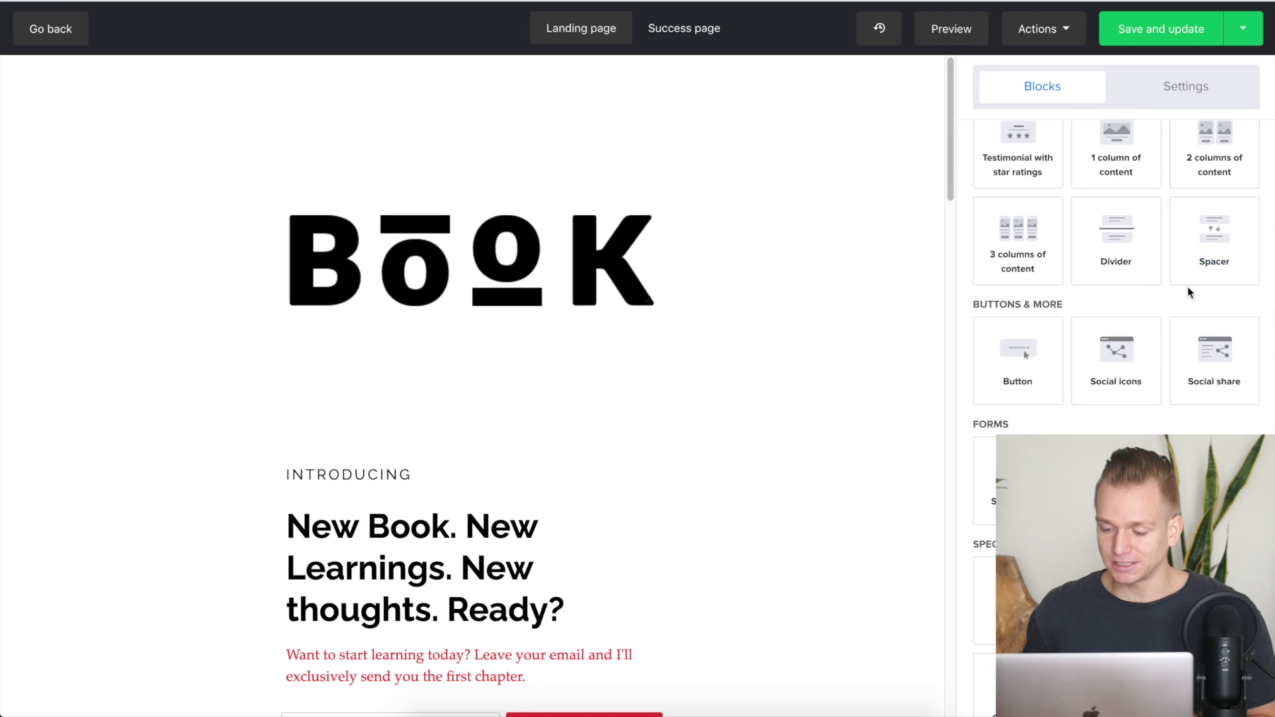
- Return to the MailerLite editor and compare its content blocks, including the column layouts, Divider and Spacer
scroll(1187, 285, "up", 5)
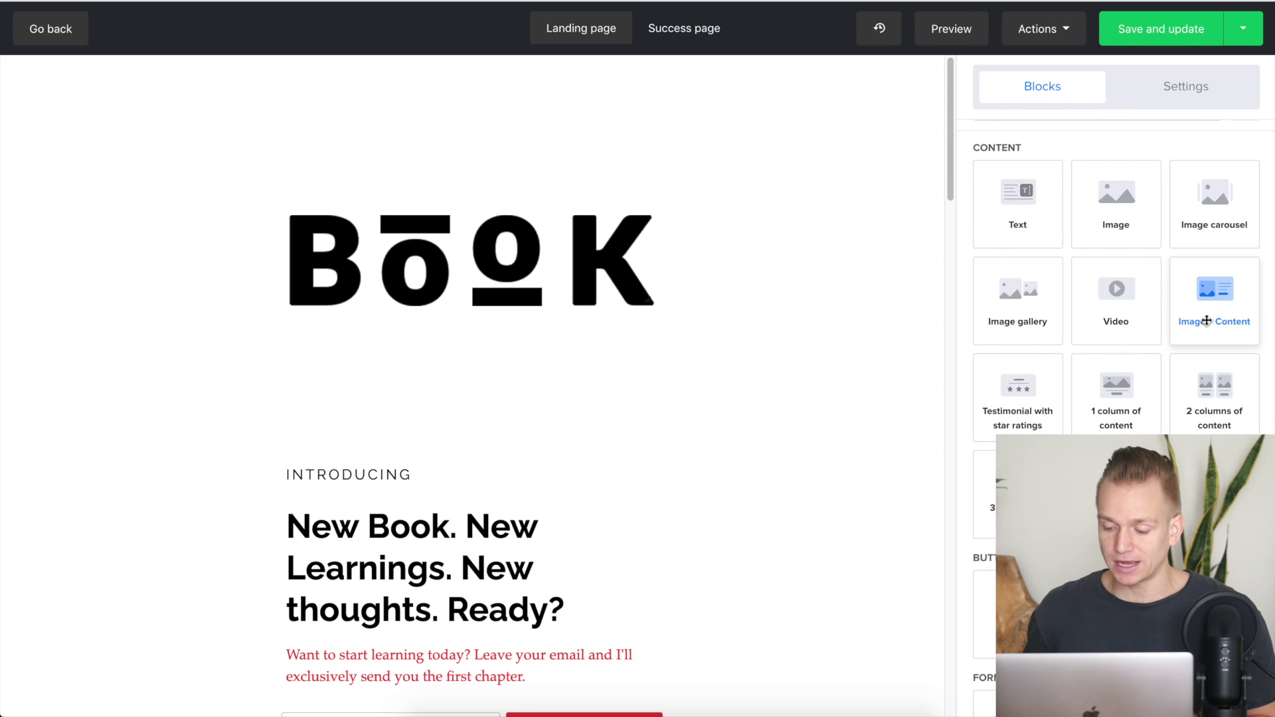
scroll(1172, 372, "down", 2)
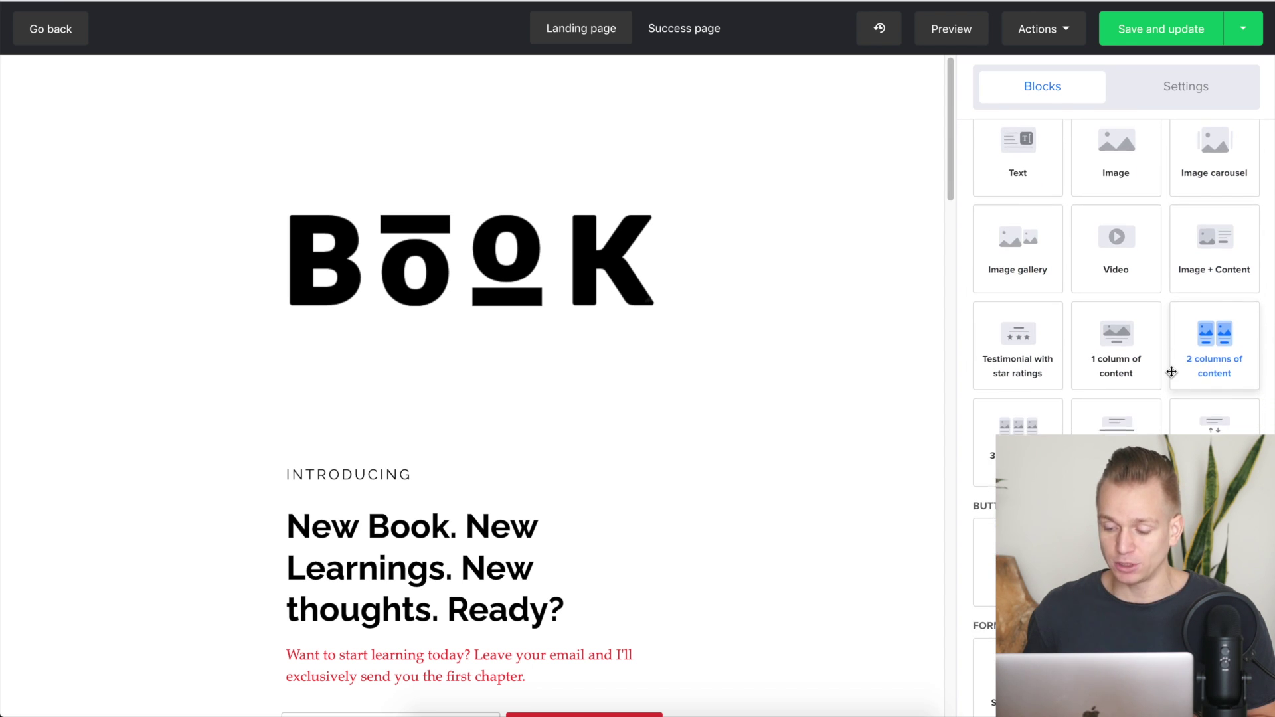
scroll(1172, 371, "down", 3)
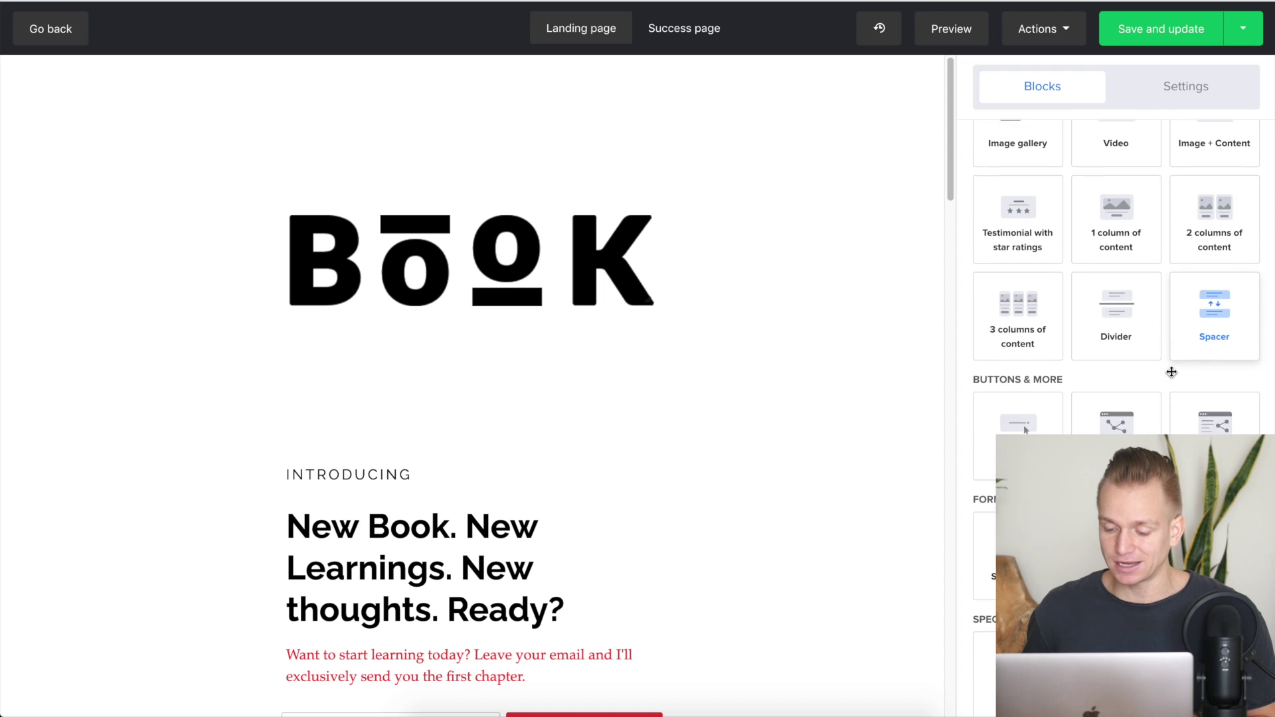
scroll(1170, 370, "down", 3)
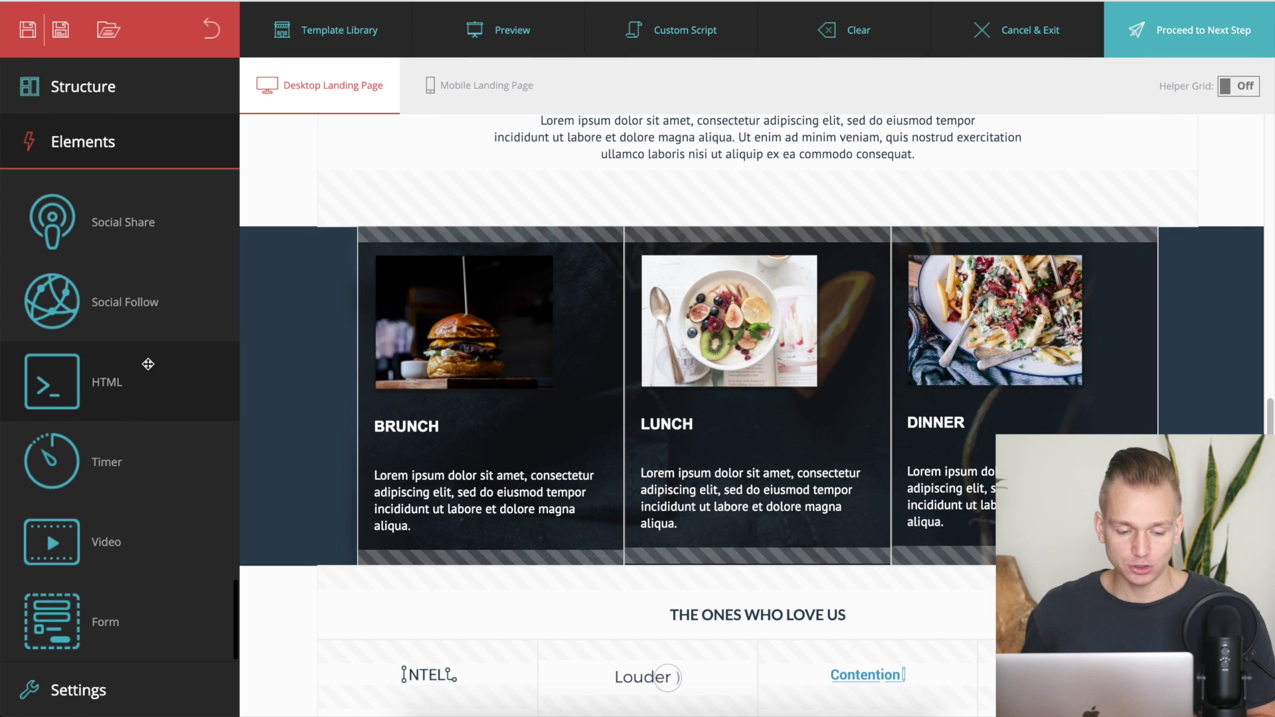
- Open Moosend's Structure options, and compare them with MailerLite's column, button, form and special blocks
left_click(112, 93)
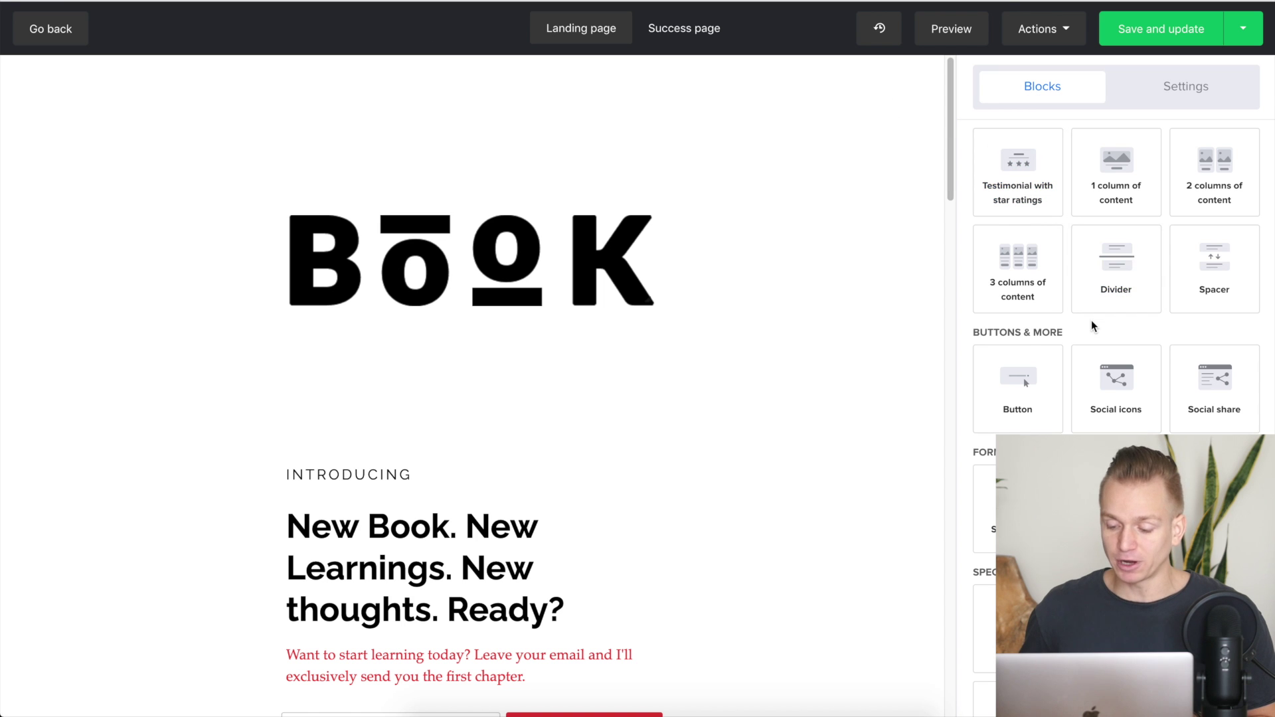
scroll(1090, 321, "up", 3)
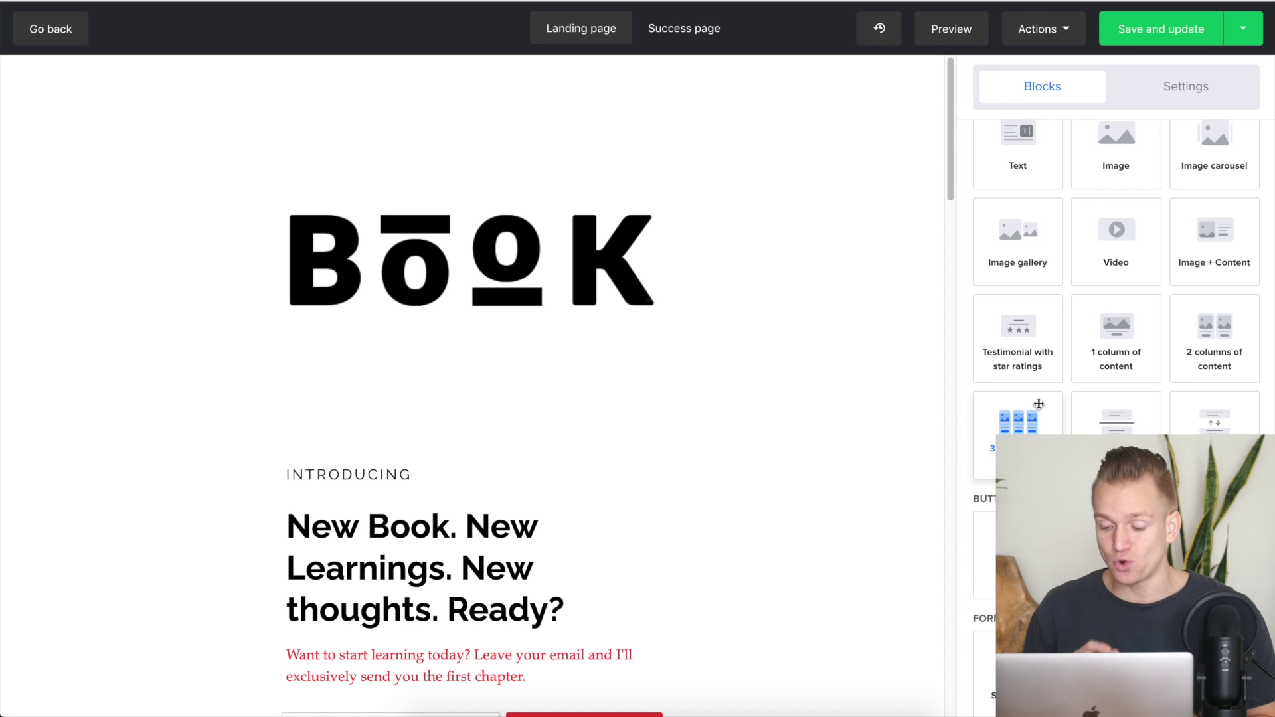
scroll(1039, 404, "down", 5)
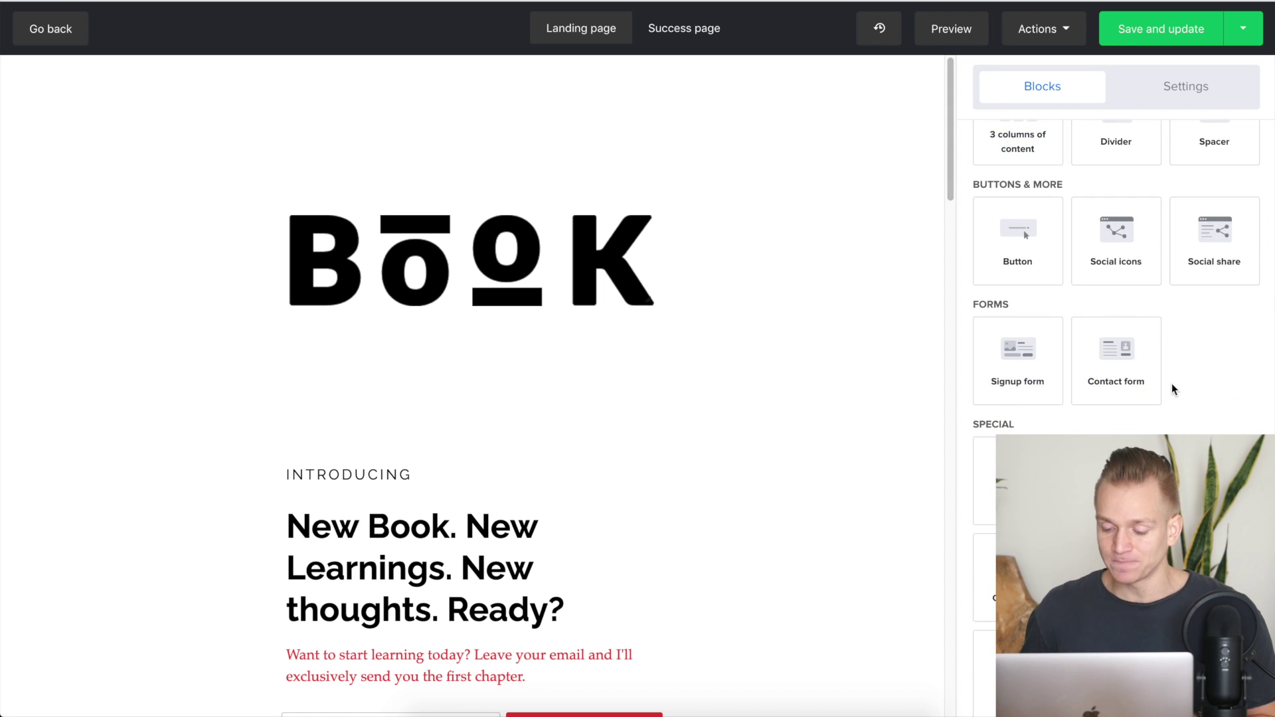
scroll(1171, 384, "down", 4)
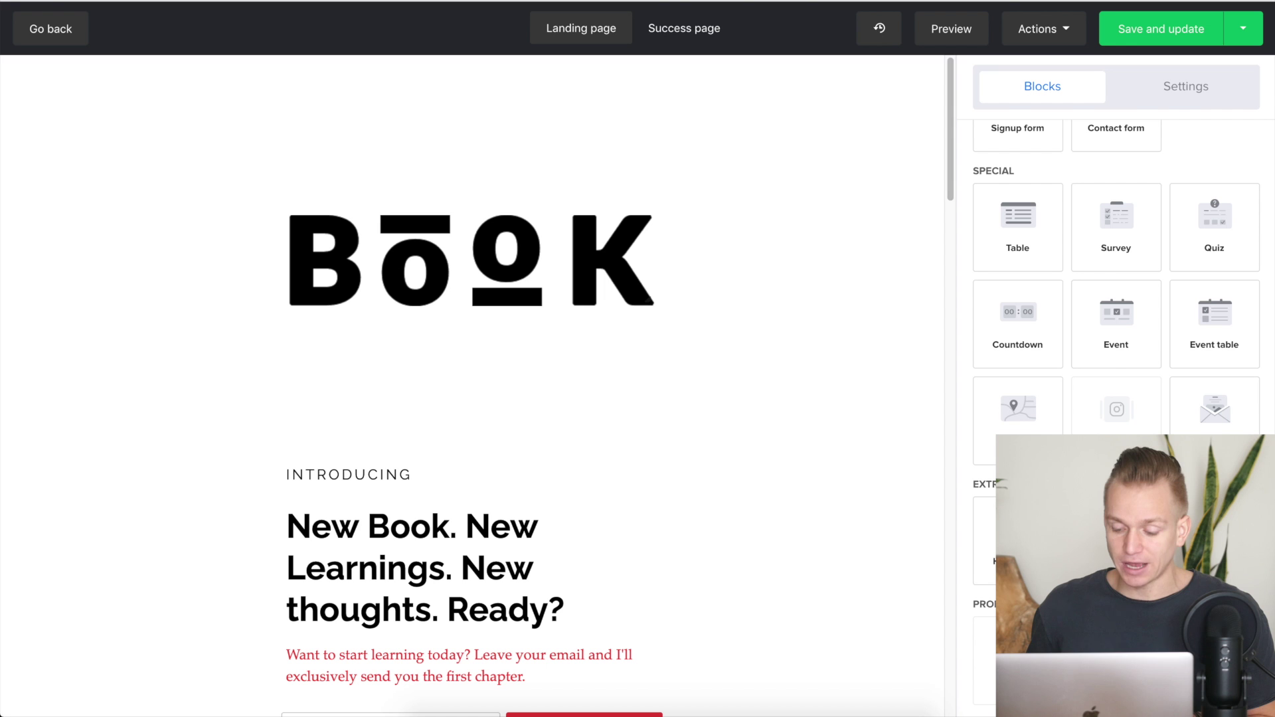
- Look through the MailerLite book landing page, and open its Success page to review the layout and blocks
scroll(708, 407, "down", 10)
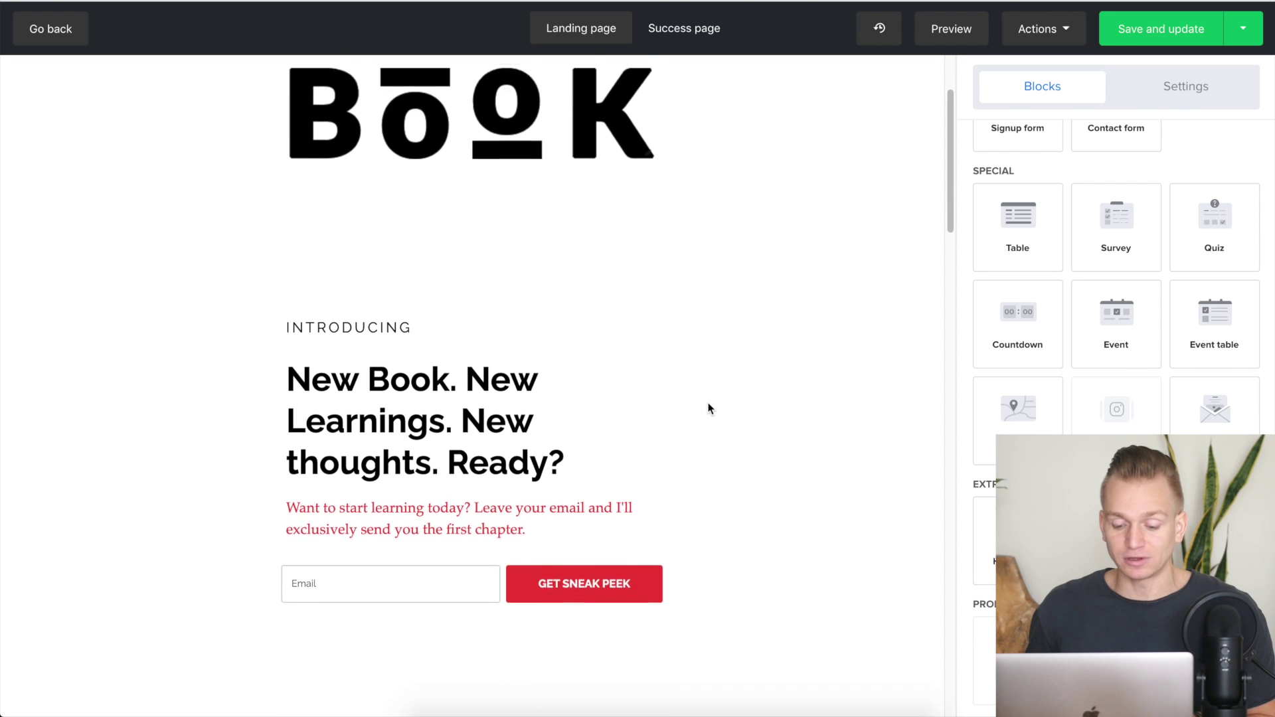
scroll(708, 403, "down", 6)
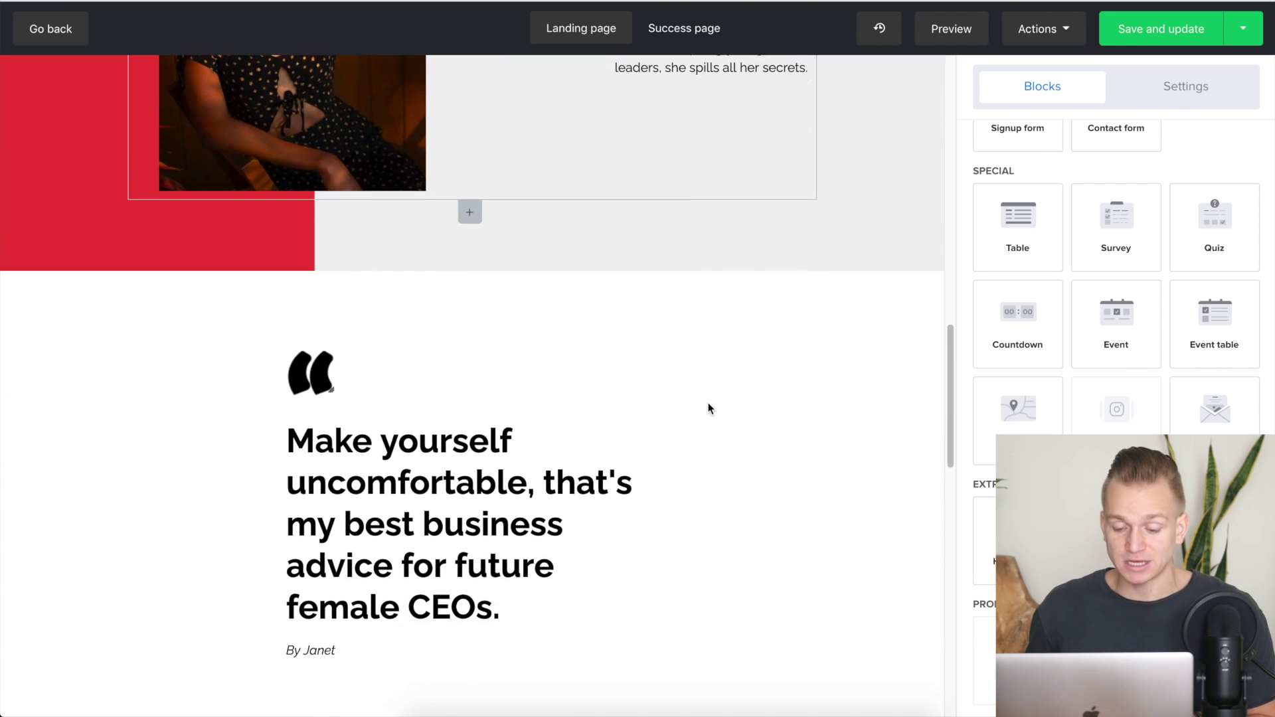
scroll(848, 351, "up", 10)
scroll(849, 357, "up", 7)
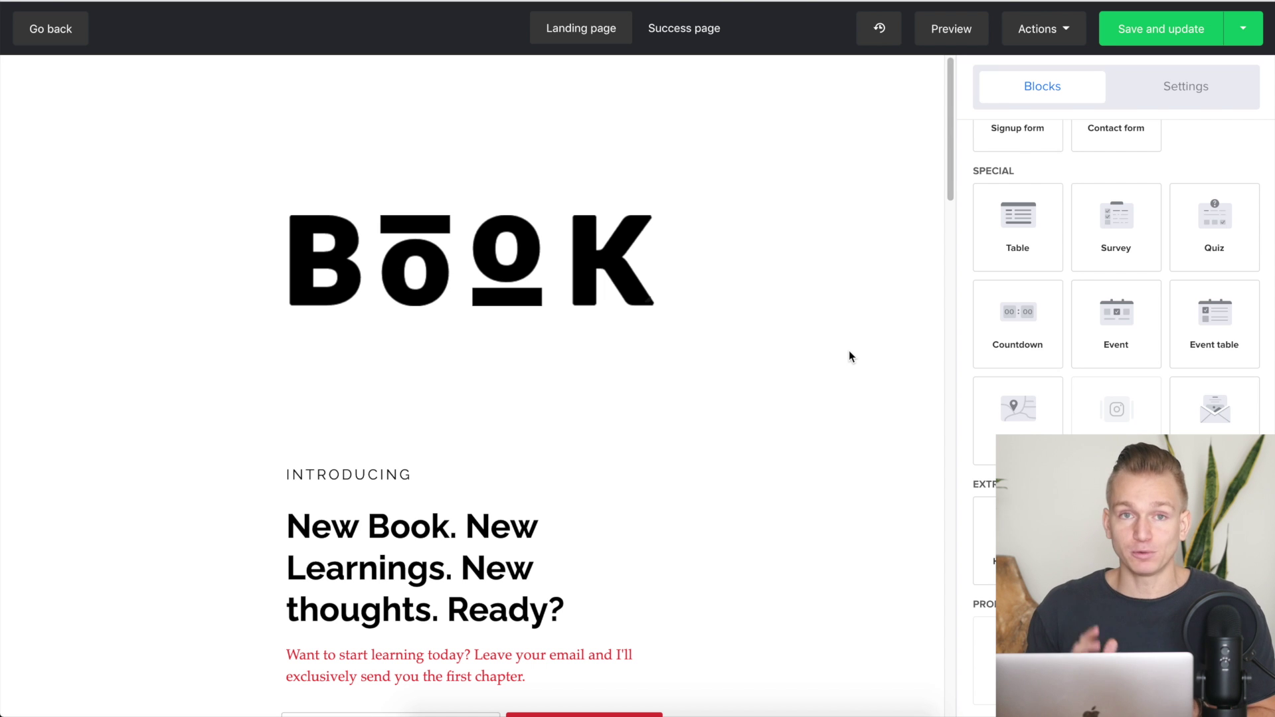
left_click(682, 34)
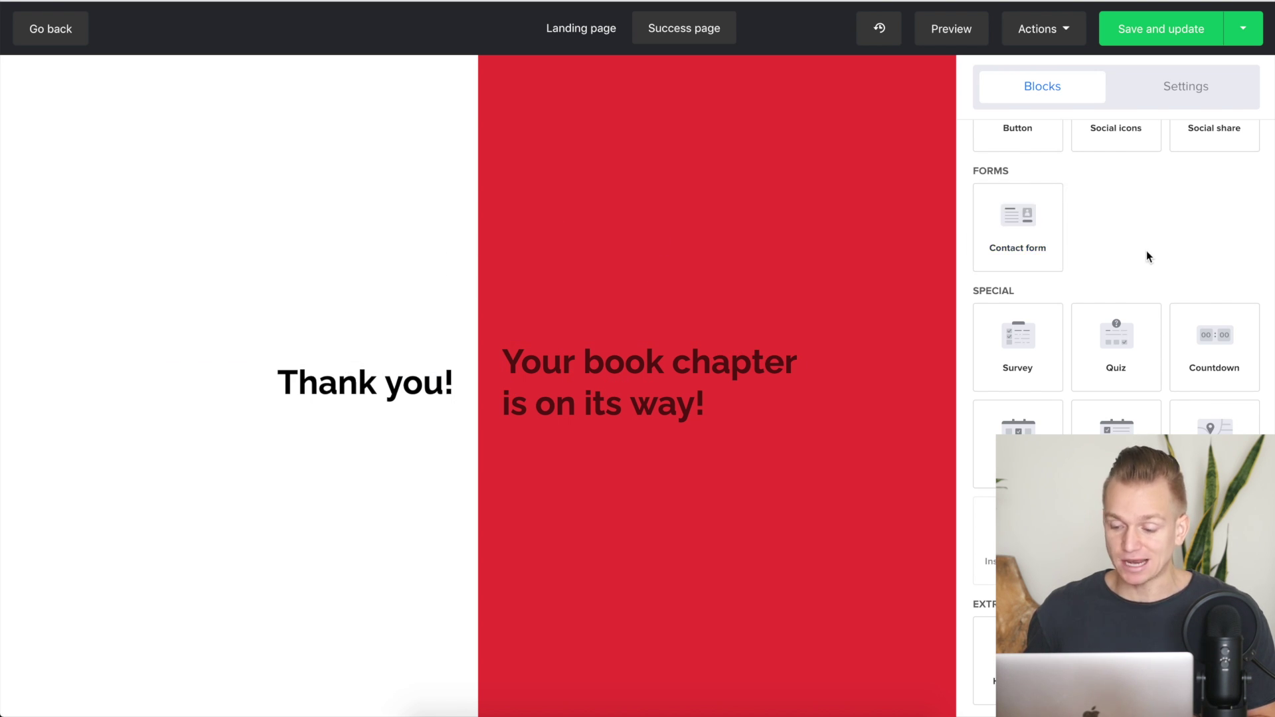
scroll(1147, 250, "up", 8)
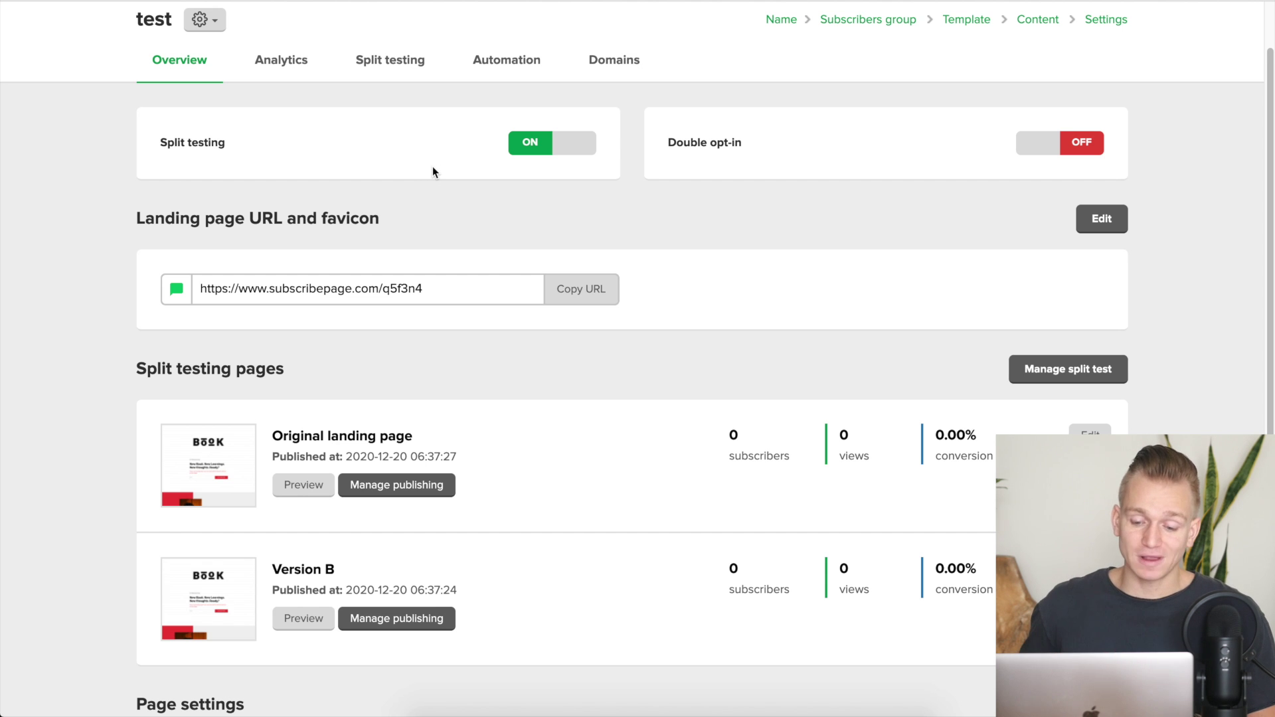
- Switch to the MailerLite test landing page overview and review its split testing setting, page URL and the two split testing pages
scroll(433, 166, "left", 4)
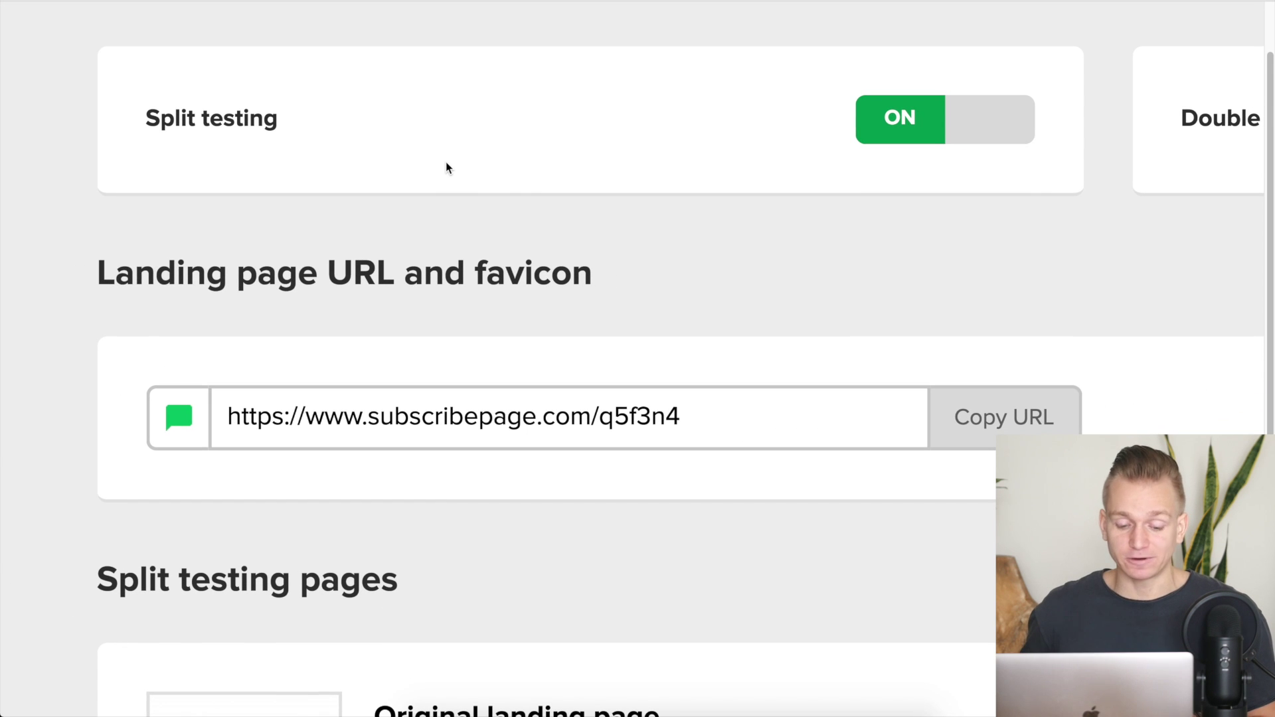
scroll(446, 163, "down", 8)
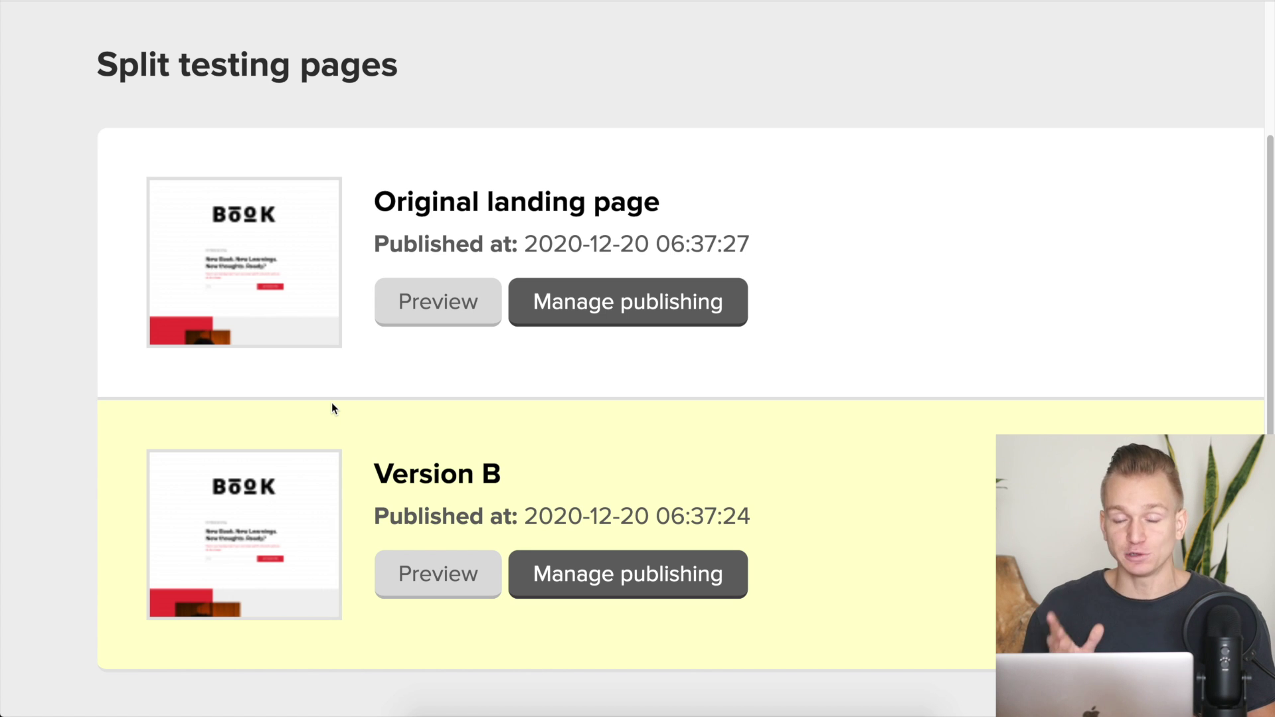
scroll(332, 408, "up", 5)
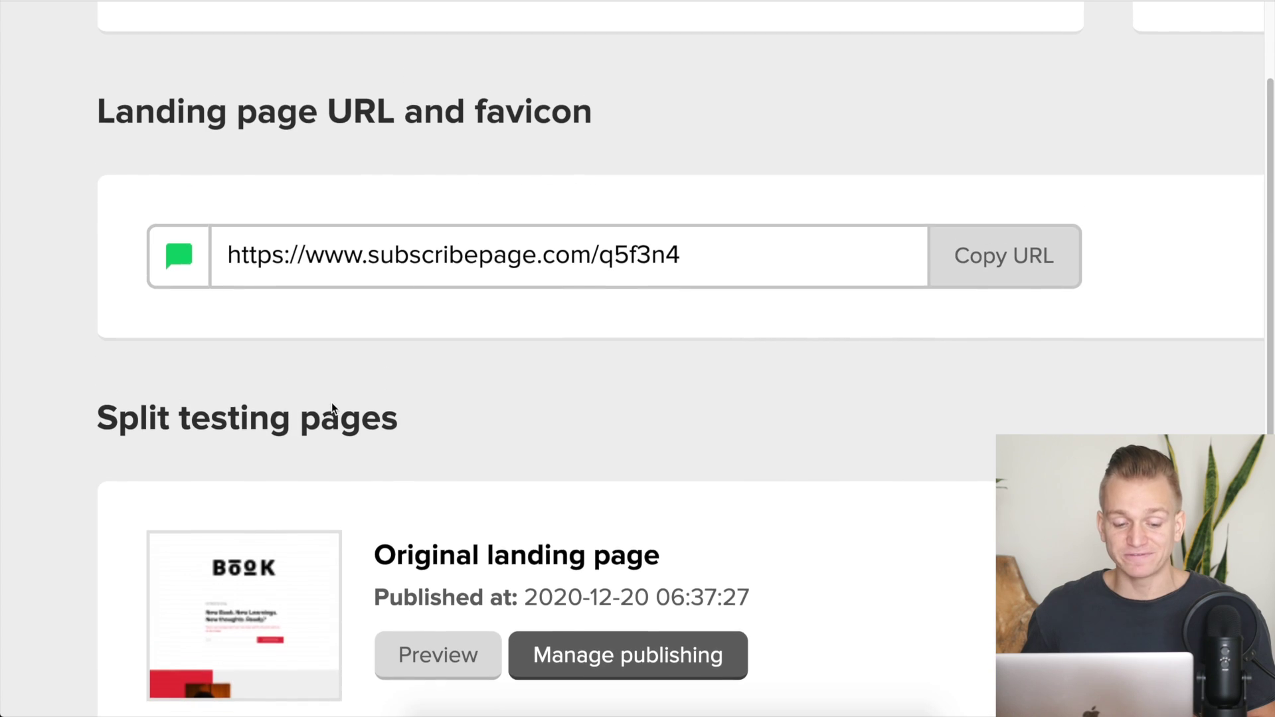
scroll(332, 403, "up", 2)
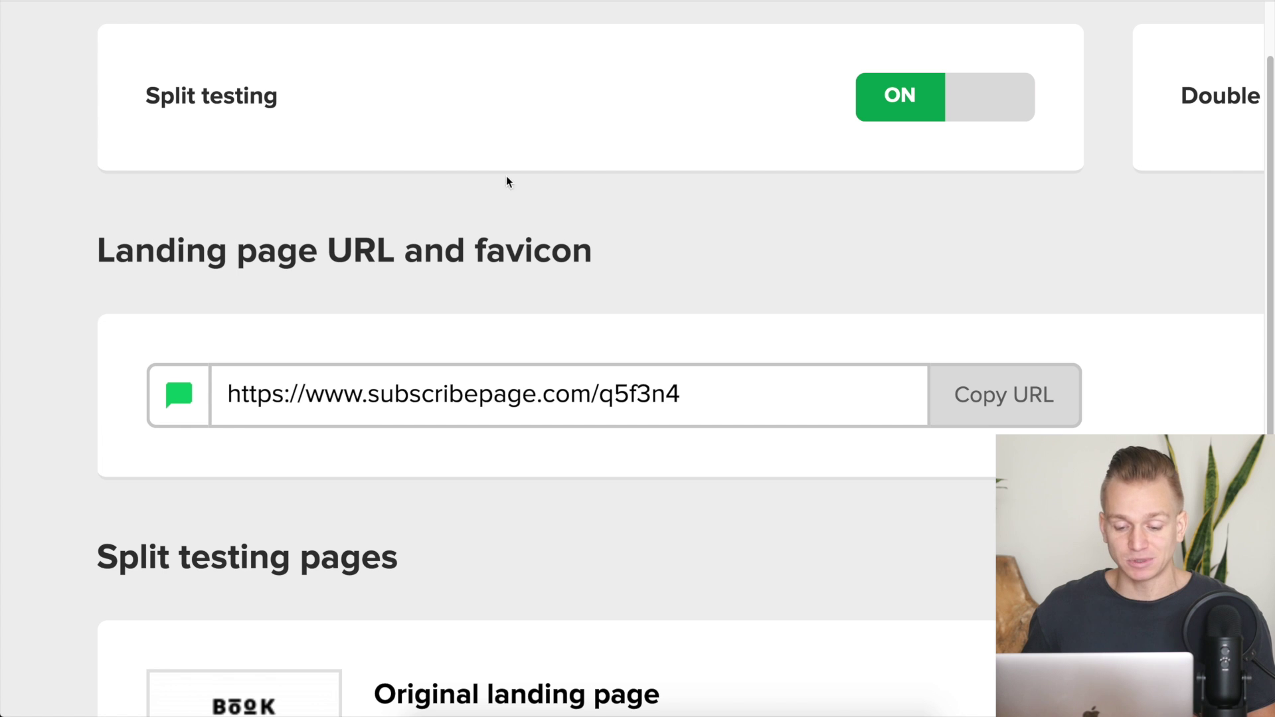
scroll(512, 179, "down", 1)
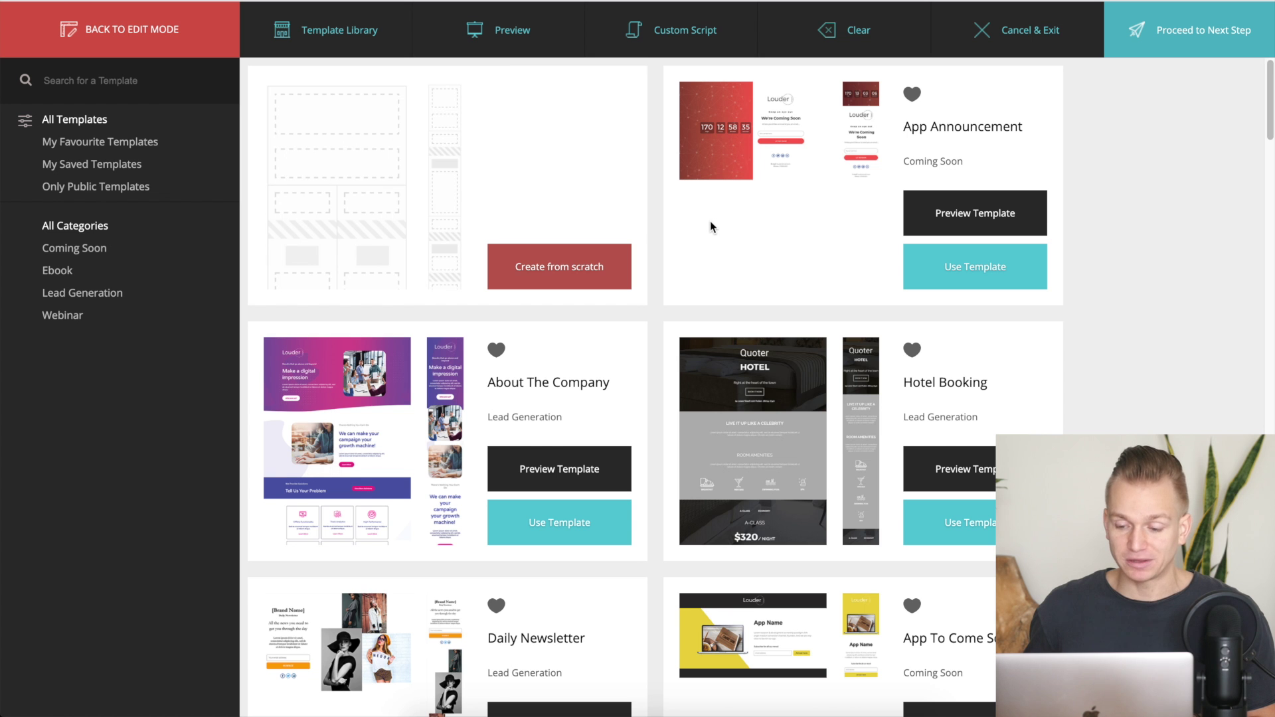
- Switch to Moosend's template library and browse the landing page templates across all categories
scroll(711, 222, "down", 1)
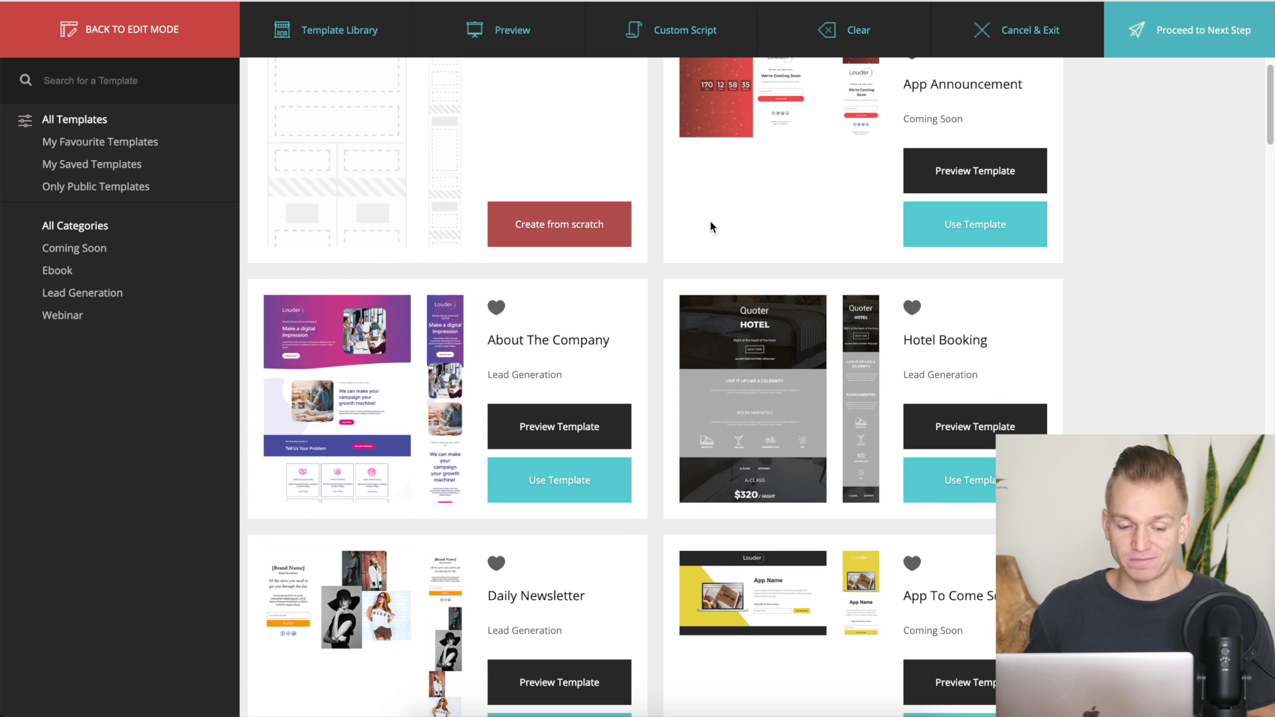
scroll(711, 226, "down", 6)
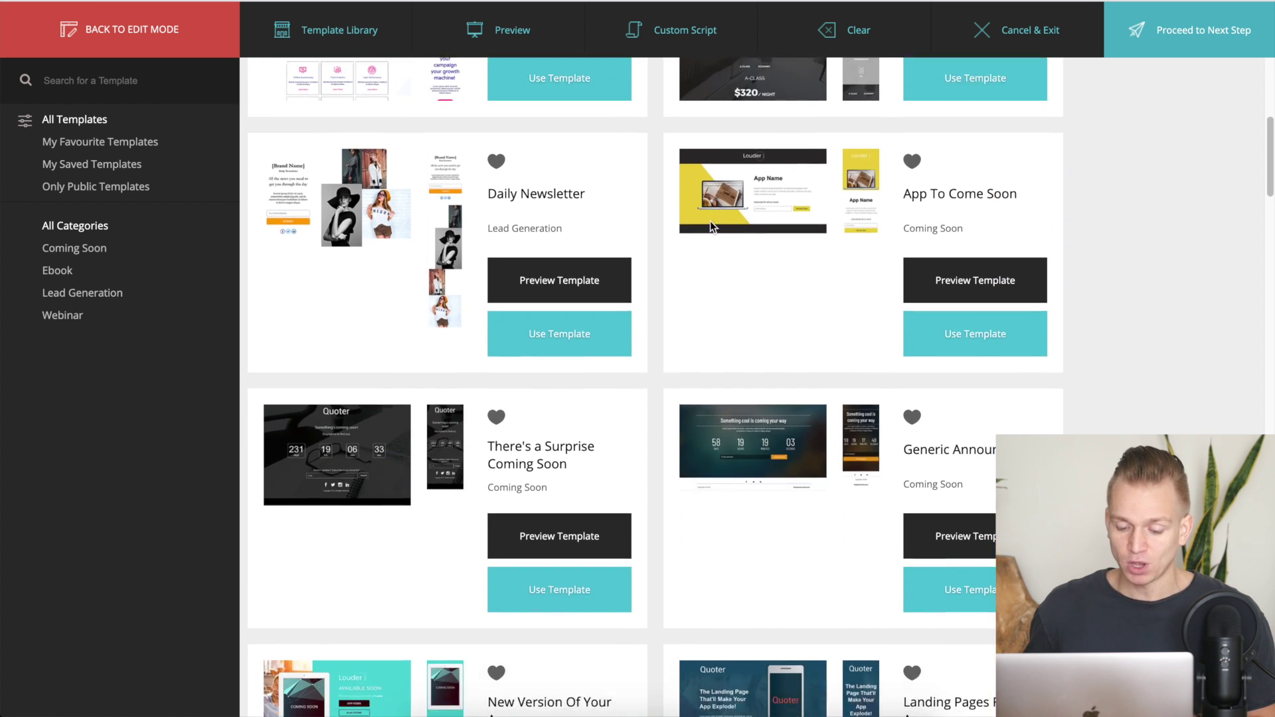
scroll(710, 226, "down", 20)
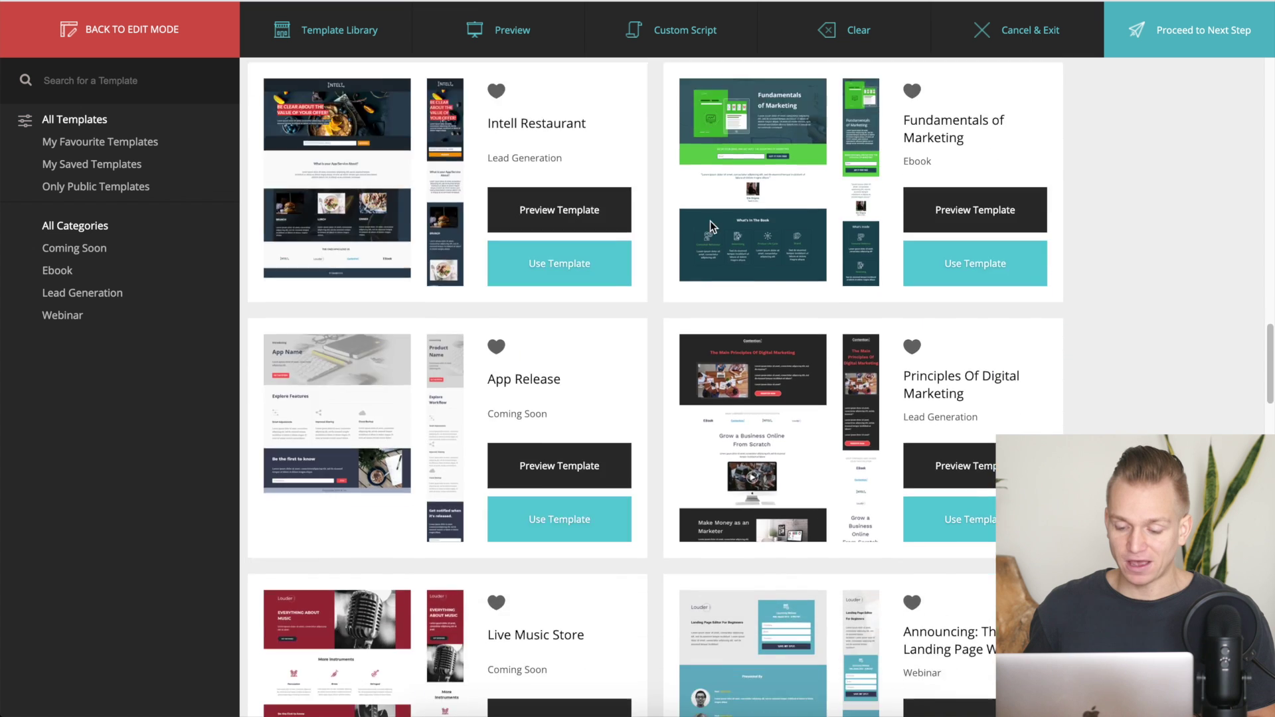
scroll(711, 226, "down", 15)
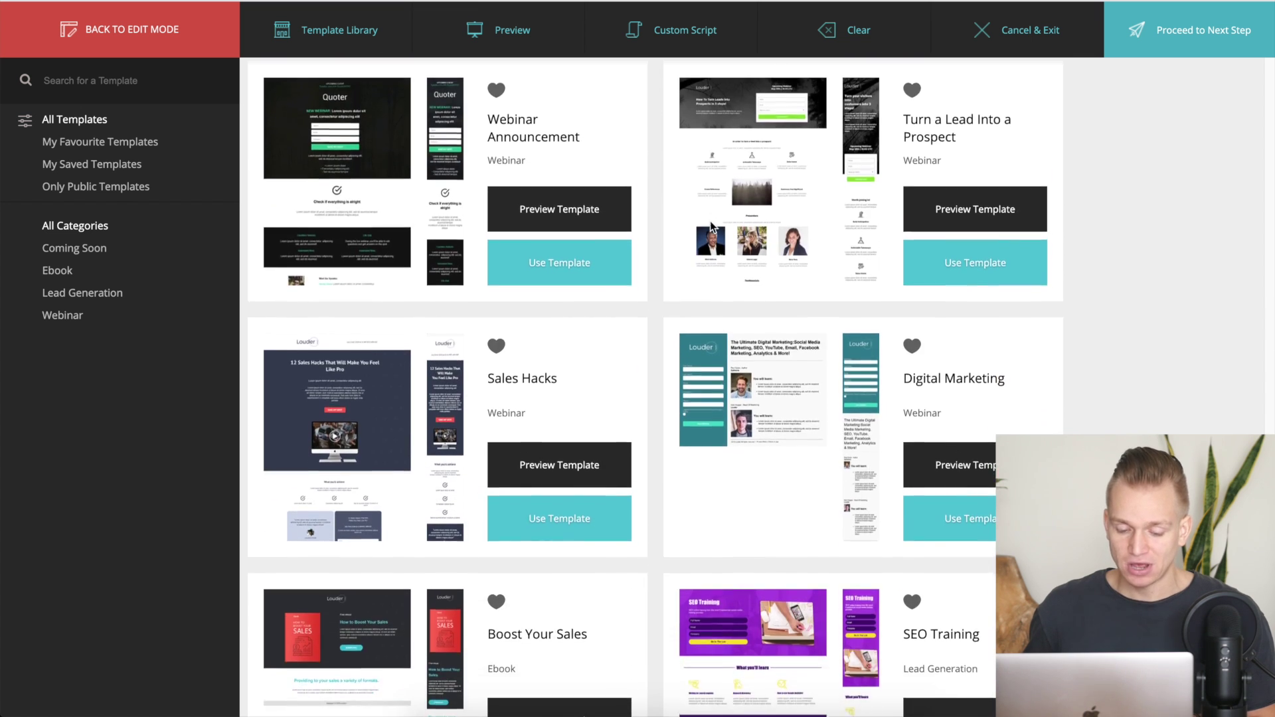
scroll(710, 226, "down", 12)
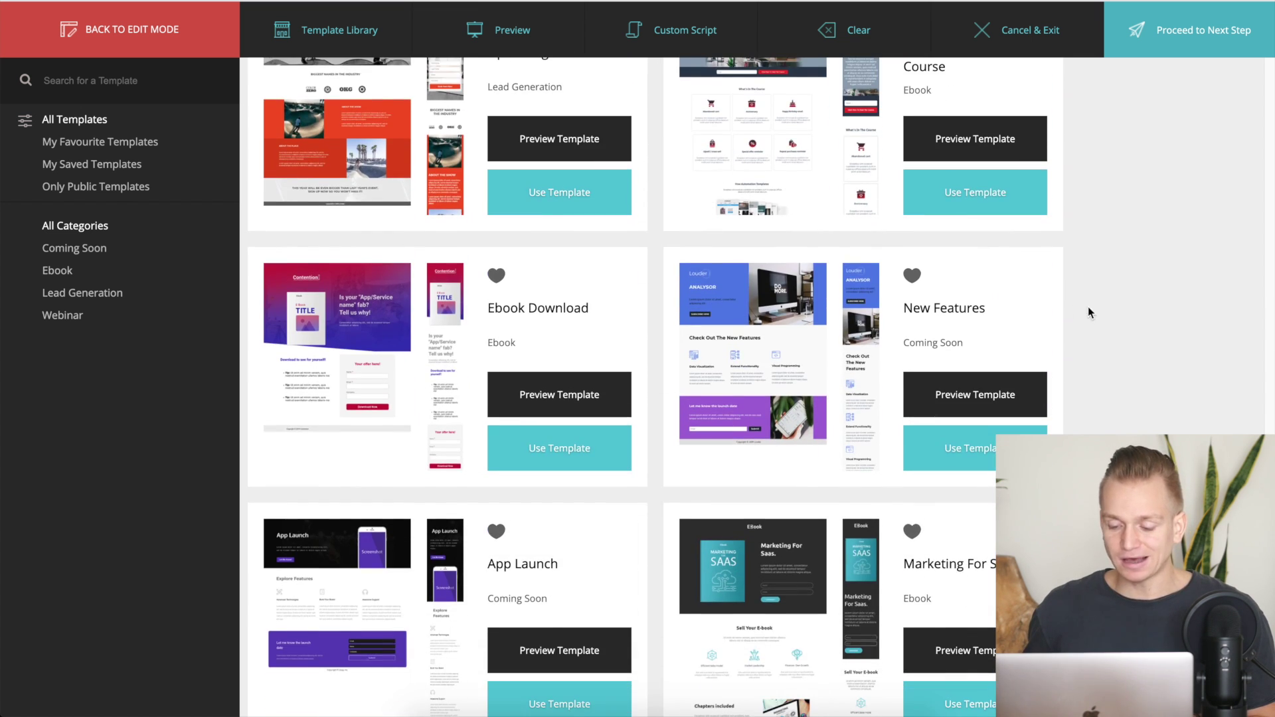
- Look through the rest of Moosend's landing page templates across all categories, and return to the first ones to compare their designs
scroll(1093, 313, "down", 8)
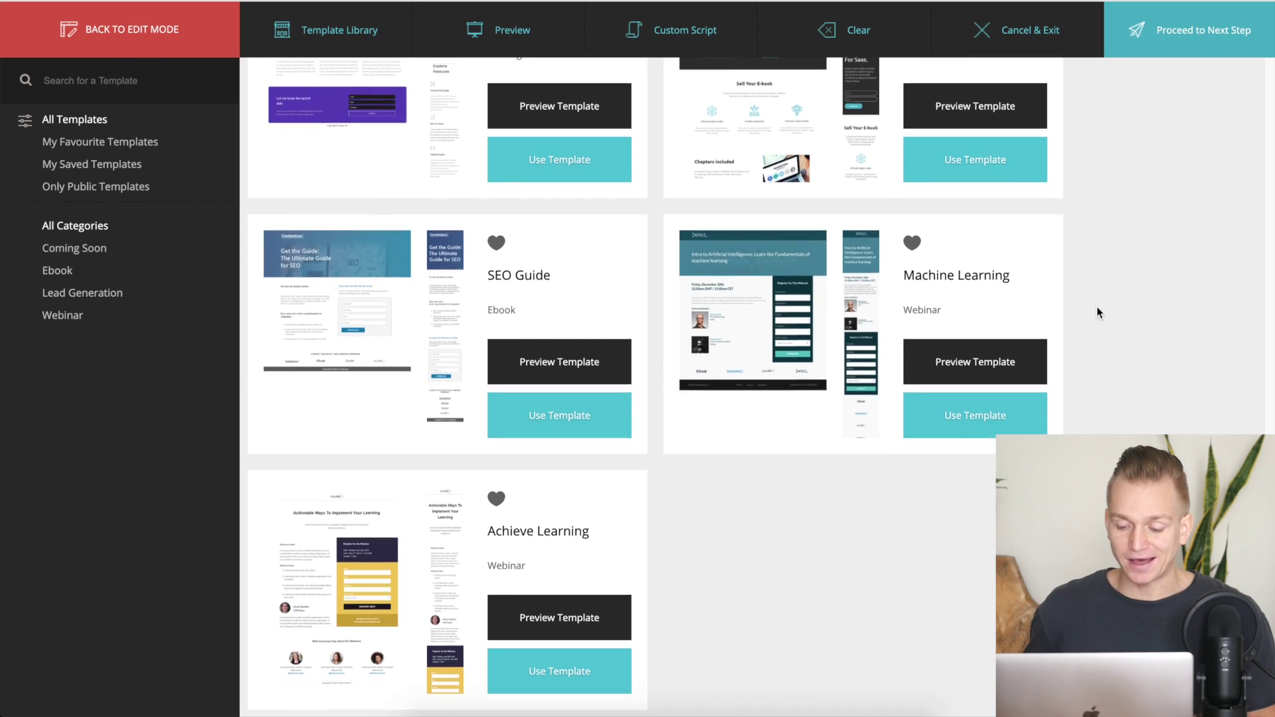
scroll(1097, 306, "up", 20)
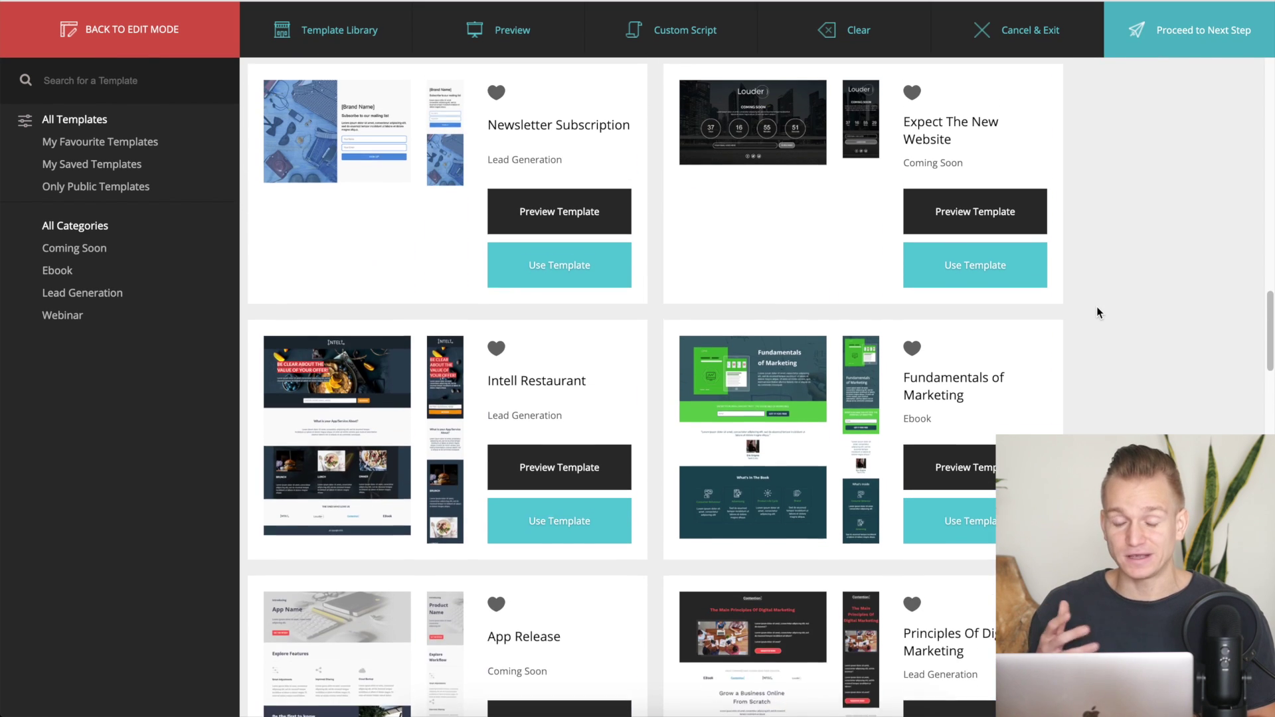
scroll(1097, 310, "up", 9)
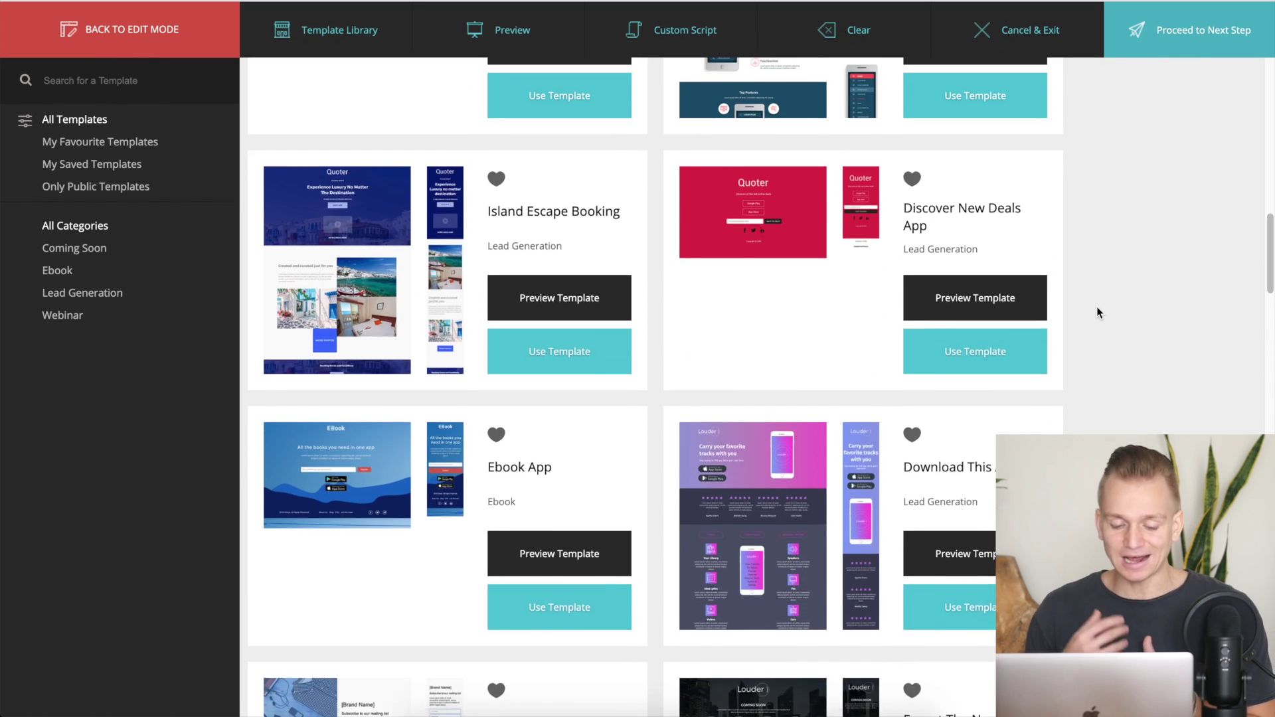
scroll(1097, 312, "up", 1)
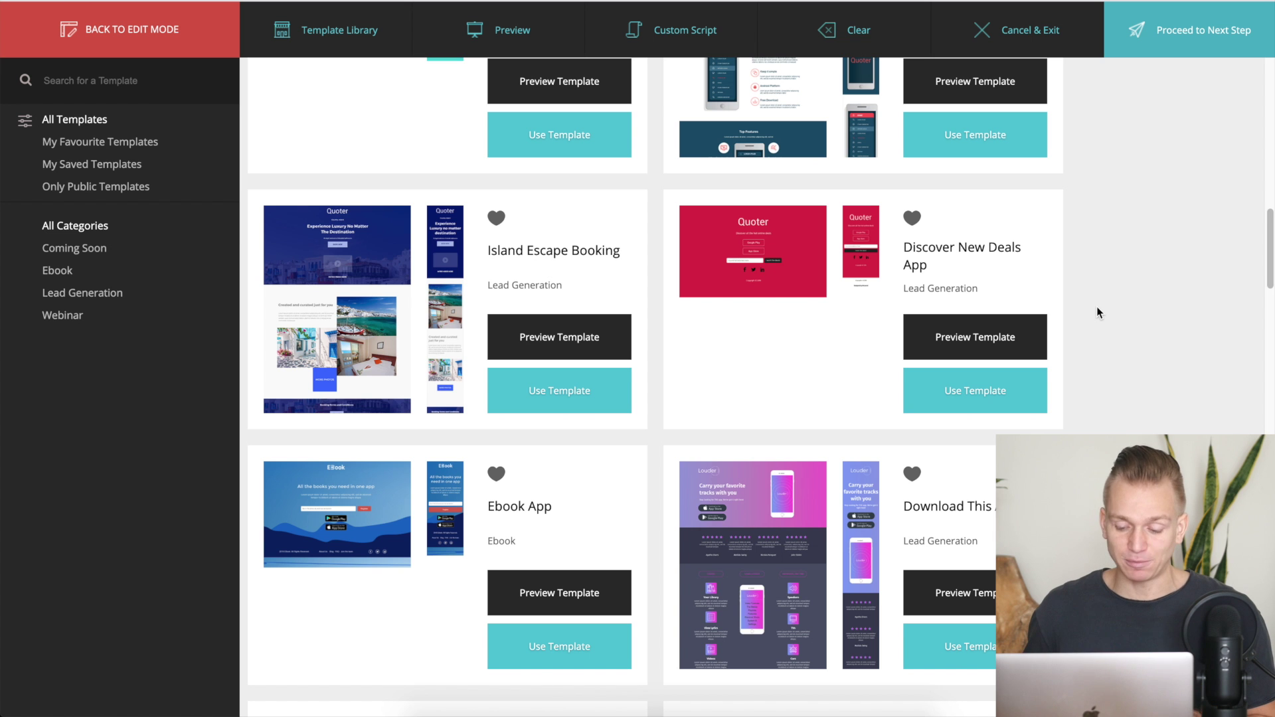
scroll(1097, 312, "up", 18)
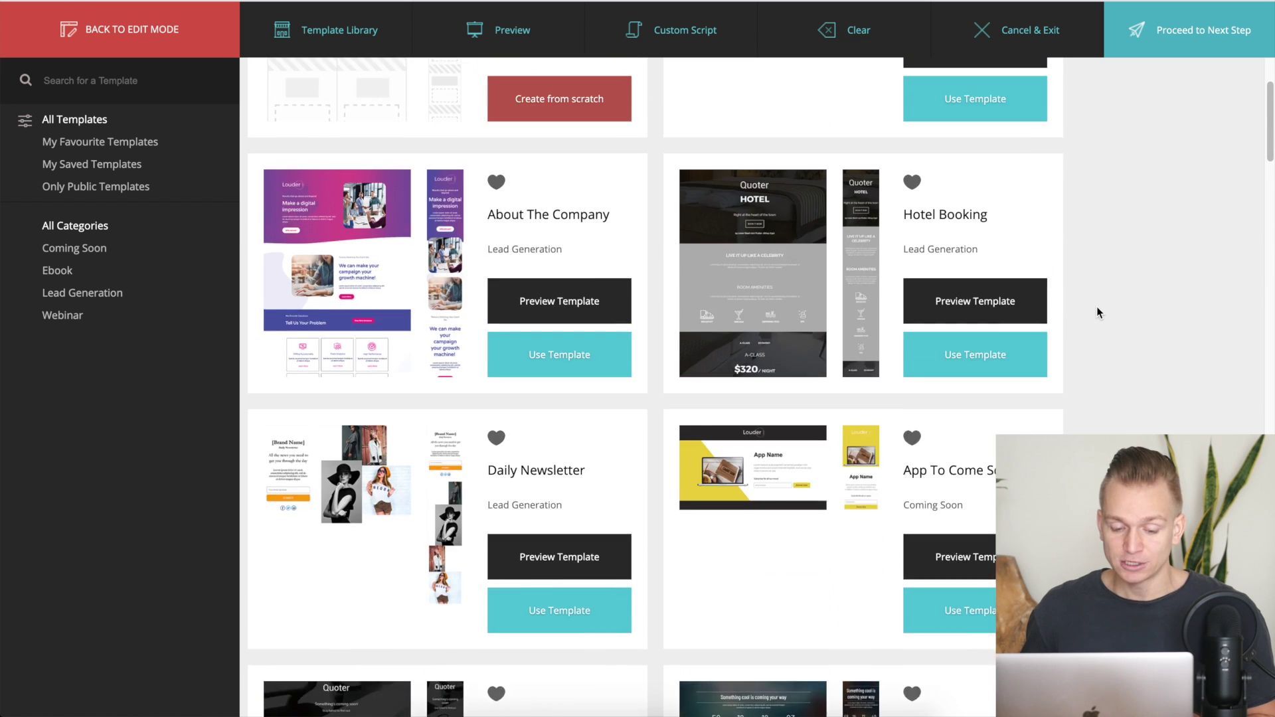
scroll(1097, 312, "up", 3)
scroll(1097, 312, "down", 6)
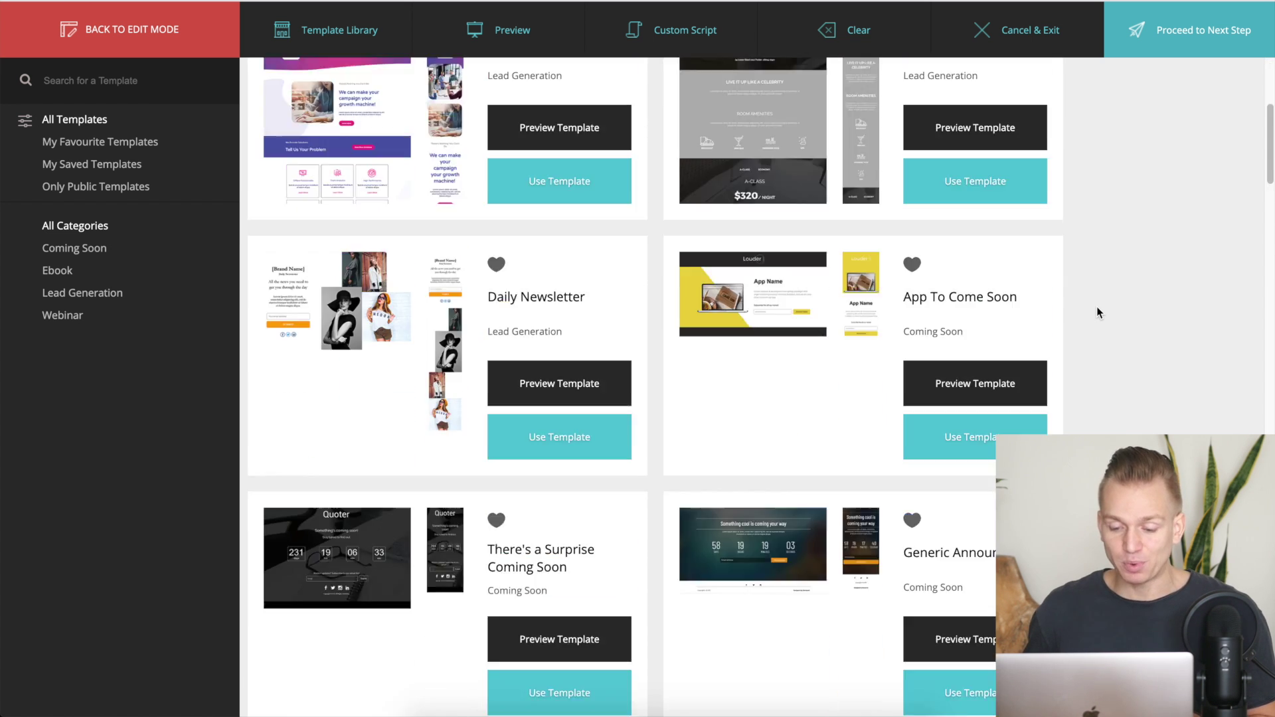
scroll(1097, 313, "down", 6)
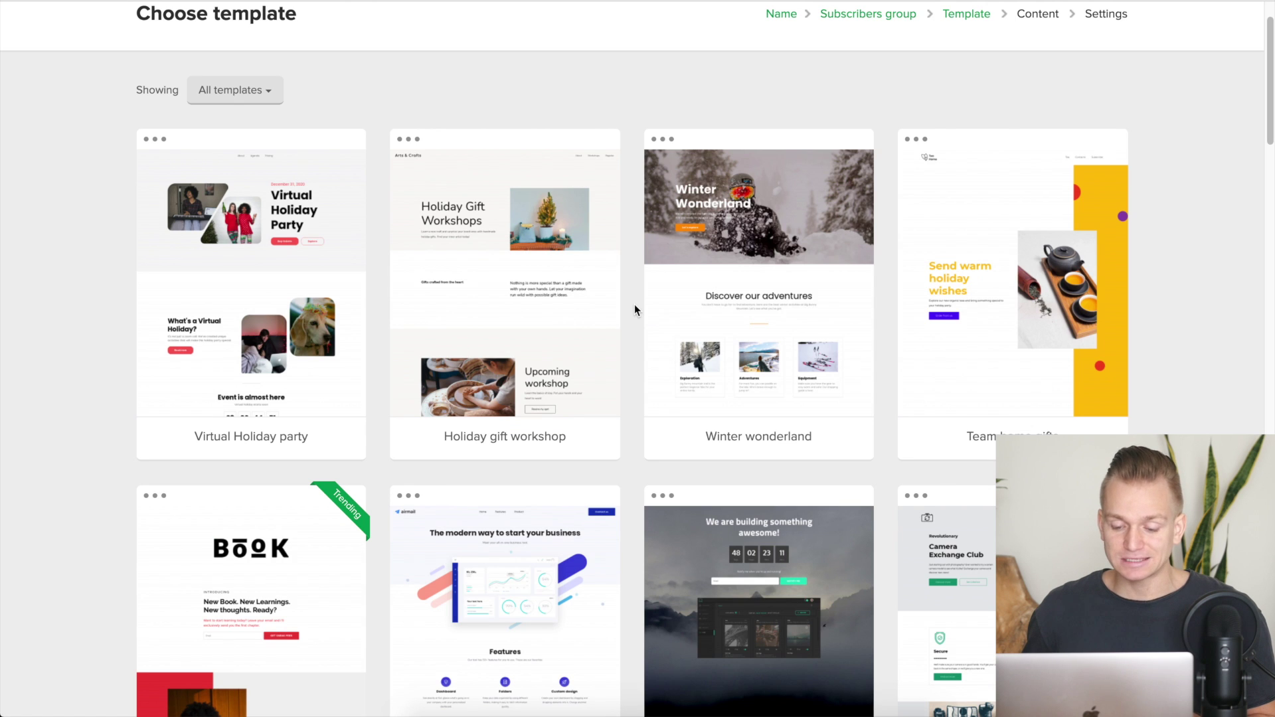
- Switch to MailerLite's landing page template selection and browse all templates to the end of the list
scroll(633, 310, "down", 2)
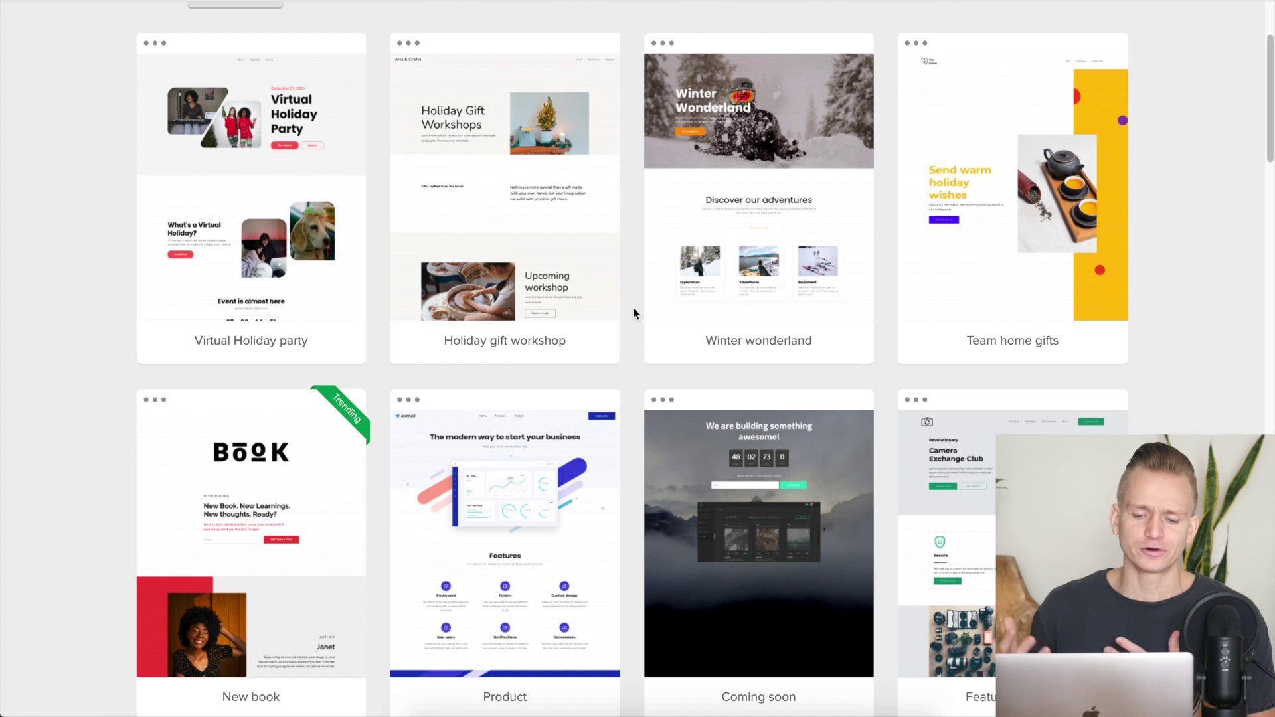
scroll(633, 309, "down", 15)
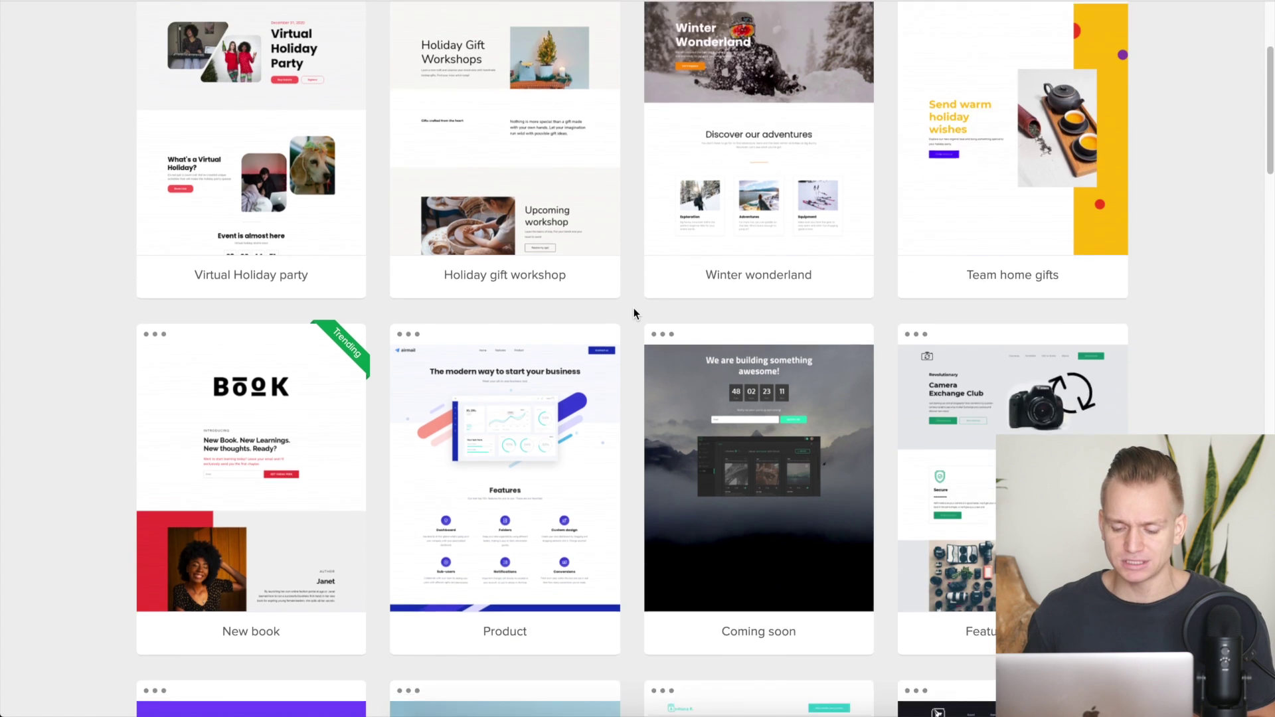
scroll(634, 313, "down", 15)
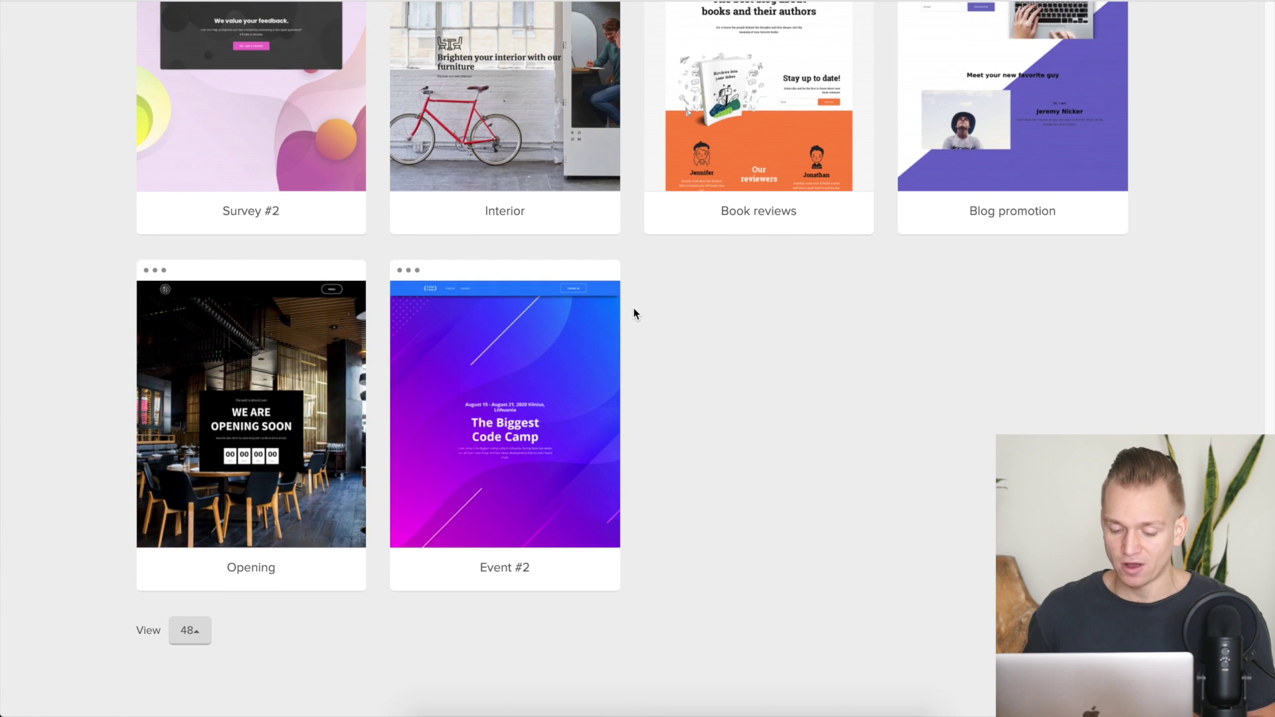
scroll(634, 314, "up", 3)
scroll(633, 308, "up", 8)
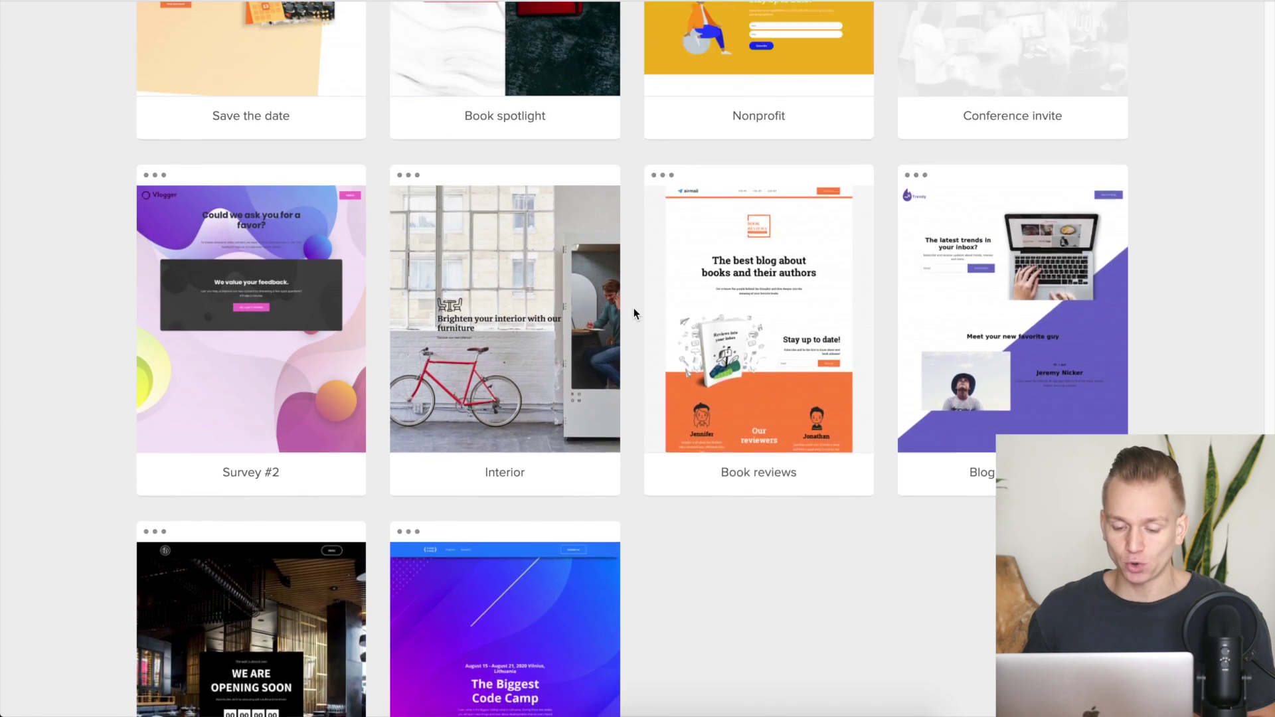
- Examine MailerLite's Quiz and Tutorials templates up close, and review the remaining designs back to the start of the list
scroll(634, 310, "up", 10)
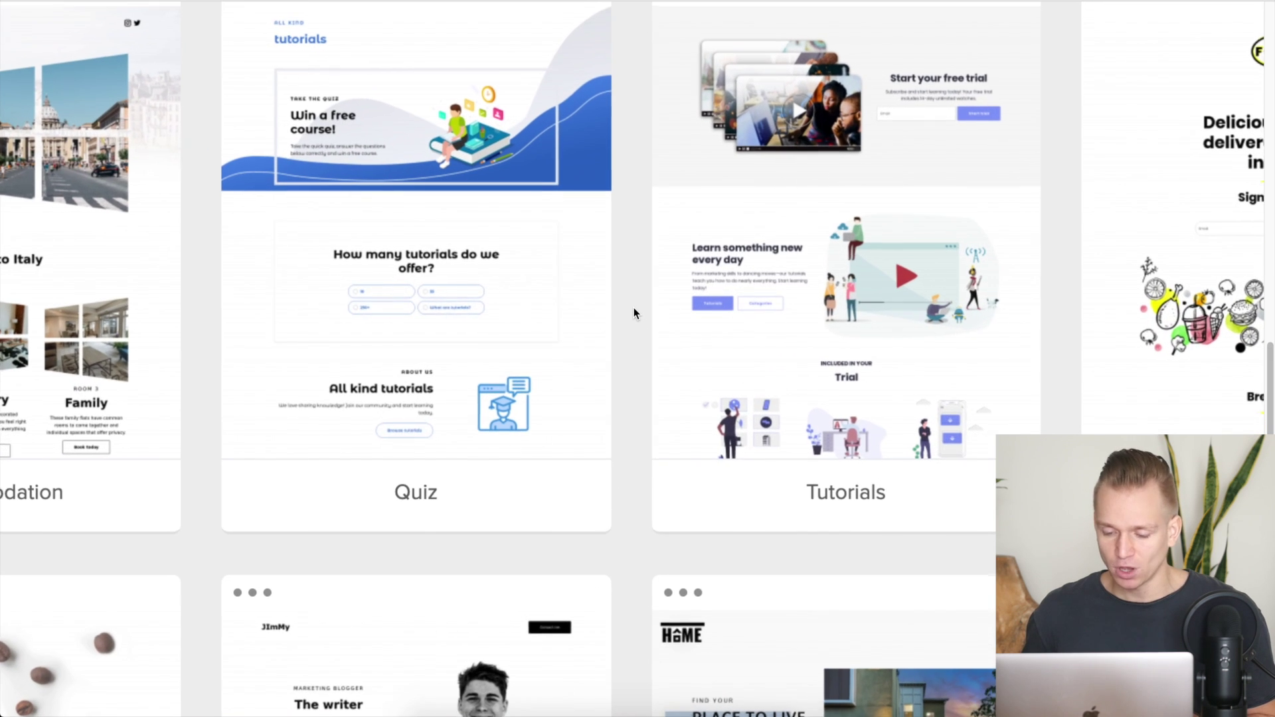
scroll(637, 279, "up", 1)
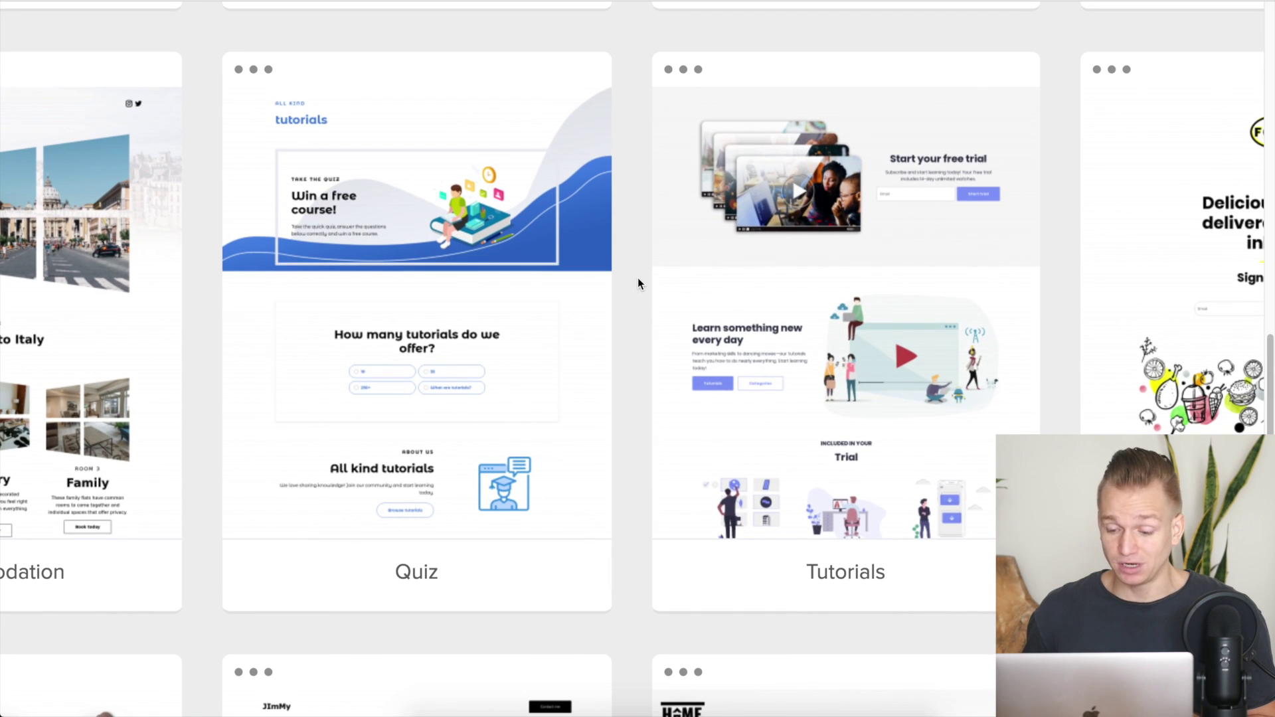
mouse_move(670, 191)
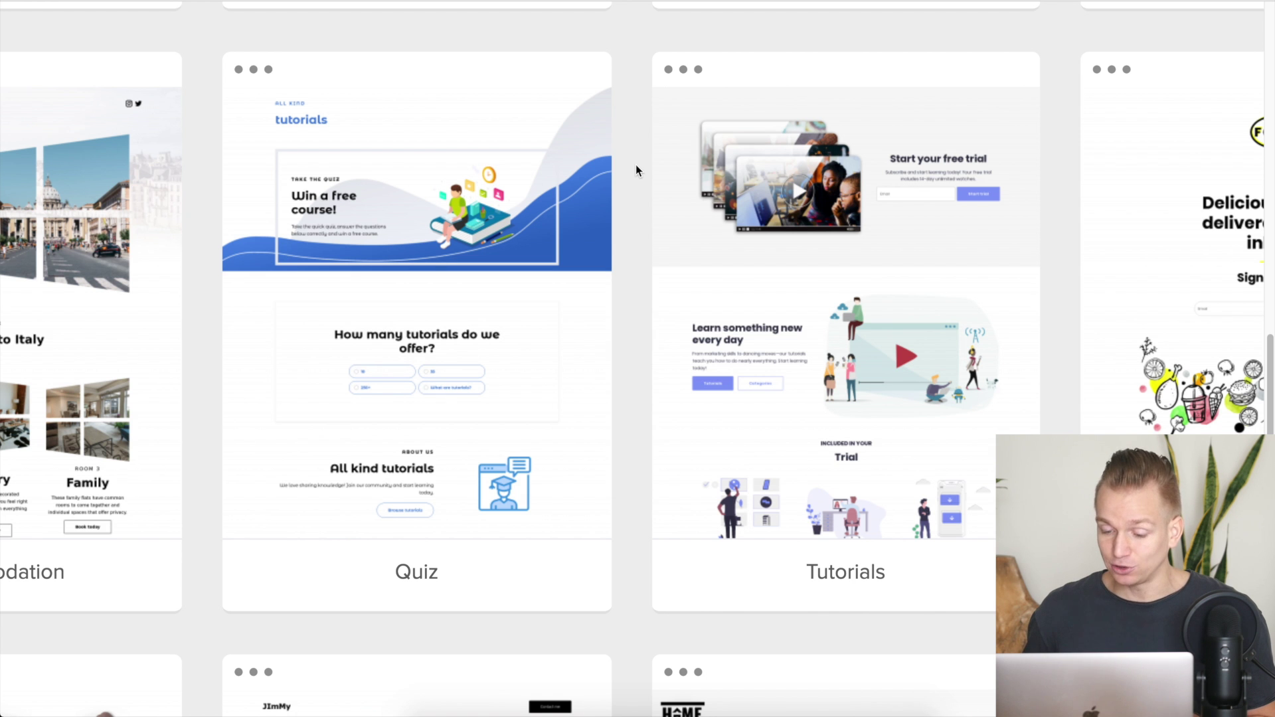
scroll(636, 165, "up", 3)
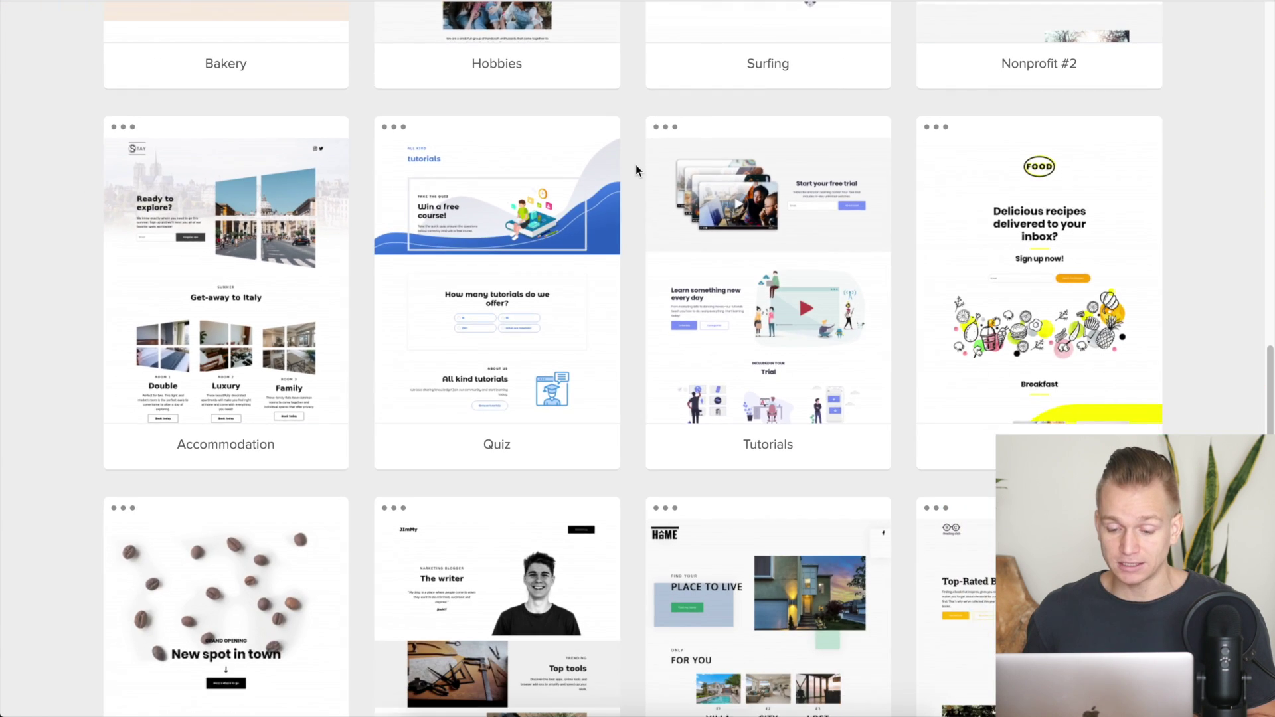
scroll(636, 166, "up", 10)
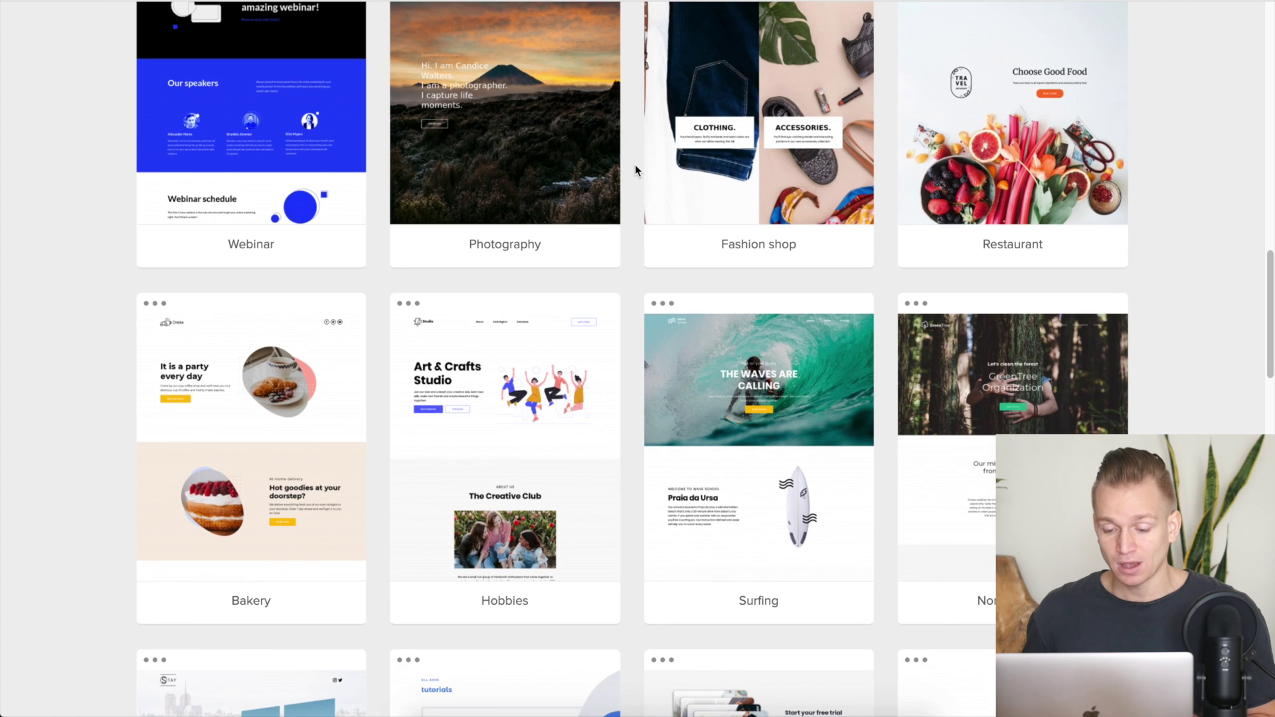
scroll(635, 171, "up", 15)
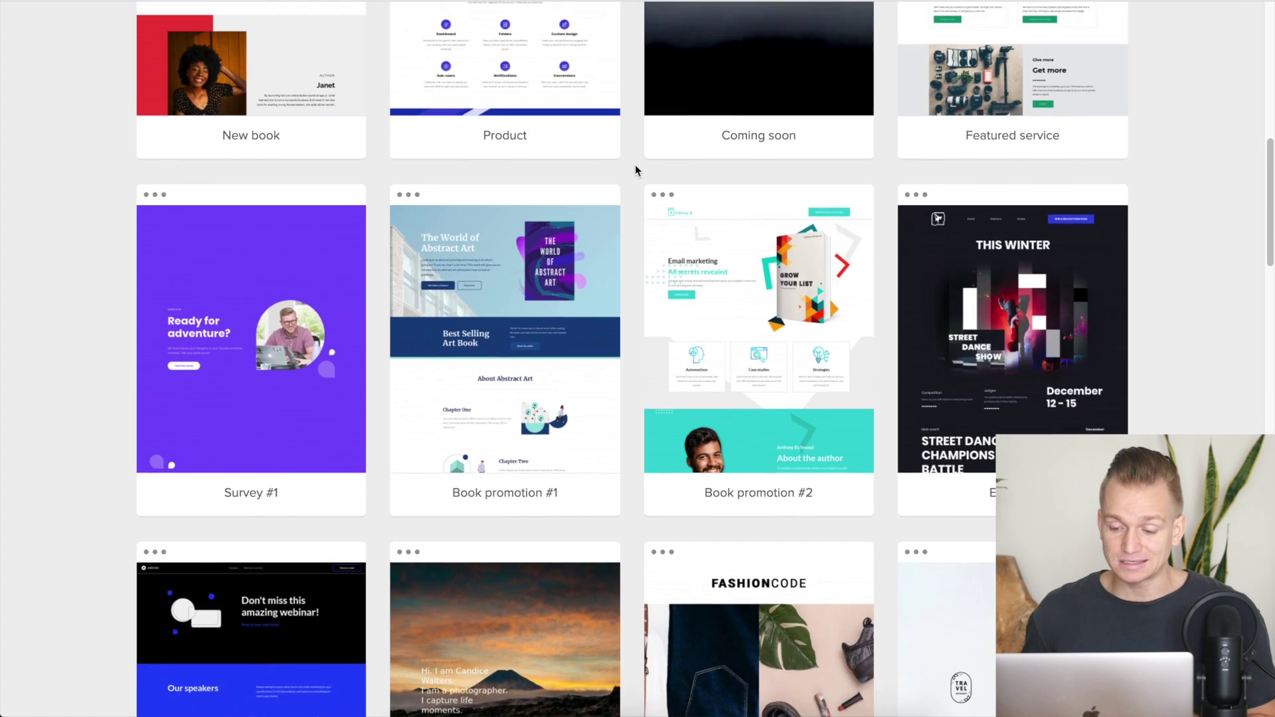
scroll(635, 166, "up", 5)
scroll(636, 170, "up", 3)
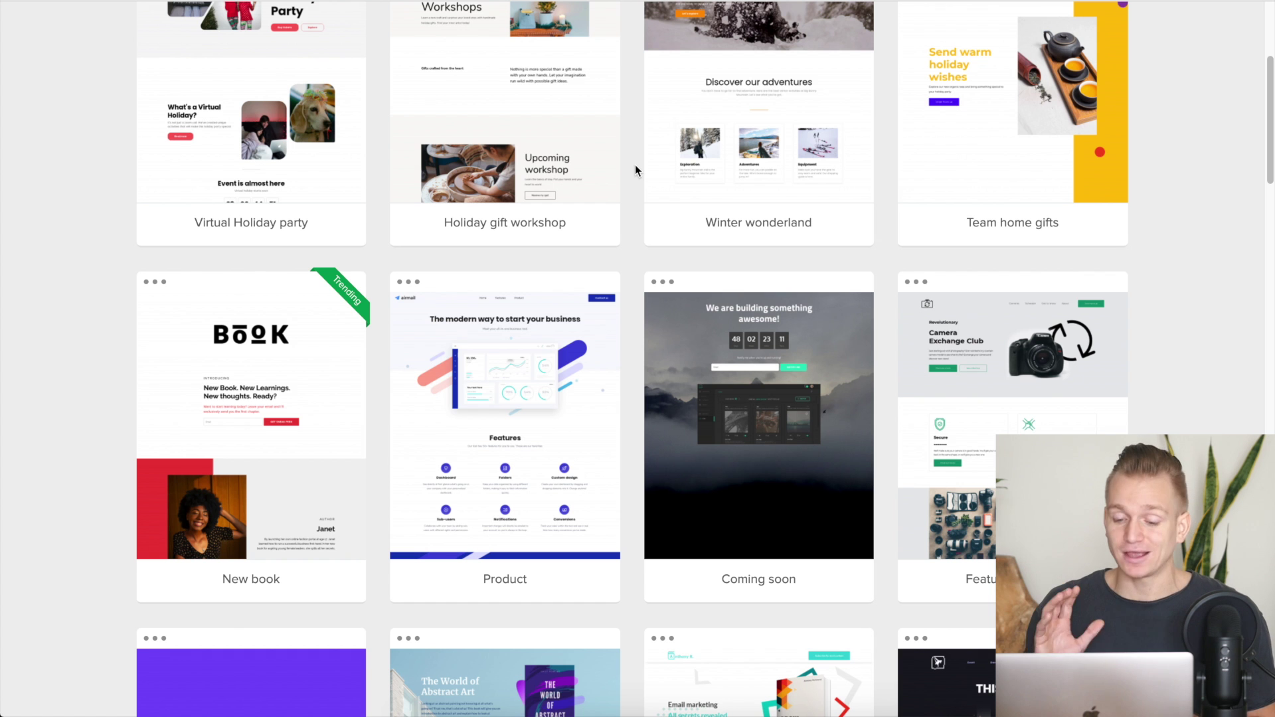
scroll(635, 171, "up", 3)
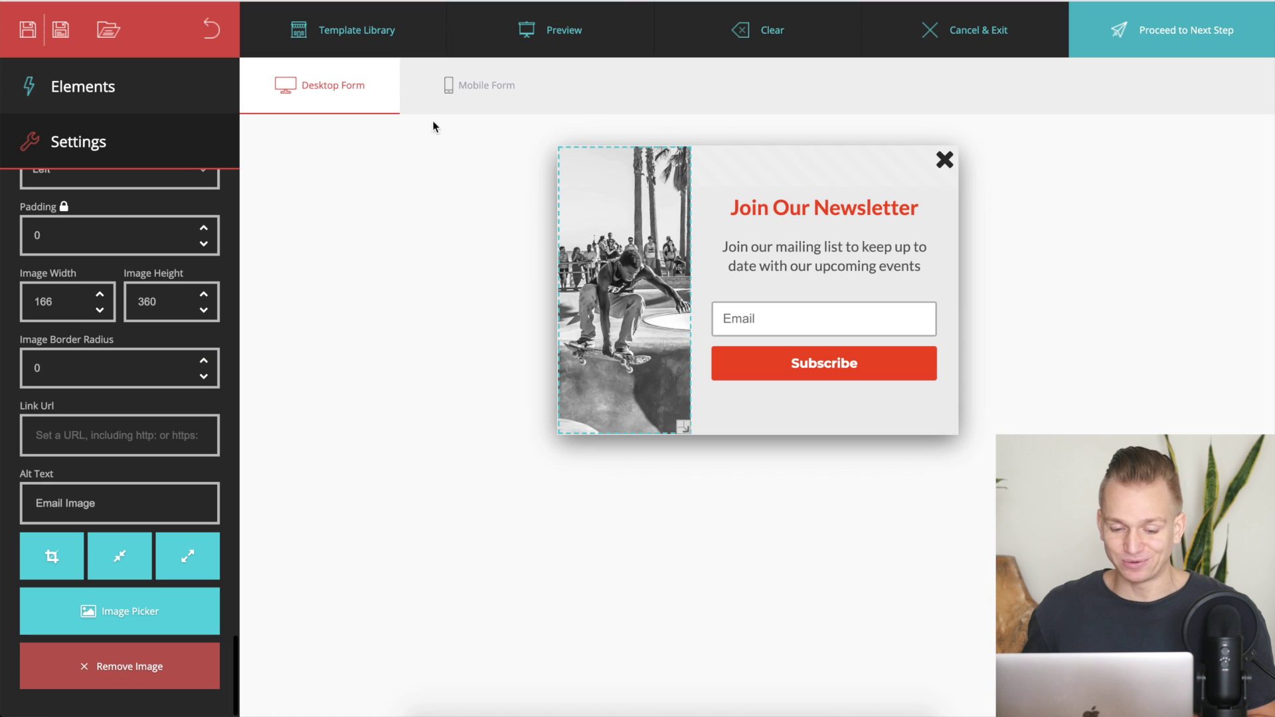
- Switch to Moosend's newsletter form editor, view the form's element list, and open the settings of the skateboarder image
mouse_move(568, 206)
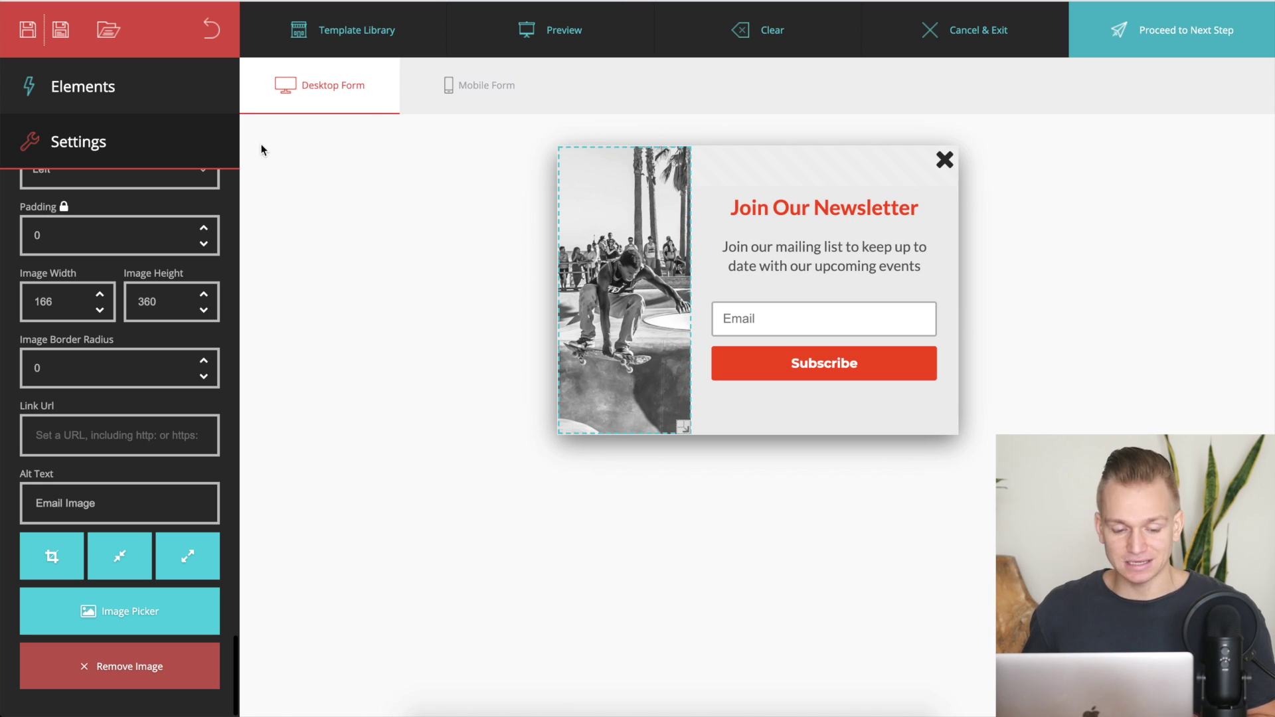
left_click(79, 105)
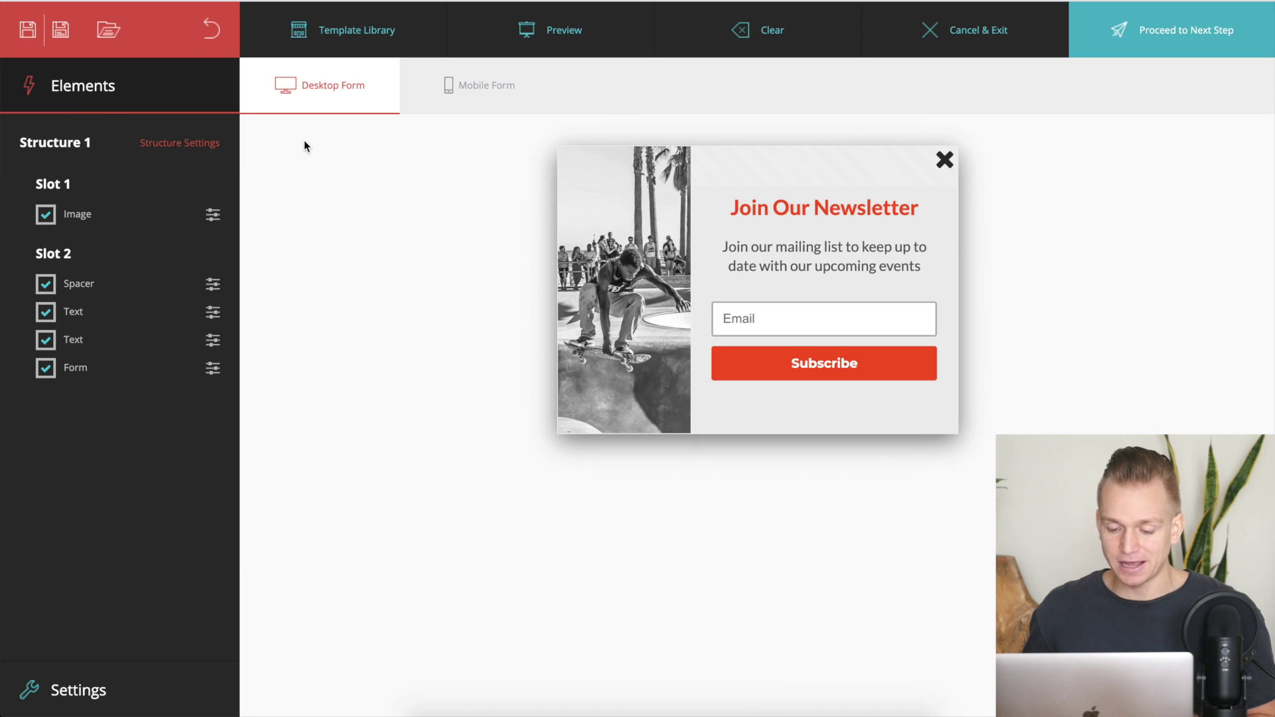
mouse_move(588, 243)
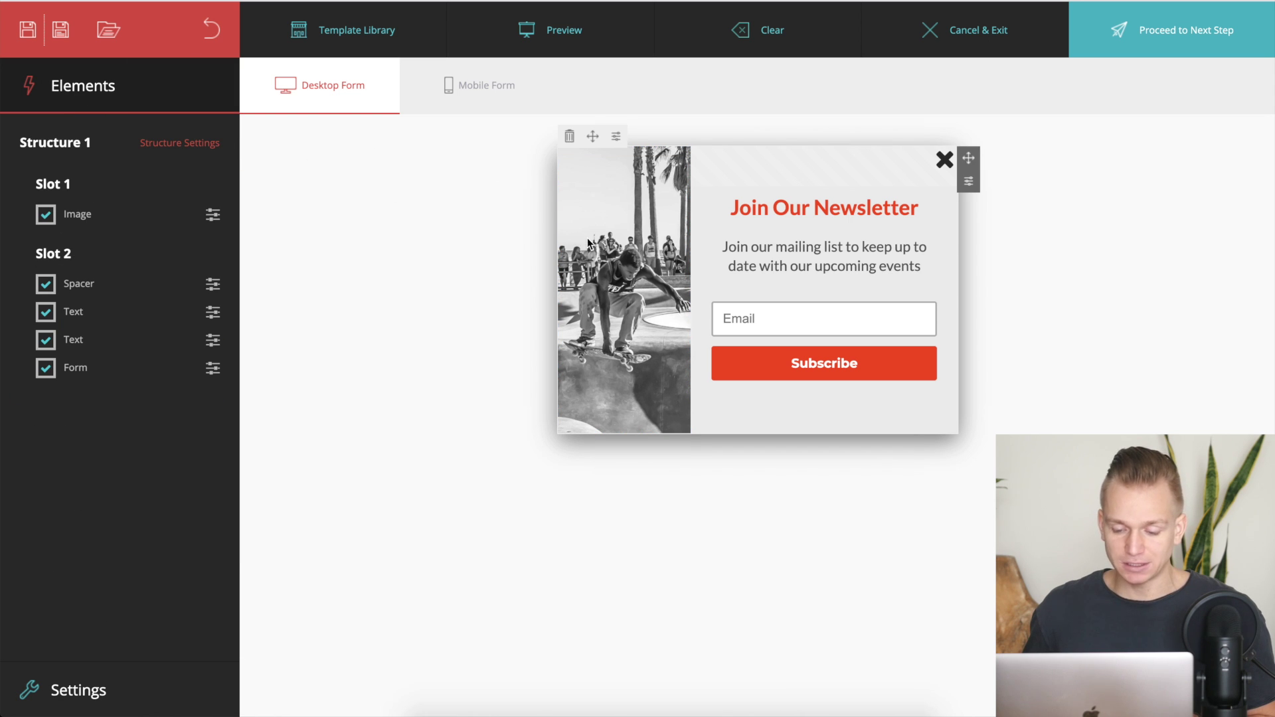
left_click(638, 232)
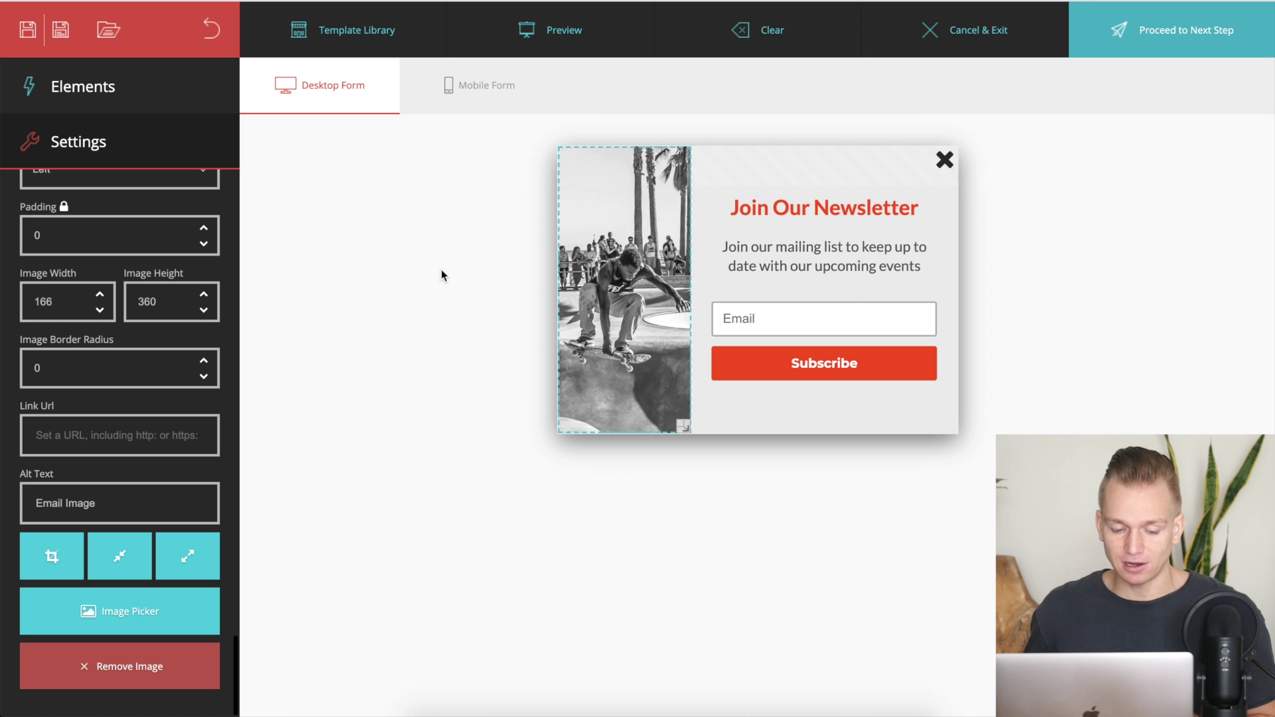
- Return to the form's element list, hide the Spacer and the first Text element in Slot 2, and show both again
left_click(115, 90)
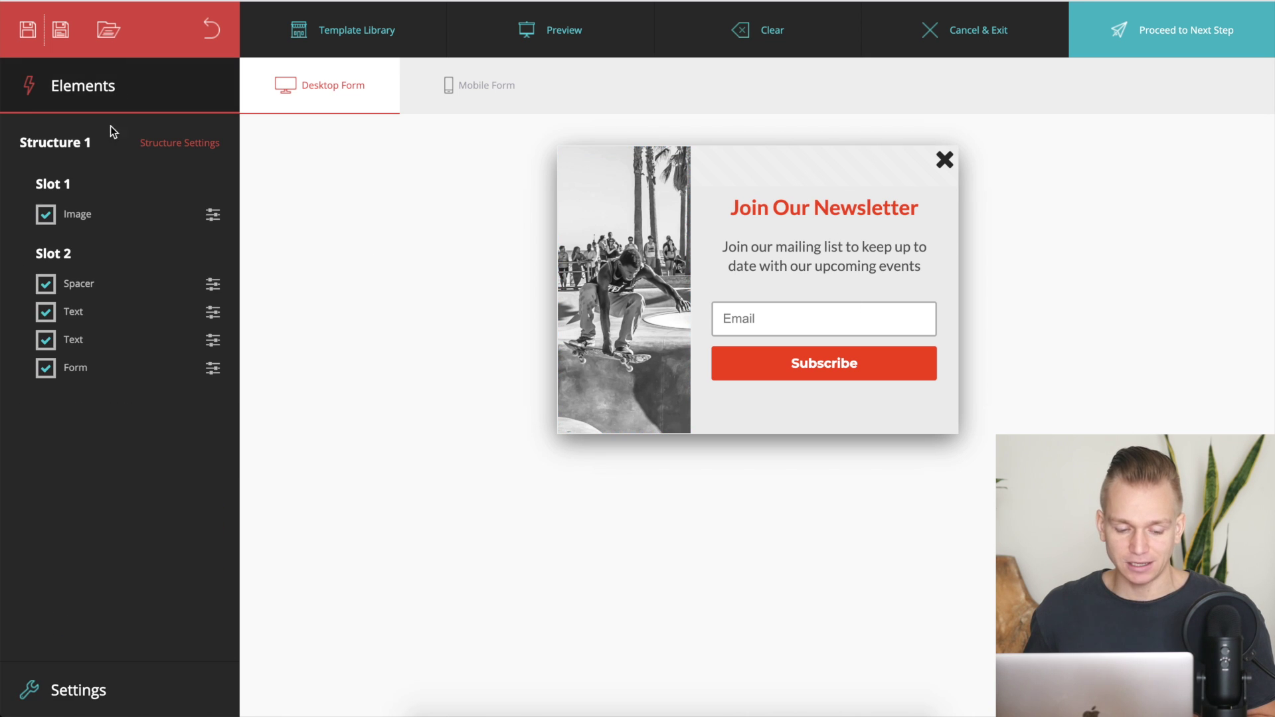
left_click(45, 285)
left_click(45, 312)
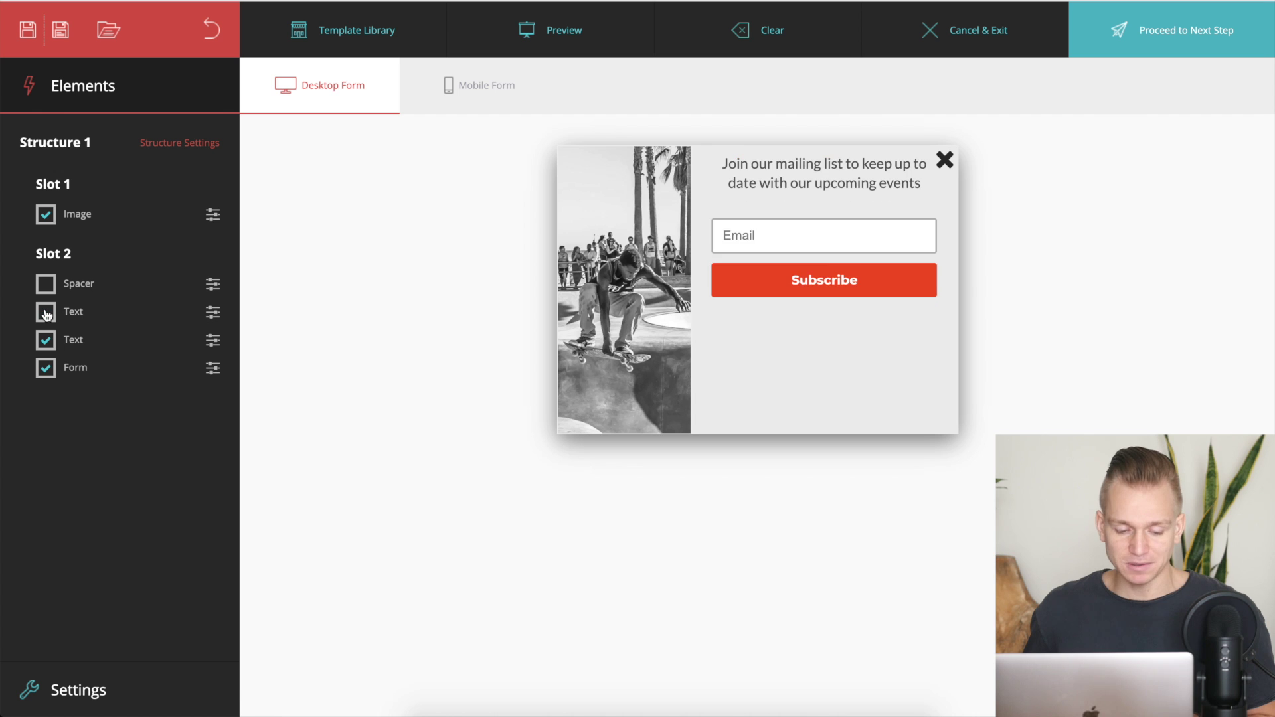
left_click(45, 312)
left_click(47, 286)
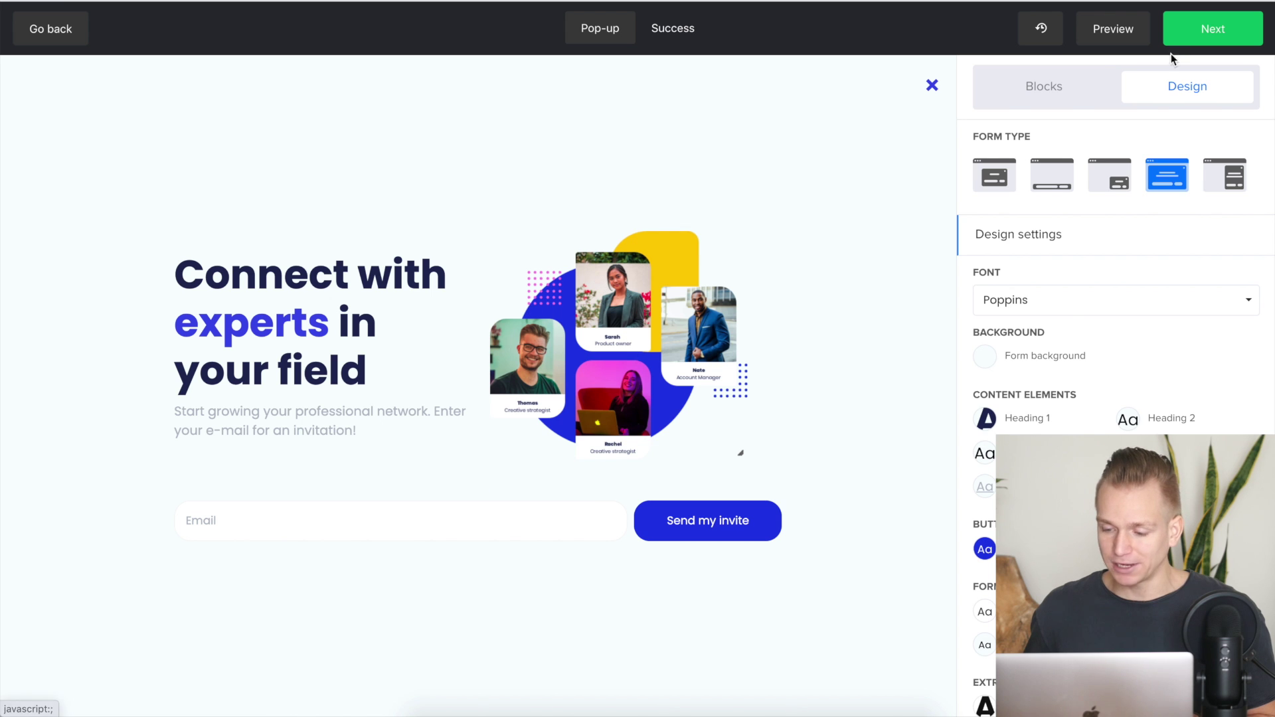
- Switch to MailerLite's pop-up editor, try out an Image block above the email field and delete it, and open the Success page
left_click(1060, 84)
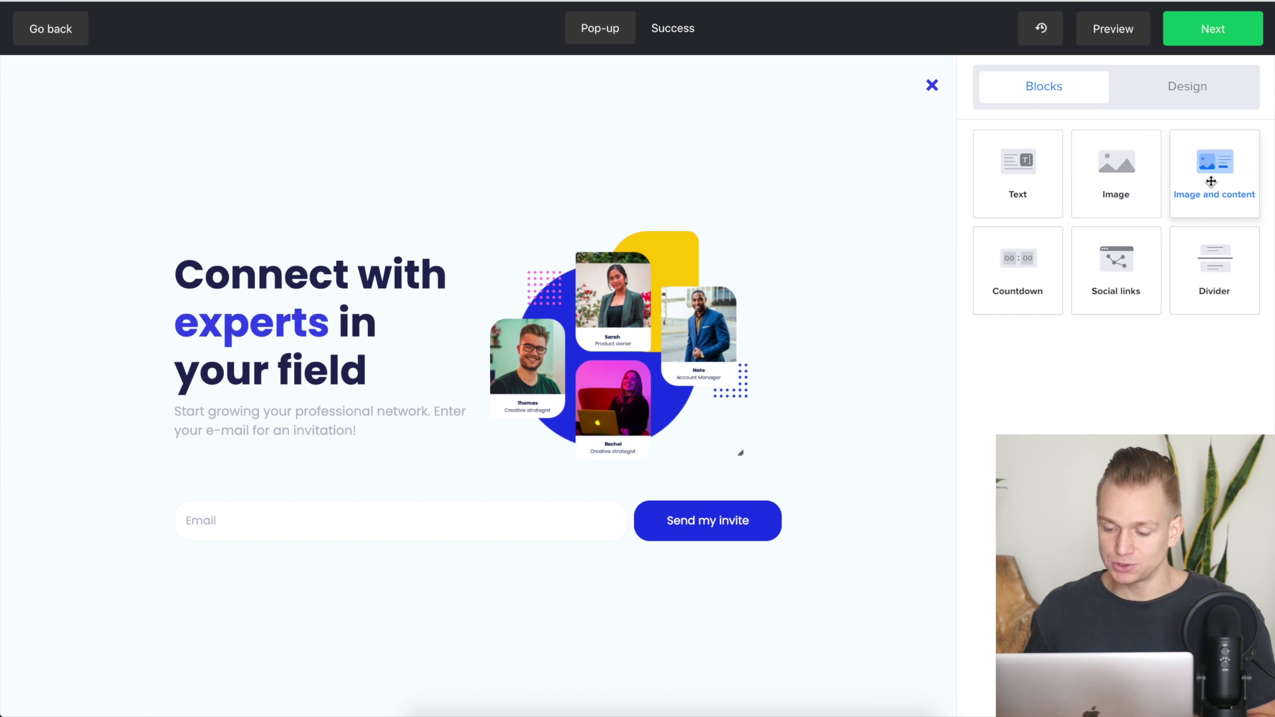
left_click_drag(1122, 196, 663, 441)
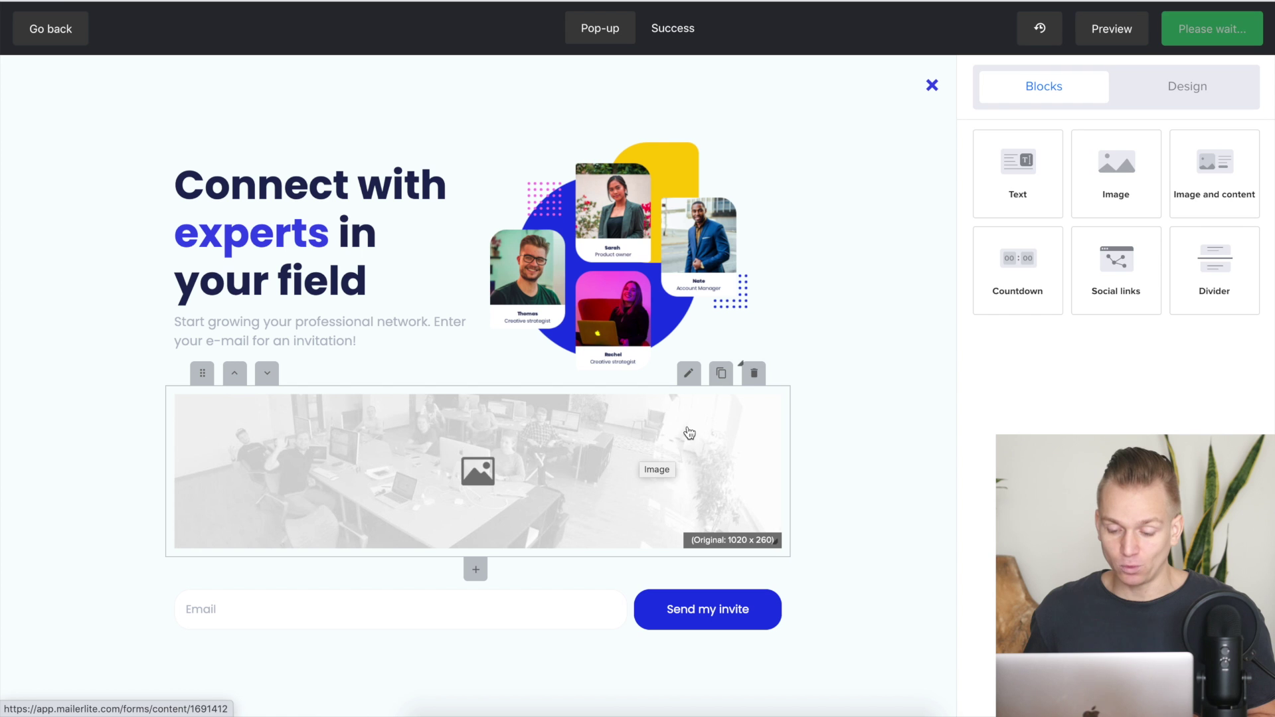
left_click(754, 372)
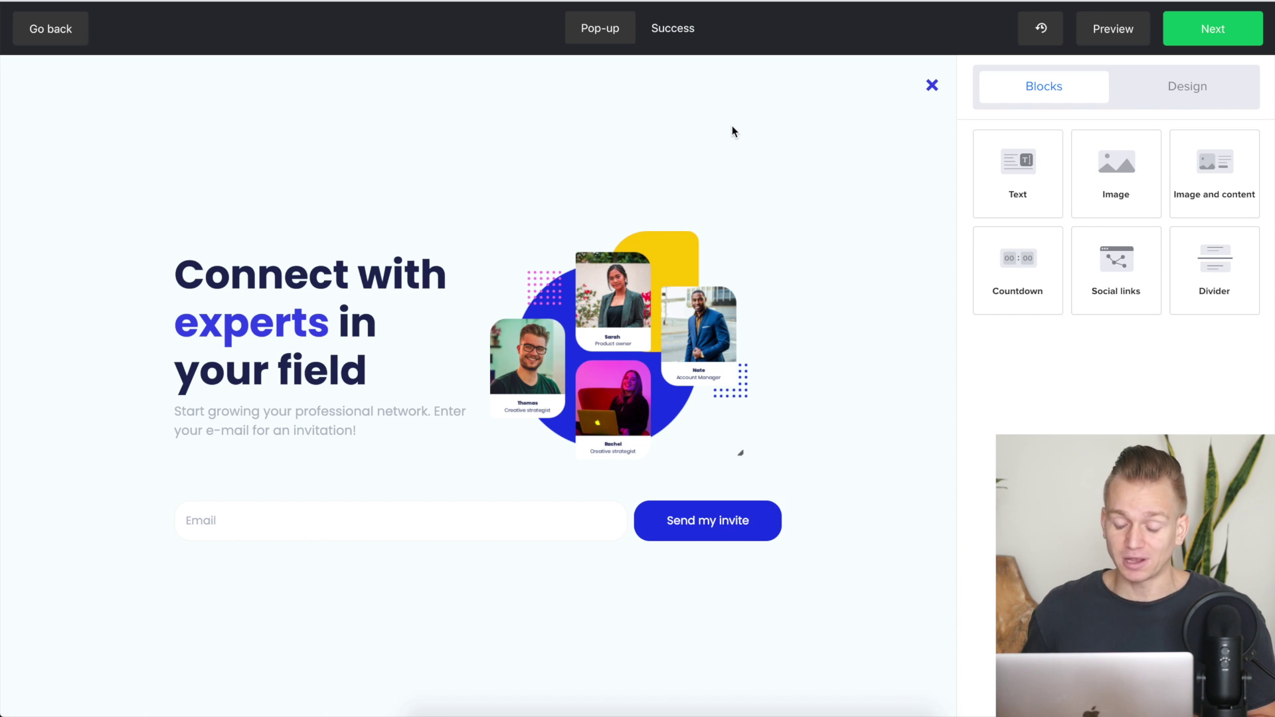
left_click(681, 37)
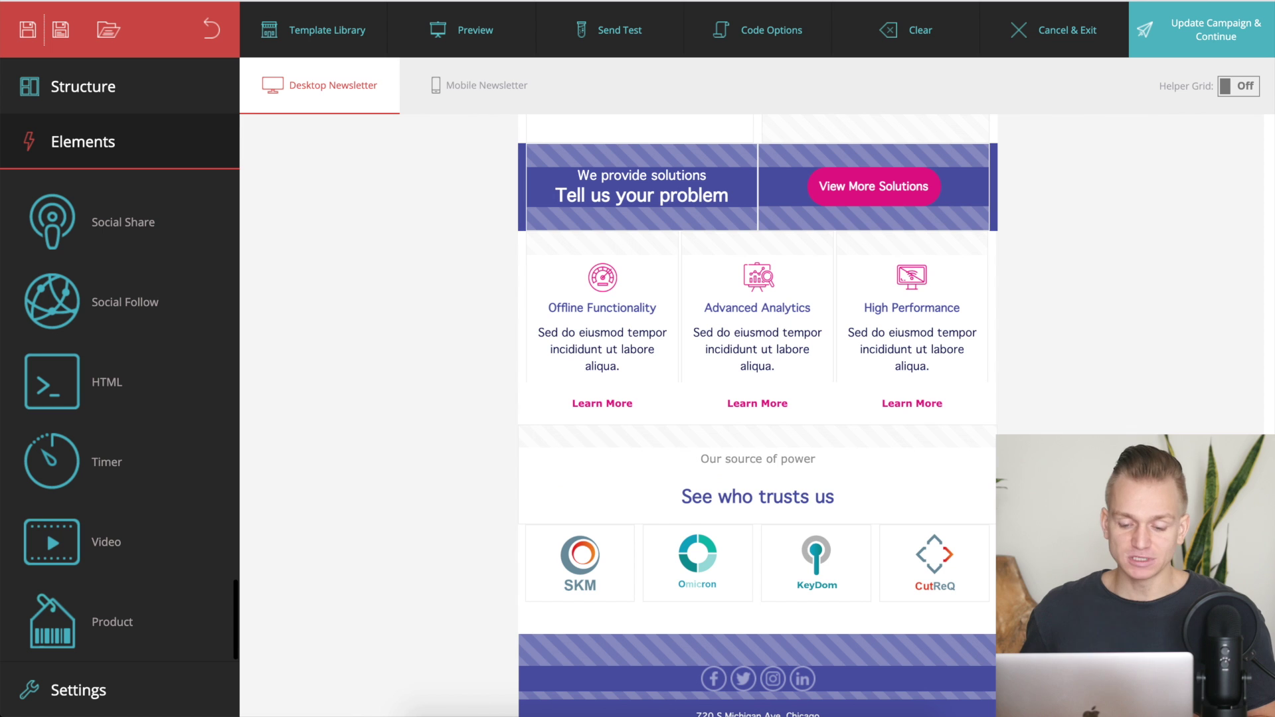
- Switch to Moosend's newsletter campaign editor and review the layout of the Louder email from the footer up to the header
scroll(465, 219, "down", 2)
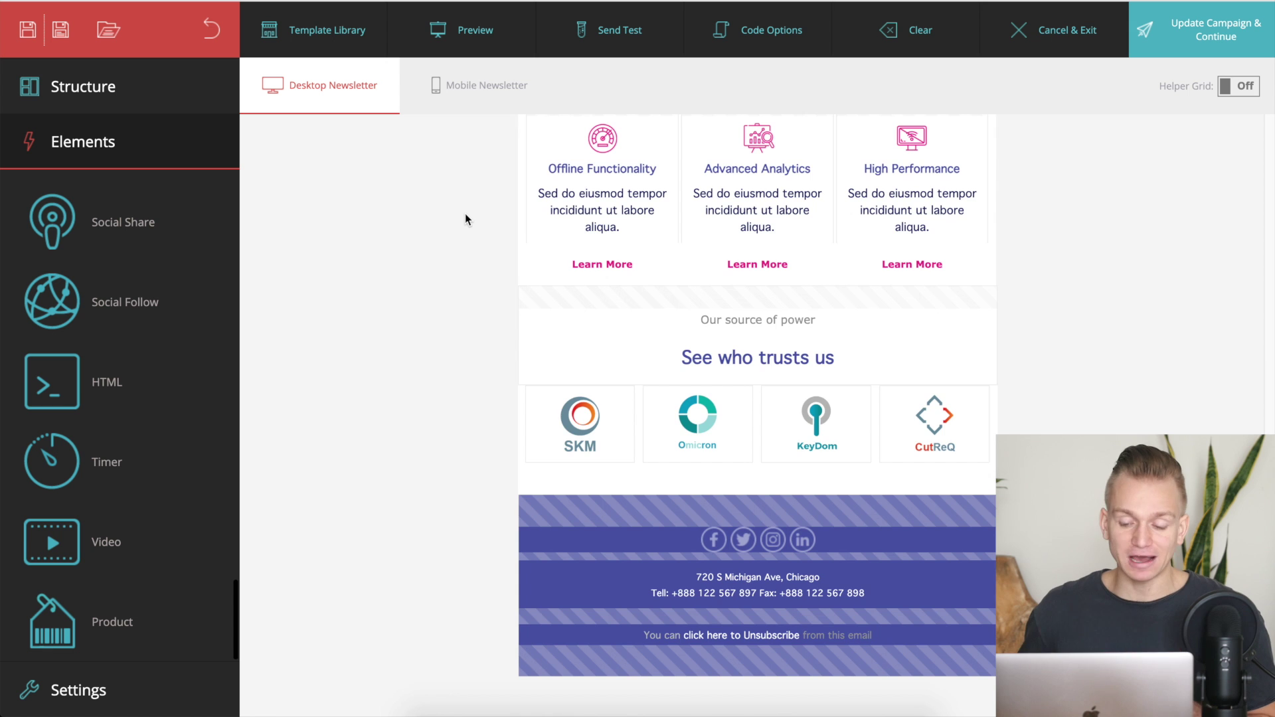
scroll(465, 219, "up", 10)
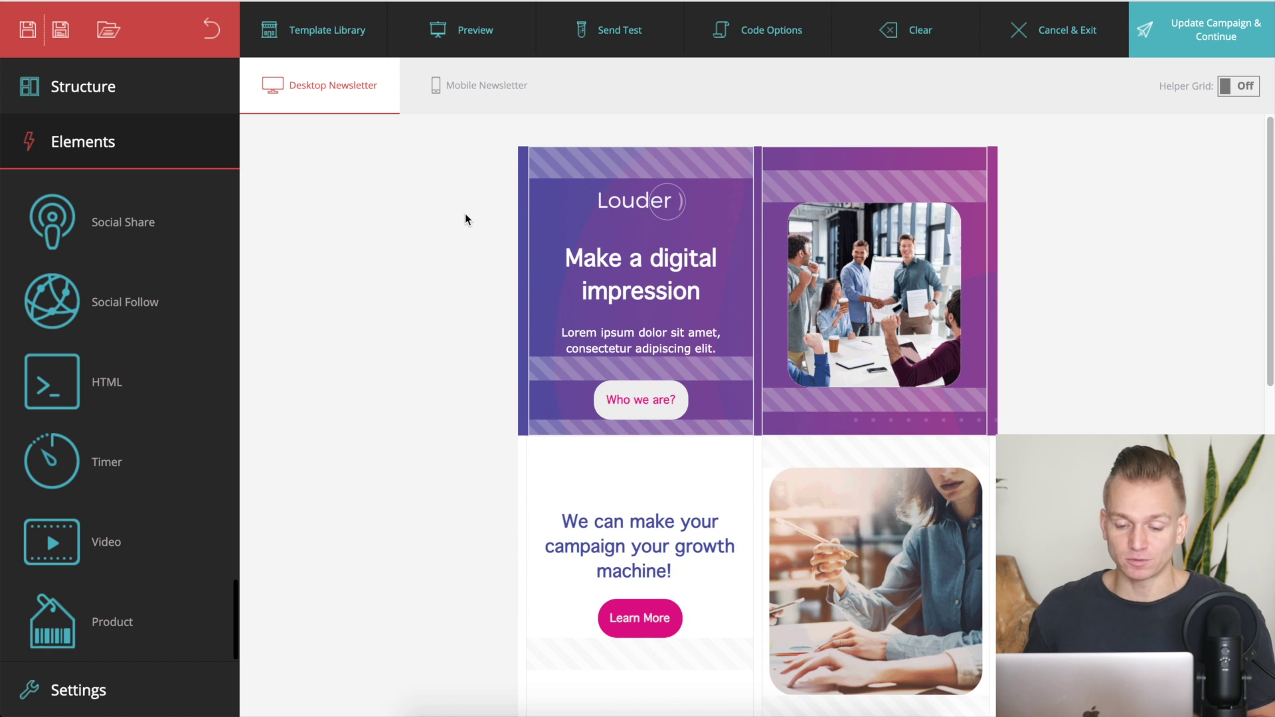
scroll(465, 219, "up", 1)
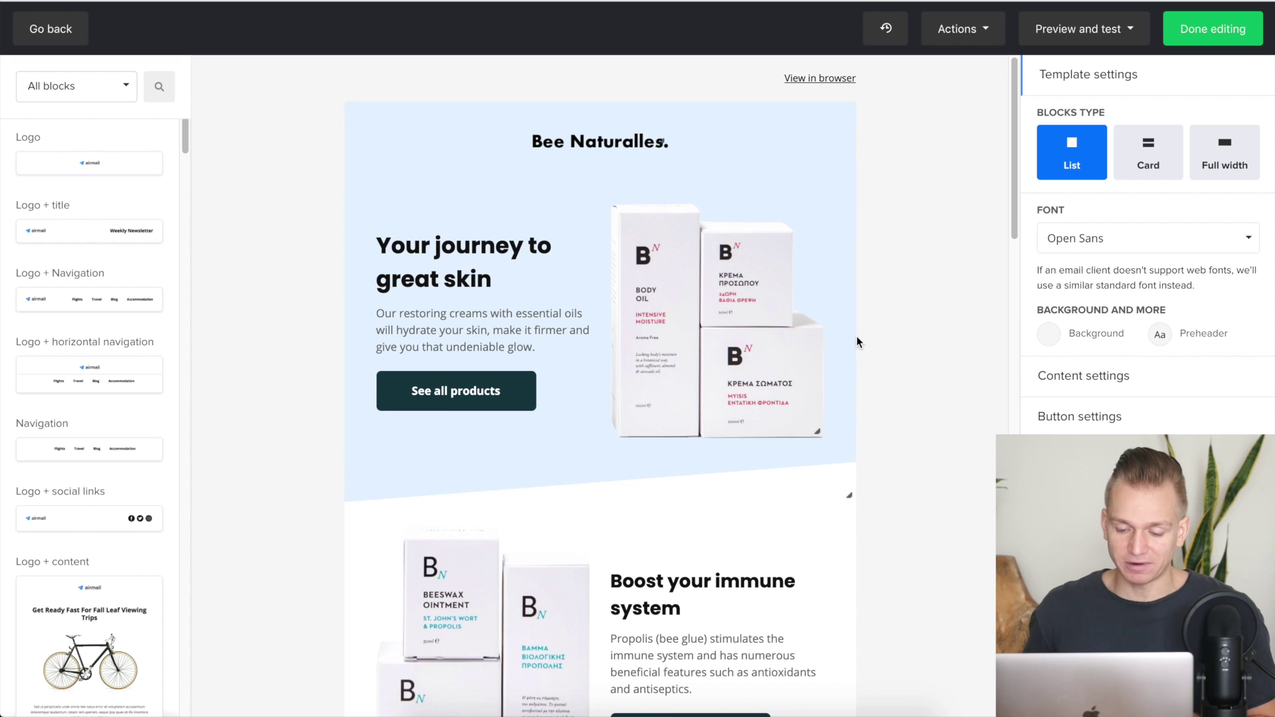
- Switch to MailerLite's email editor and review the Bee Naturalles newsletter's layout and content sections
scroll(858, 342, "down", 4)
scroll(858, 342, "down", 15)
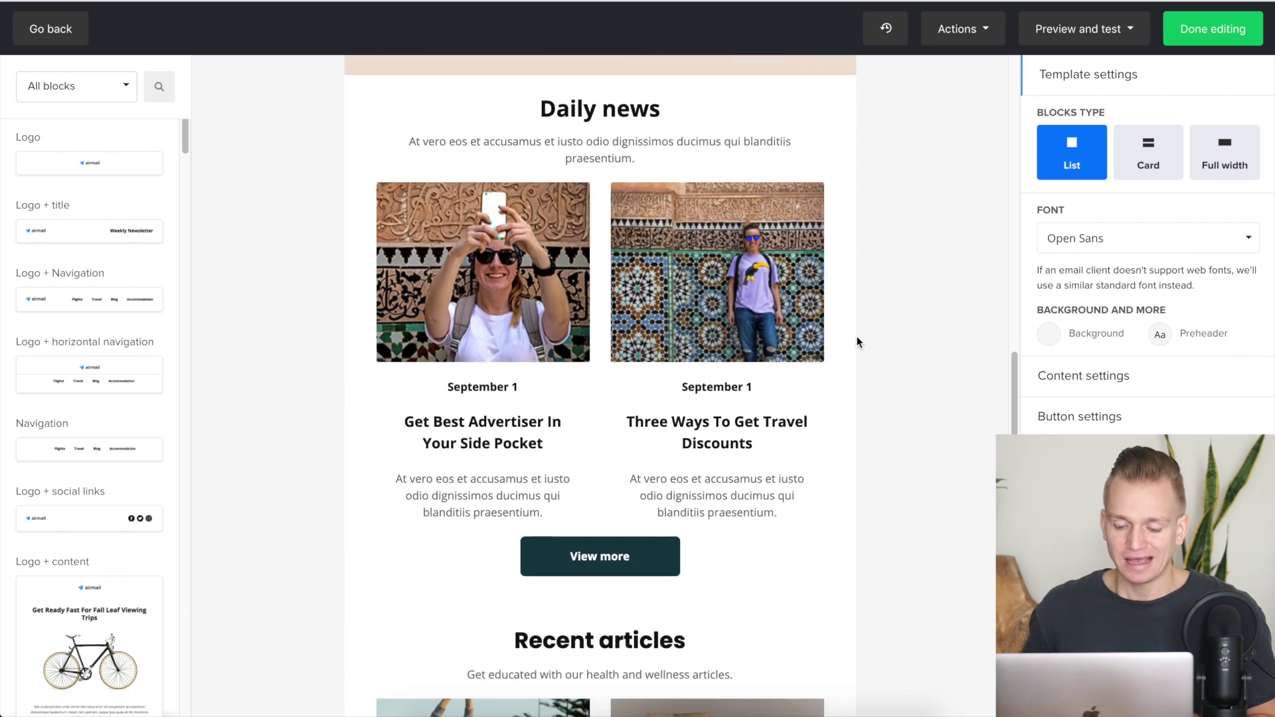
scroll(857, 342, "up", 16)
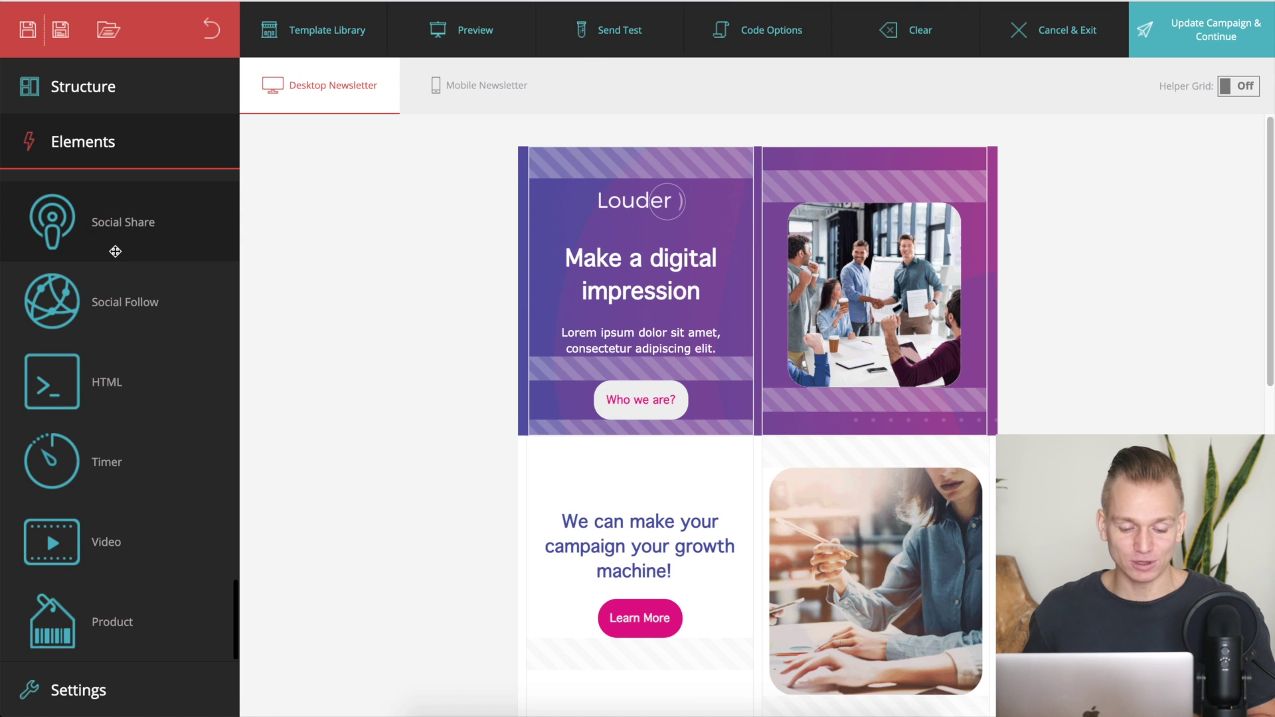
- Switch to Moosend's newsletter editor and review the available content elements and structure layouts
scroll(116, 258, "up", 5)
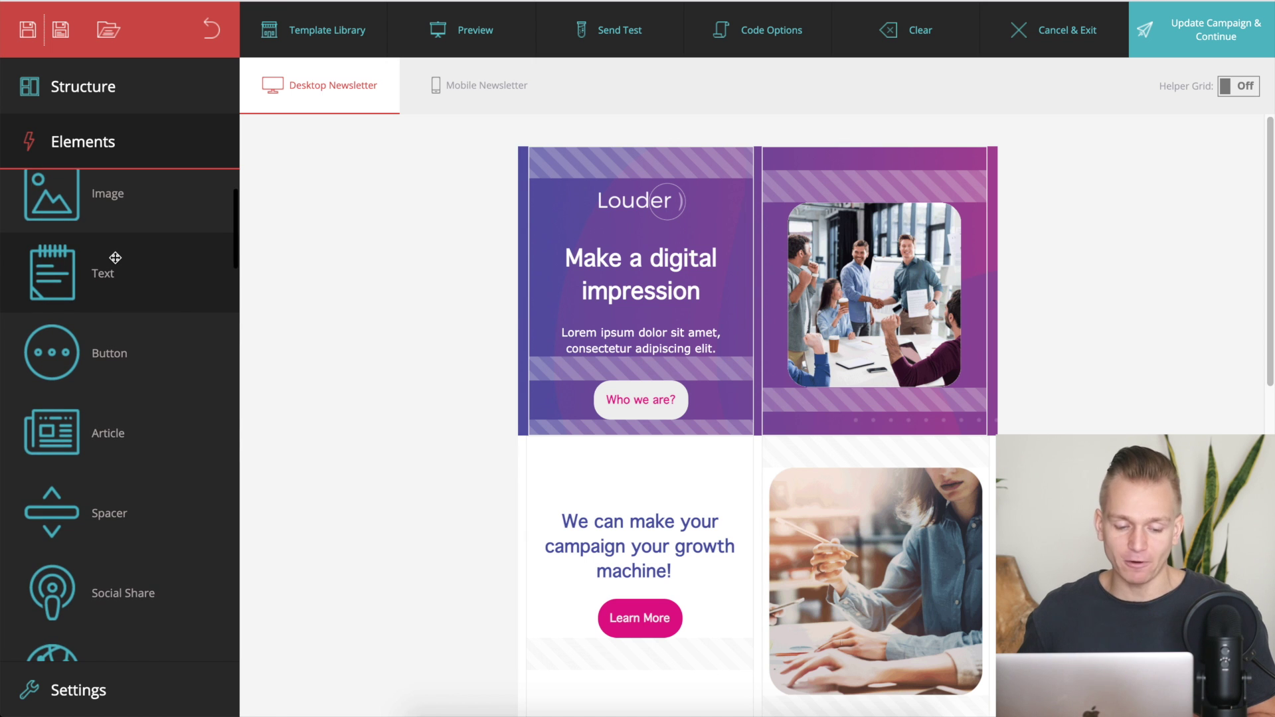
scroll(115, 258, "up", 1)
scroll(142, 355, "down", 5)
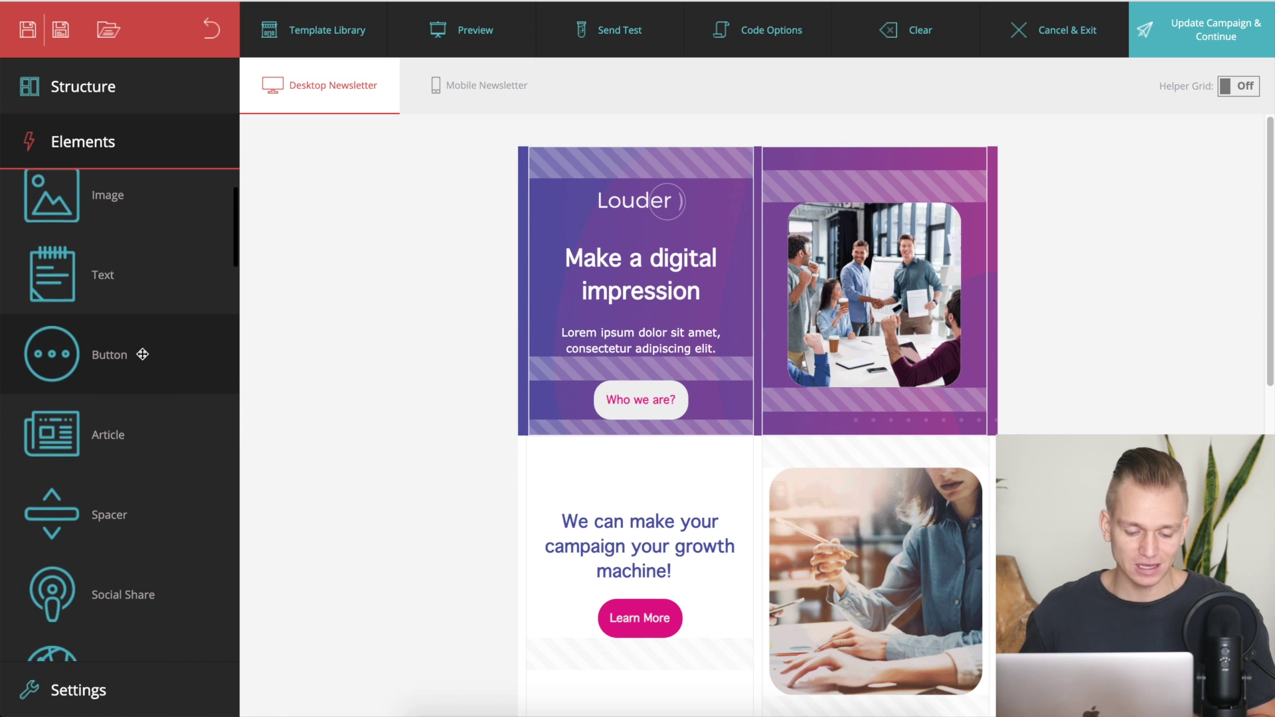
scroll(142, 354, "up", 5)
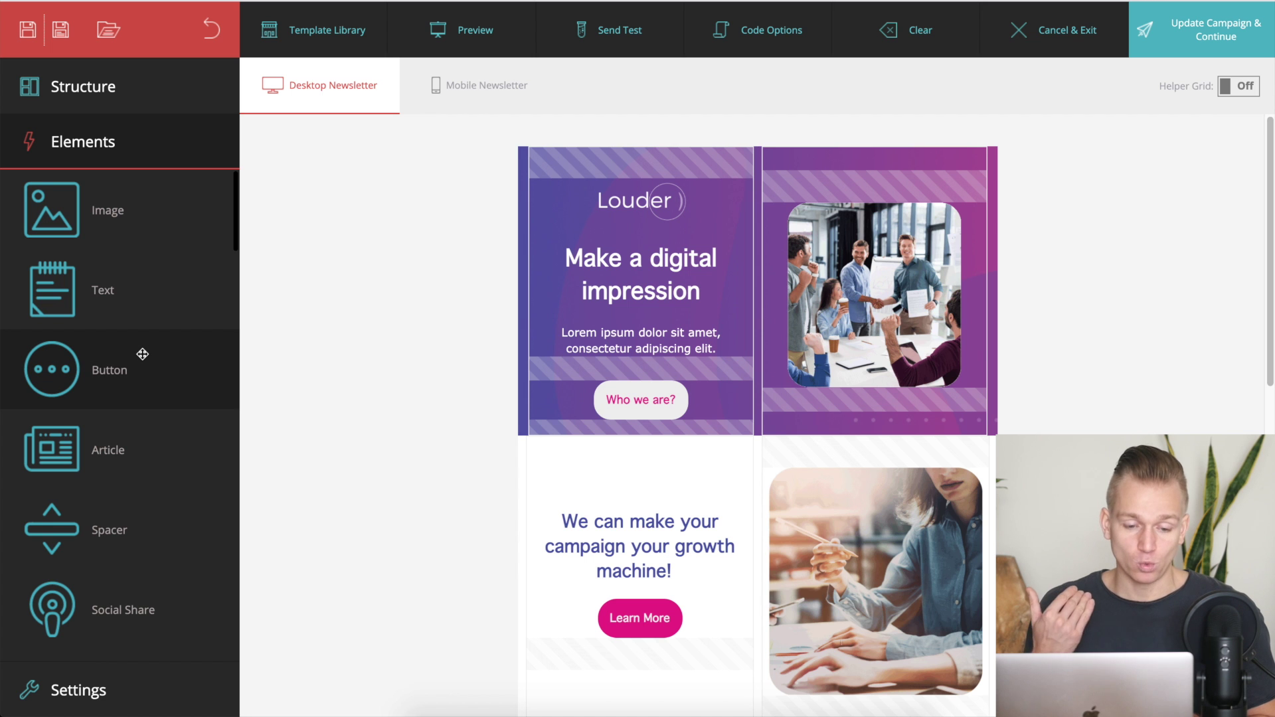
left_click(114, 93)
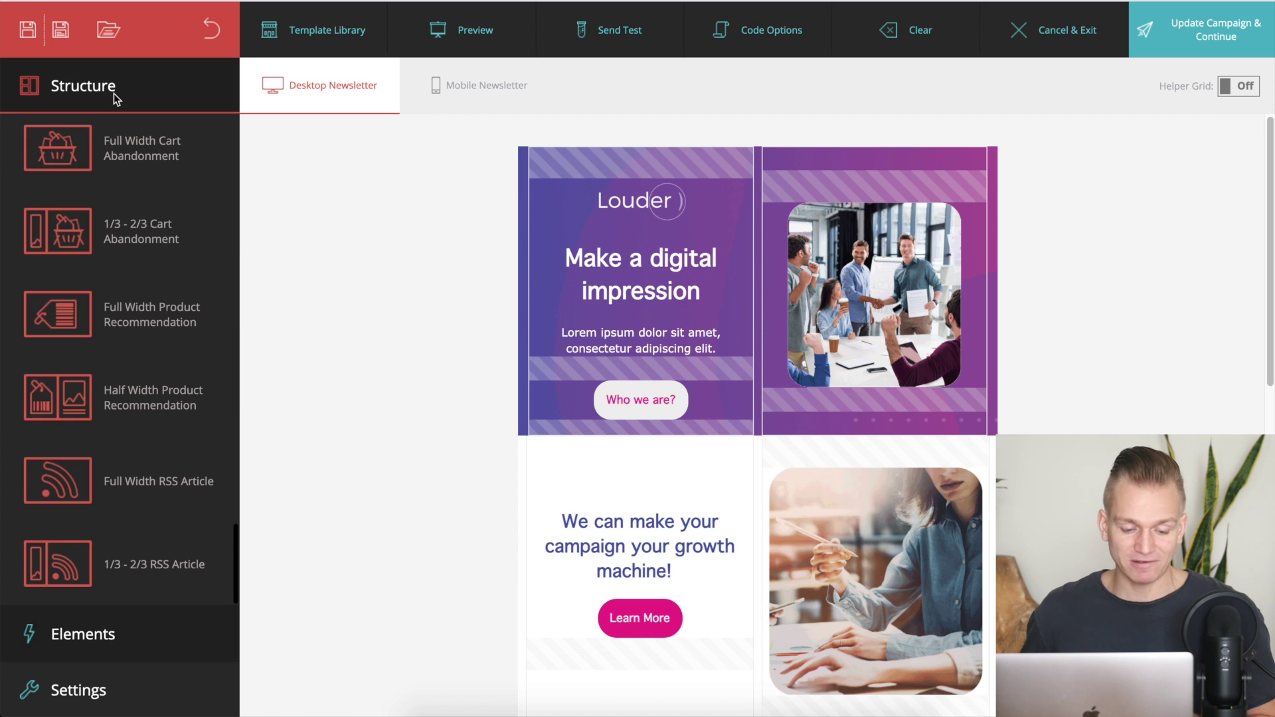
scroll(162, 411, "up", 6)
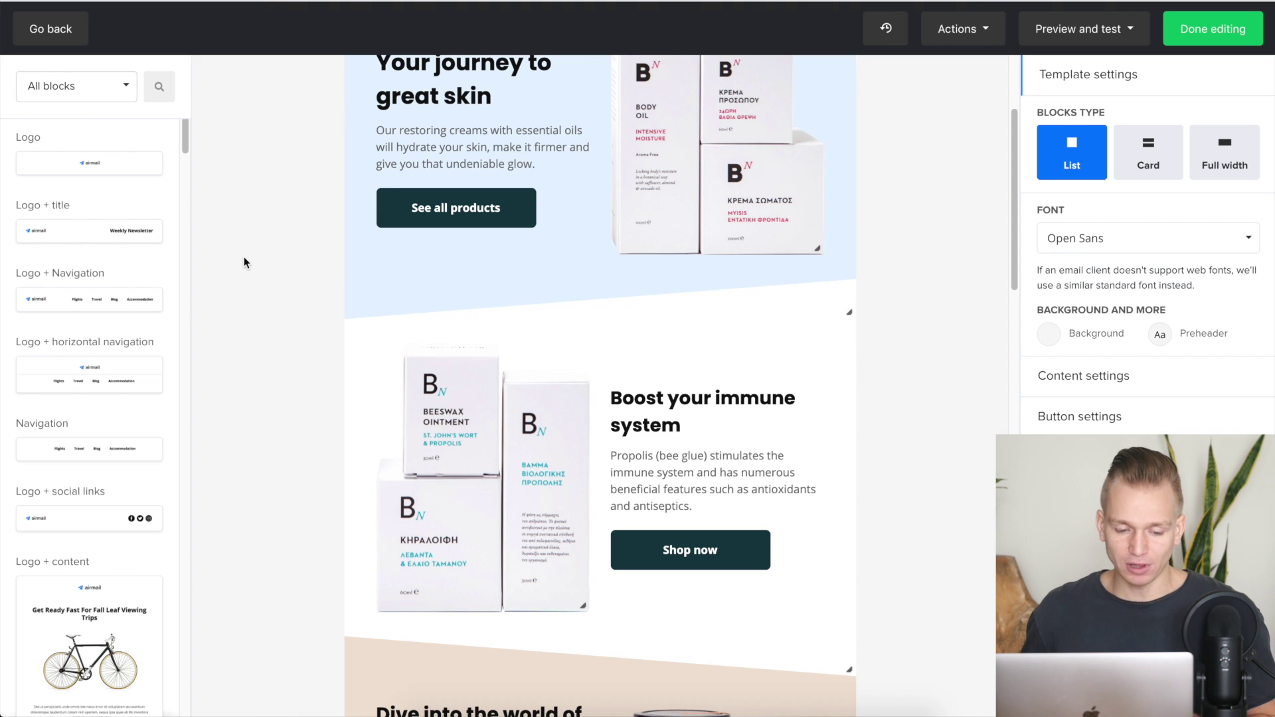
- Switch to MailerLite's email editor and browse the block library from the logo and navigation blocks to the article blocks
scroll(86, 209, "down", 5)
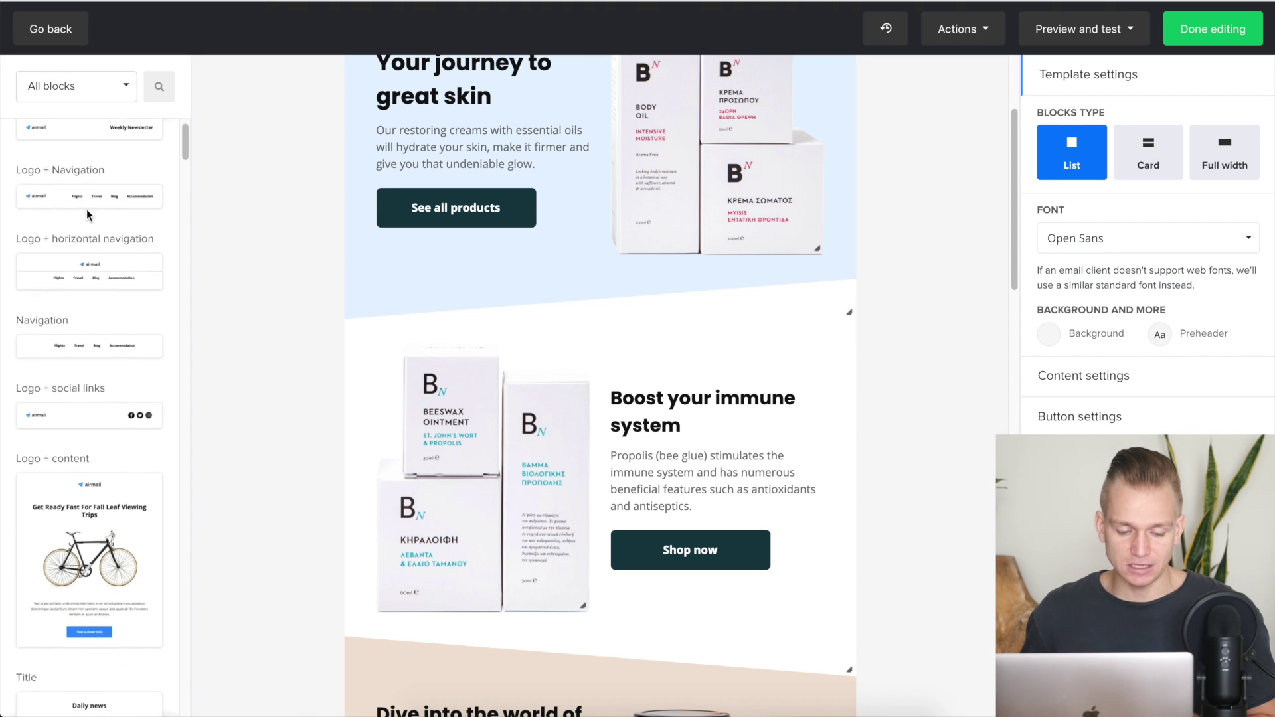
scroll(86, 209, "up", 5)
scroll(87, 209, "down", 4)
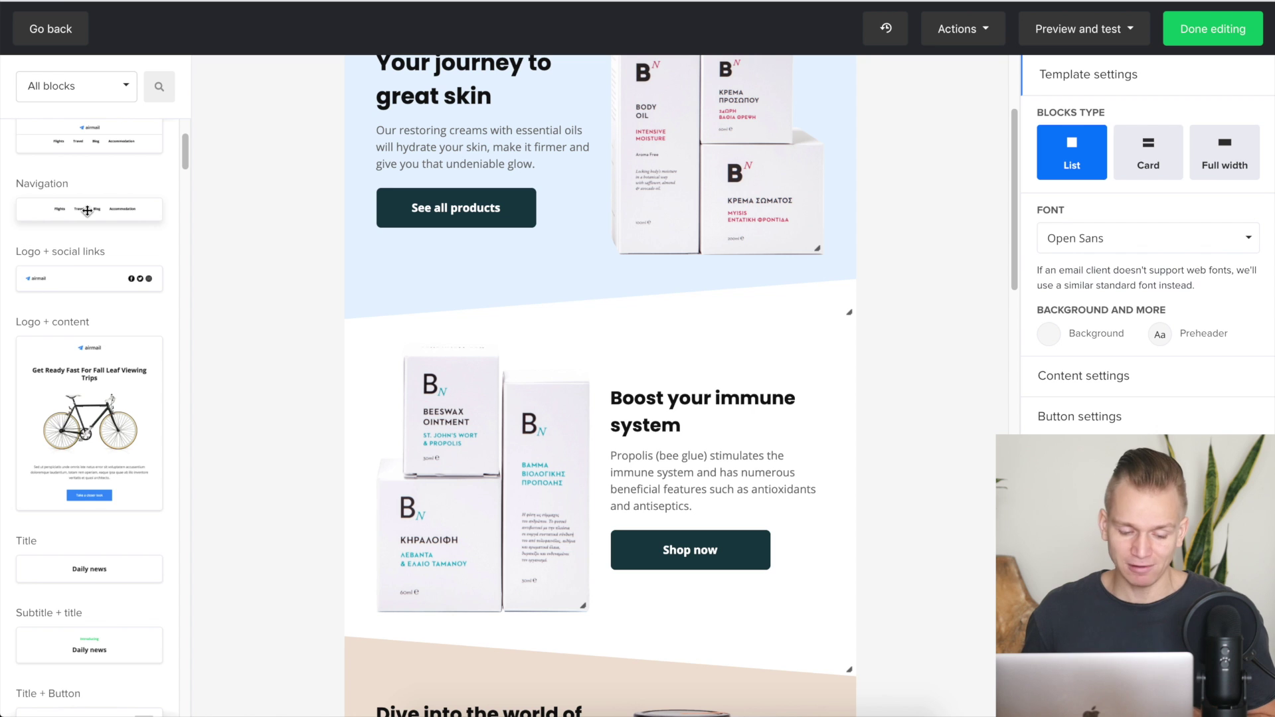
scroll(87, 210, "down", 3)
scroll(87, 210, "down", 6)
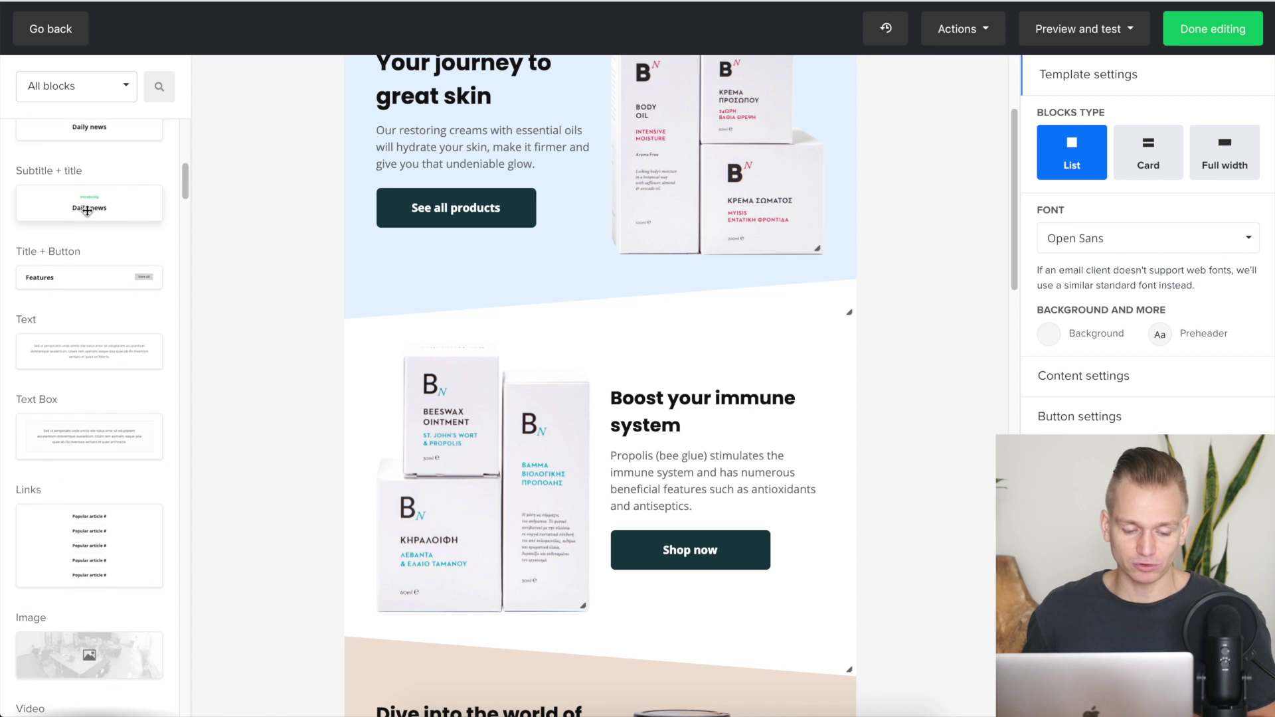
scroll(101, 476, "down", 10)
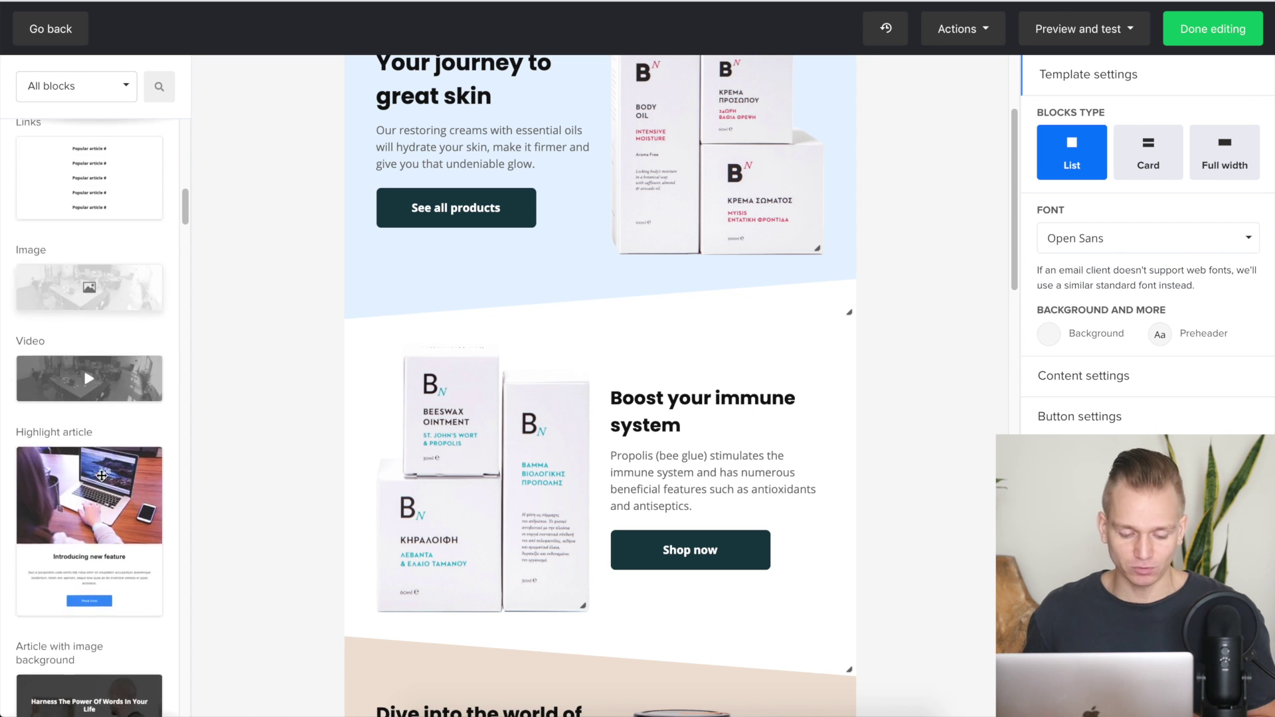
scroll(101, 475, "down", 3)
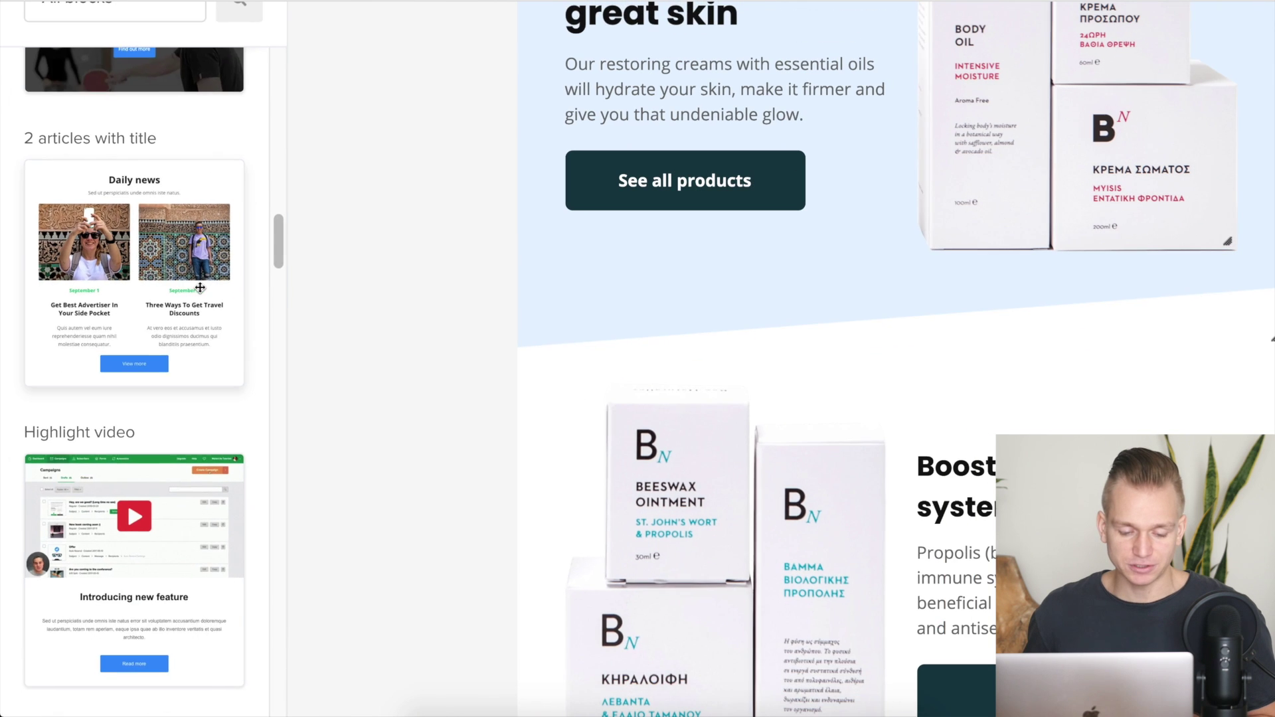
scroll(311, 295, "down", 2)
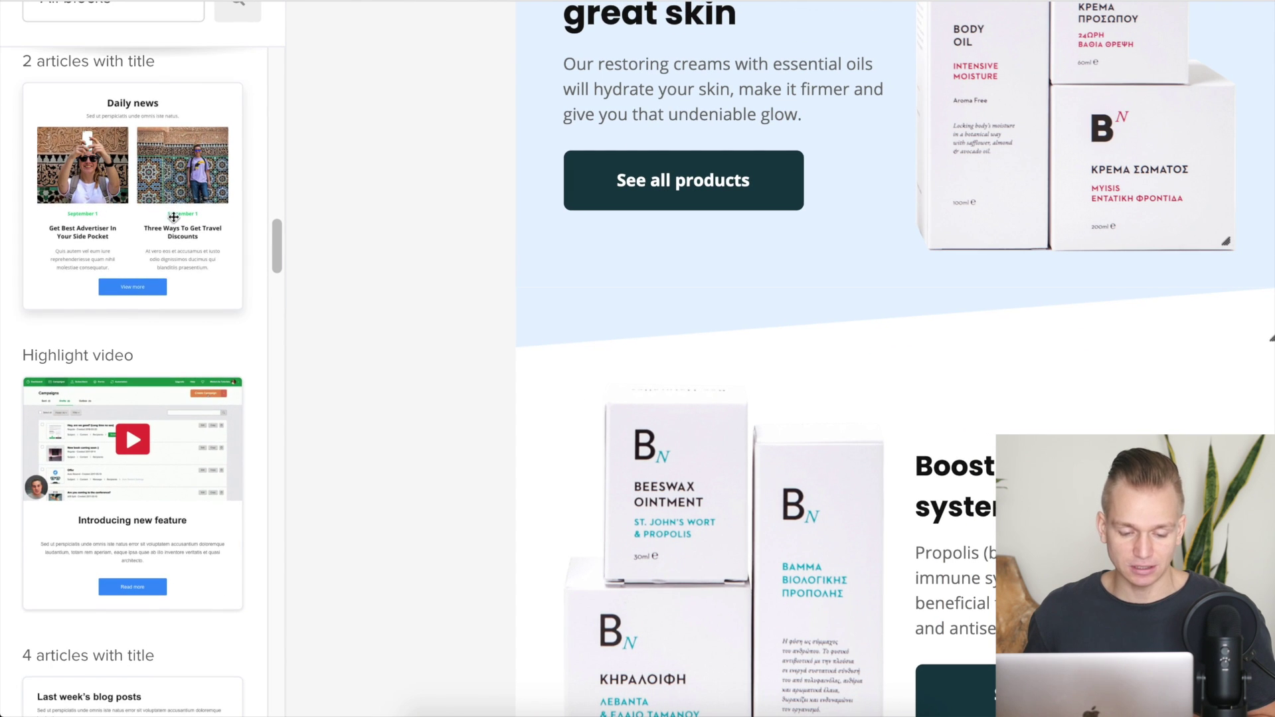
scroll(211, 285, "down", 5)
scroll(211, 285, "down", 5)
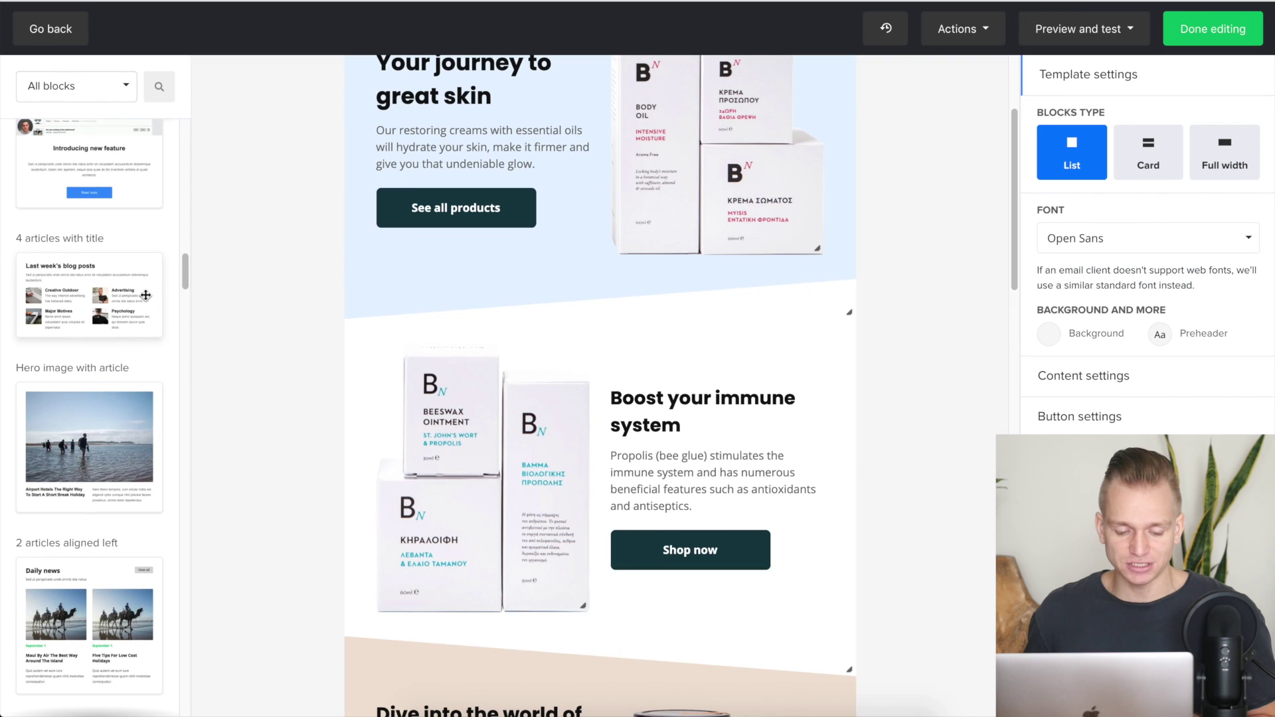
- Browse the rest of the email block library, including the RSS, gallery, button, event, countdown, coupon, signature and social link blocks
scroll(145, 295, "down", 7)
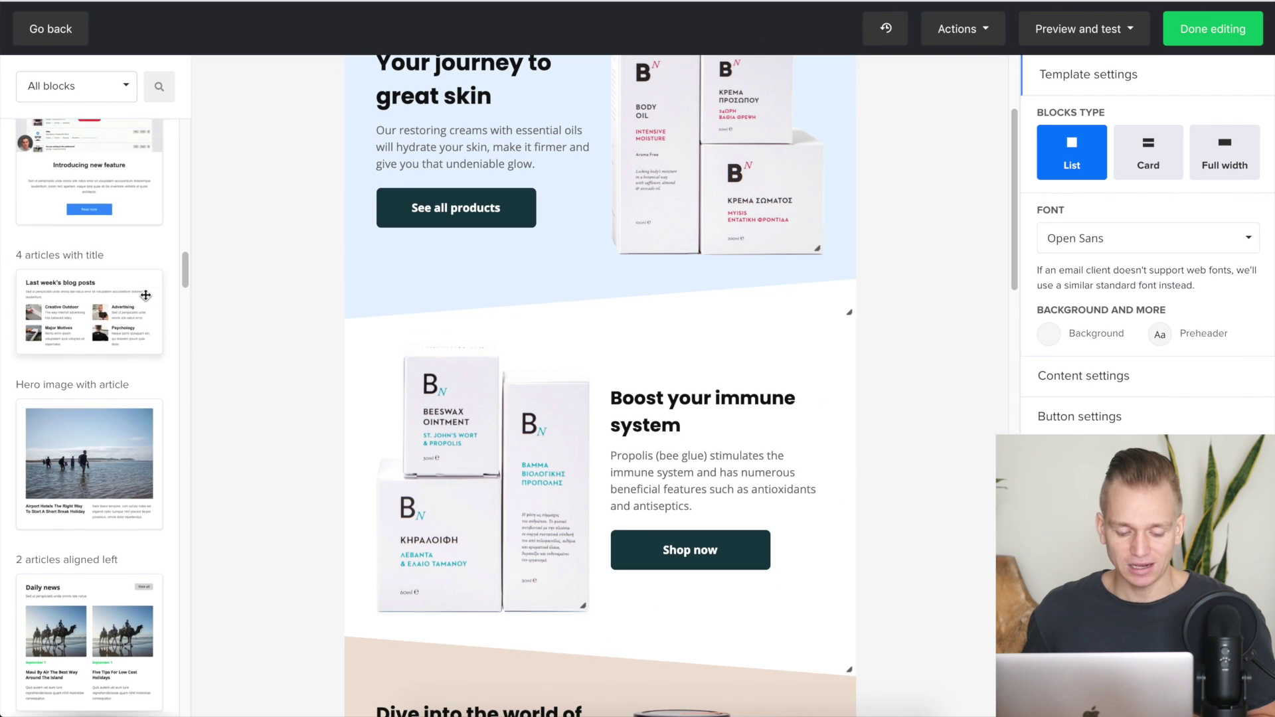
scroll(148, 300, "down", 9)
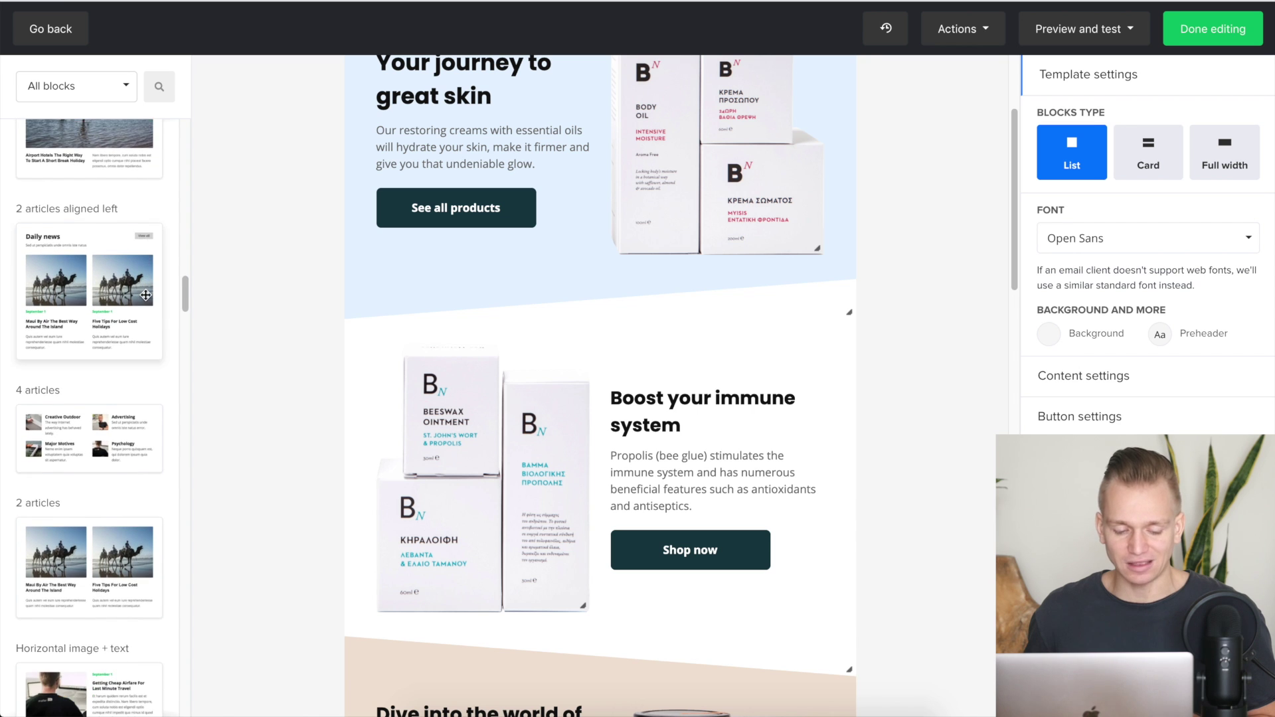
scroll(145, 295, "down", 5)
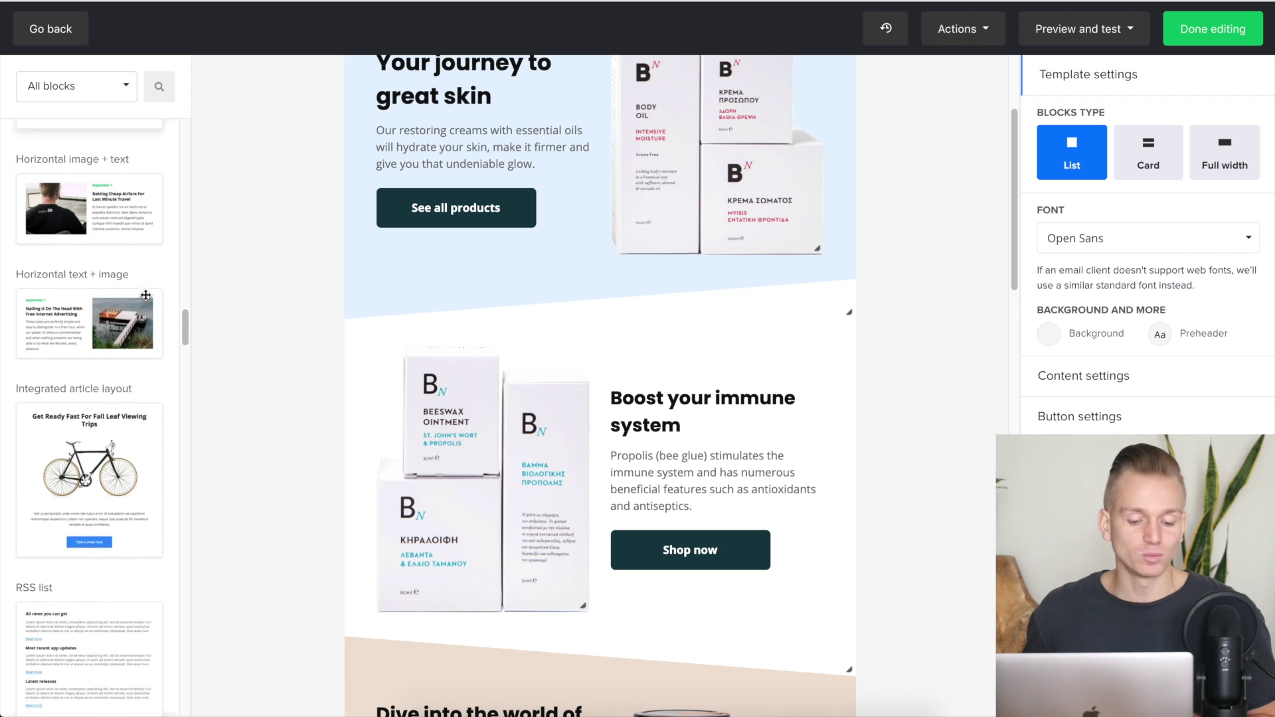
scroll(145, 295, "down", 20)
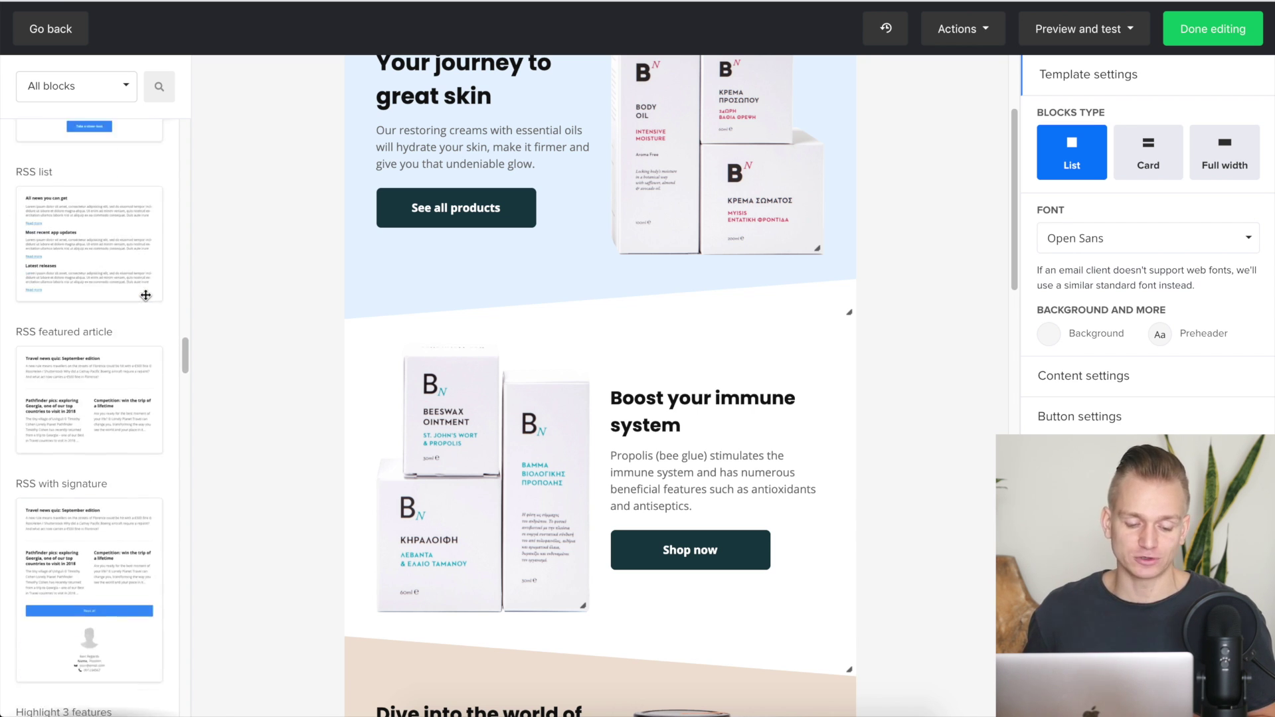
scroll(145, 293, "down", 12)
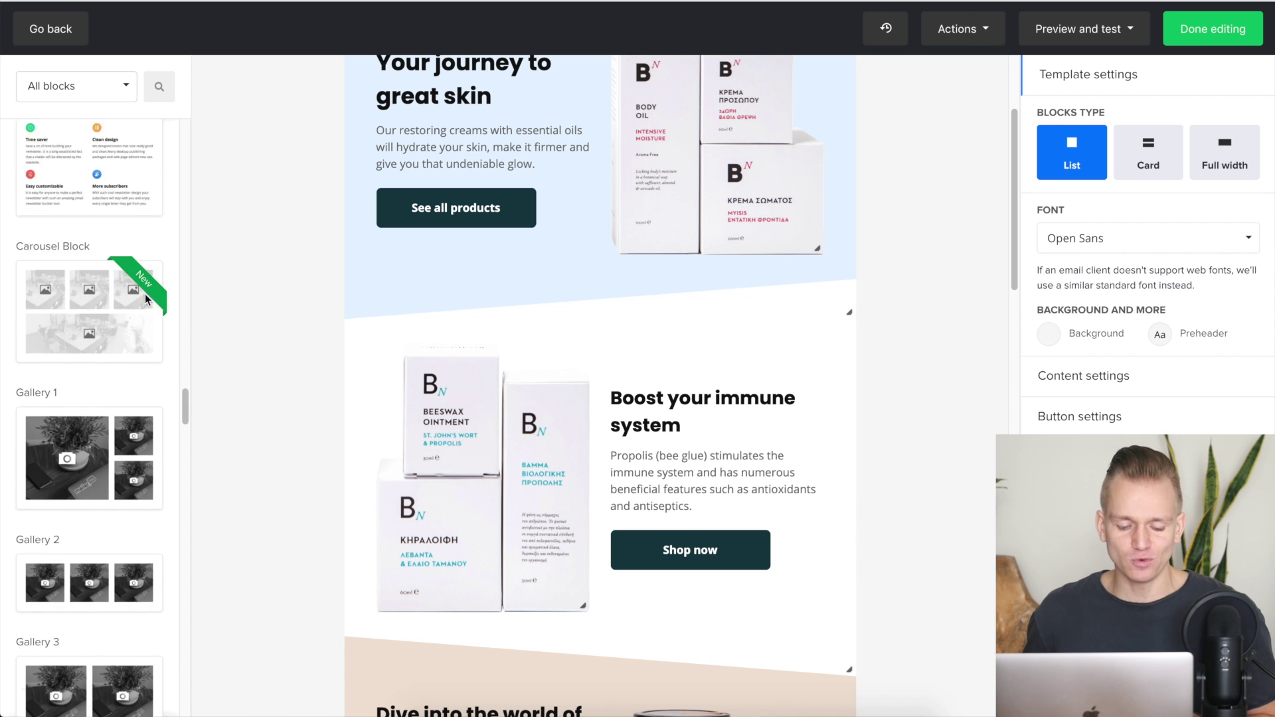
scroll(145, 294, "down", 20)
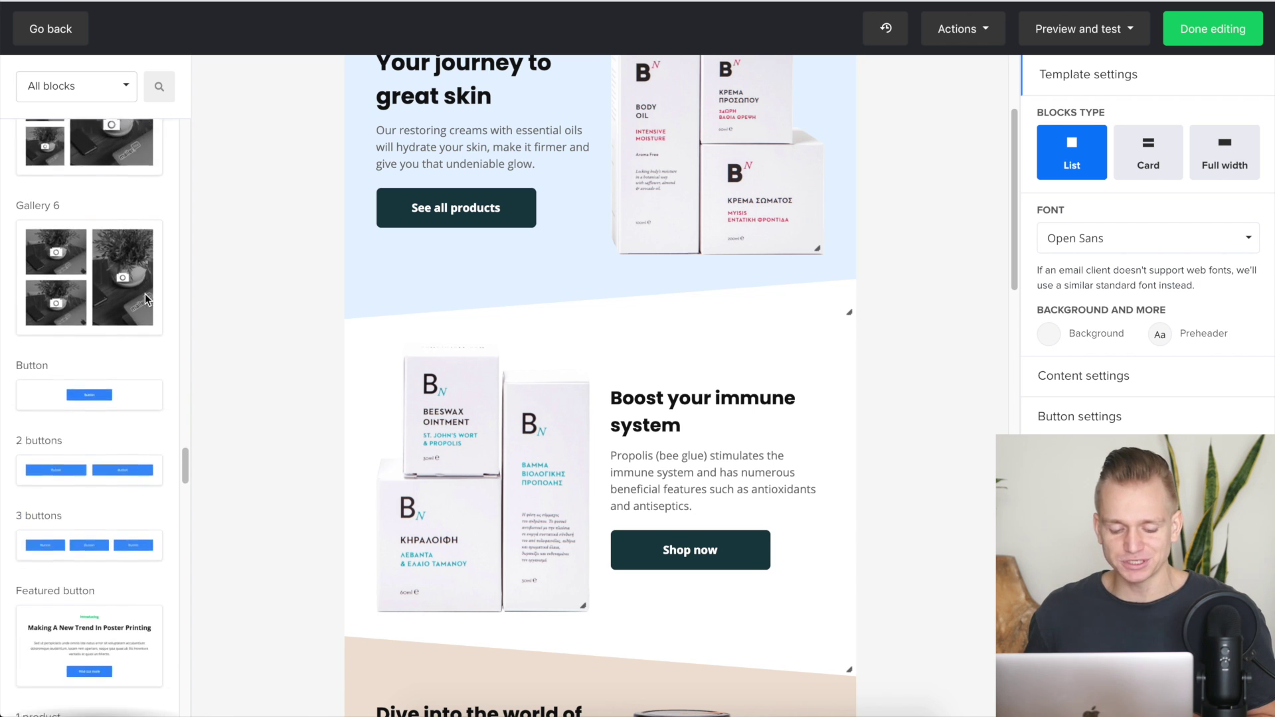
scroll(145, 295, "down", 20)
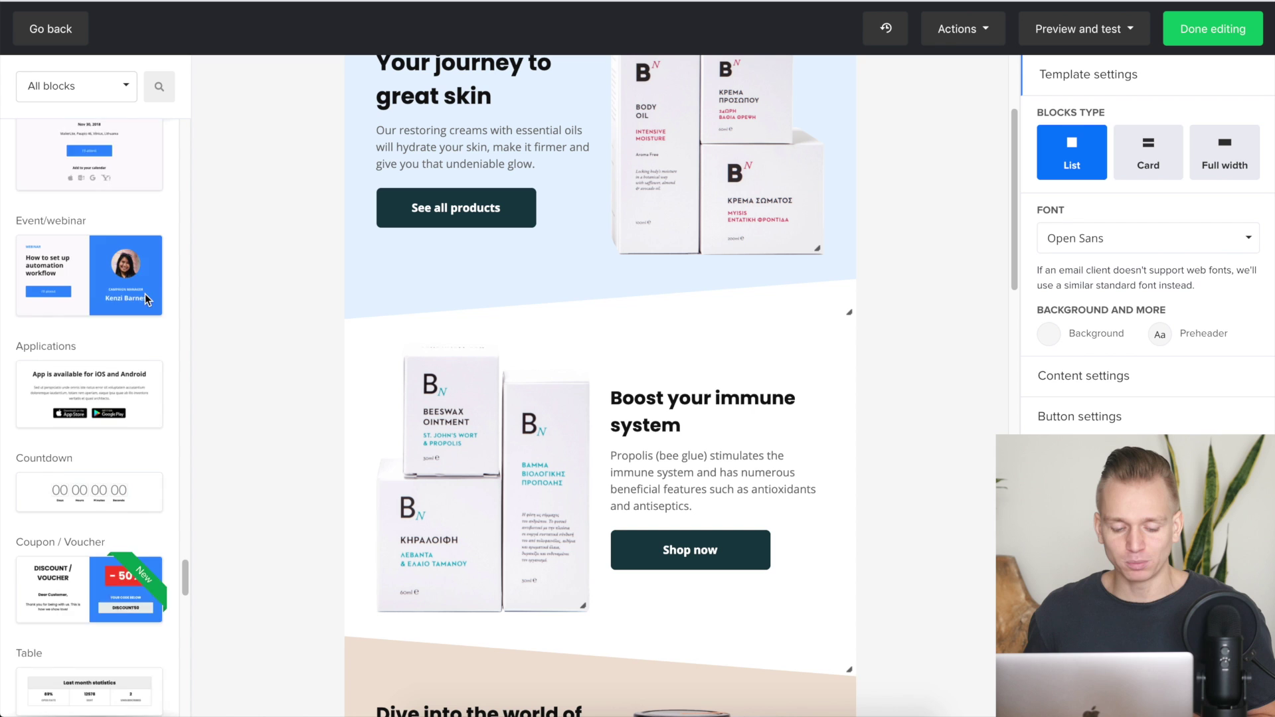
scroll(144, 300, "down", 2)
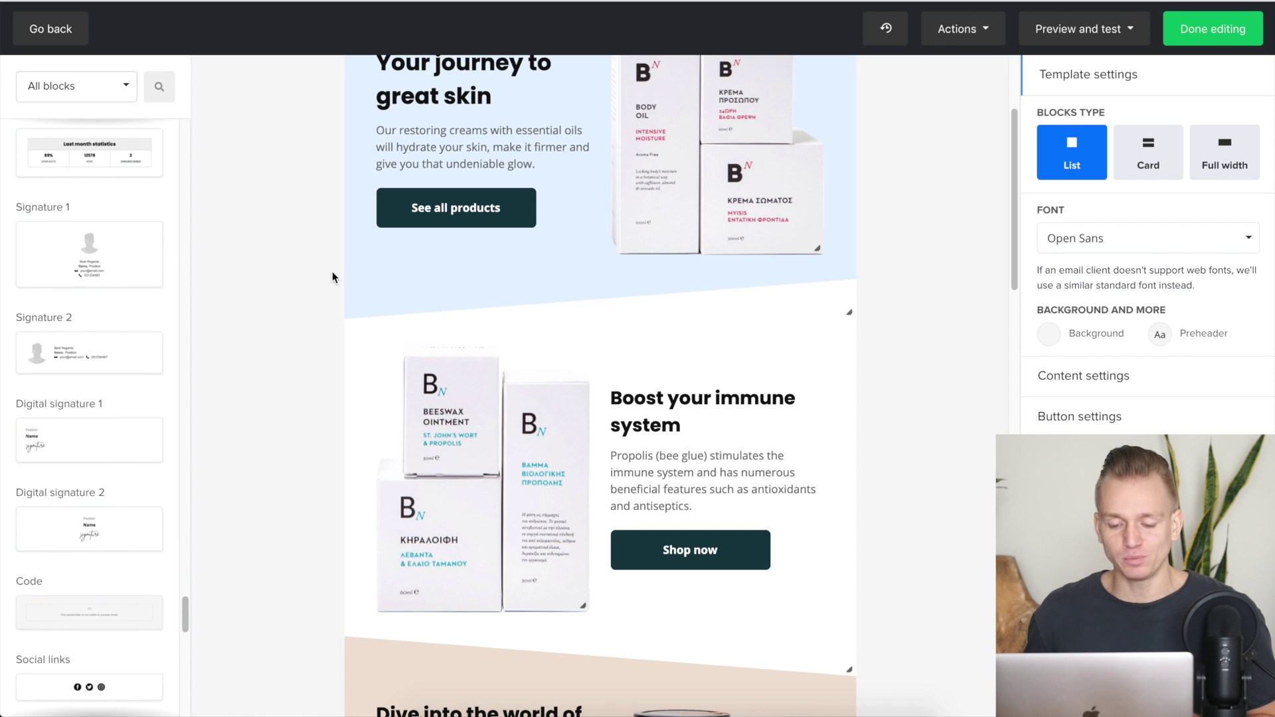
scroll(332, 272, "up", 2)
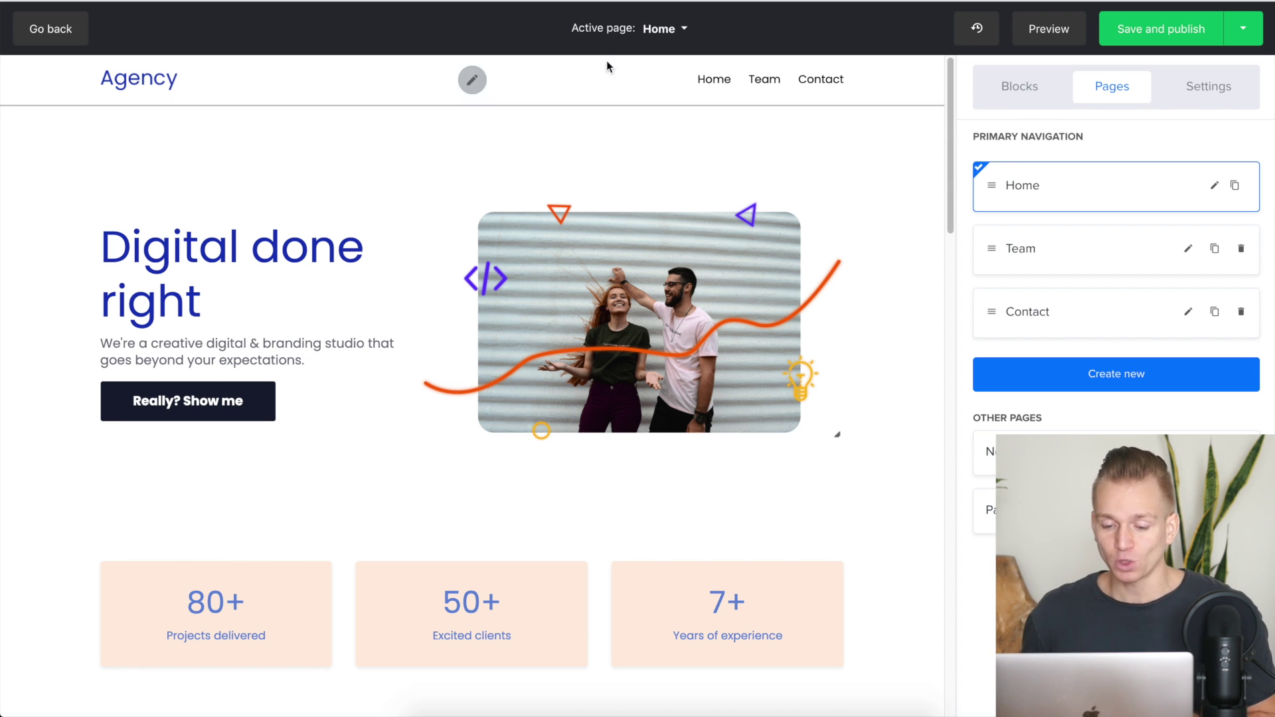
- Switch to MailerLite's website builder and view the list of site pages and the Header block's content settings
left_click(675, 37)
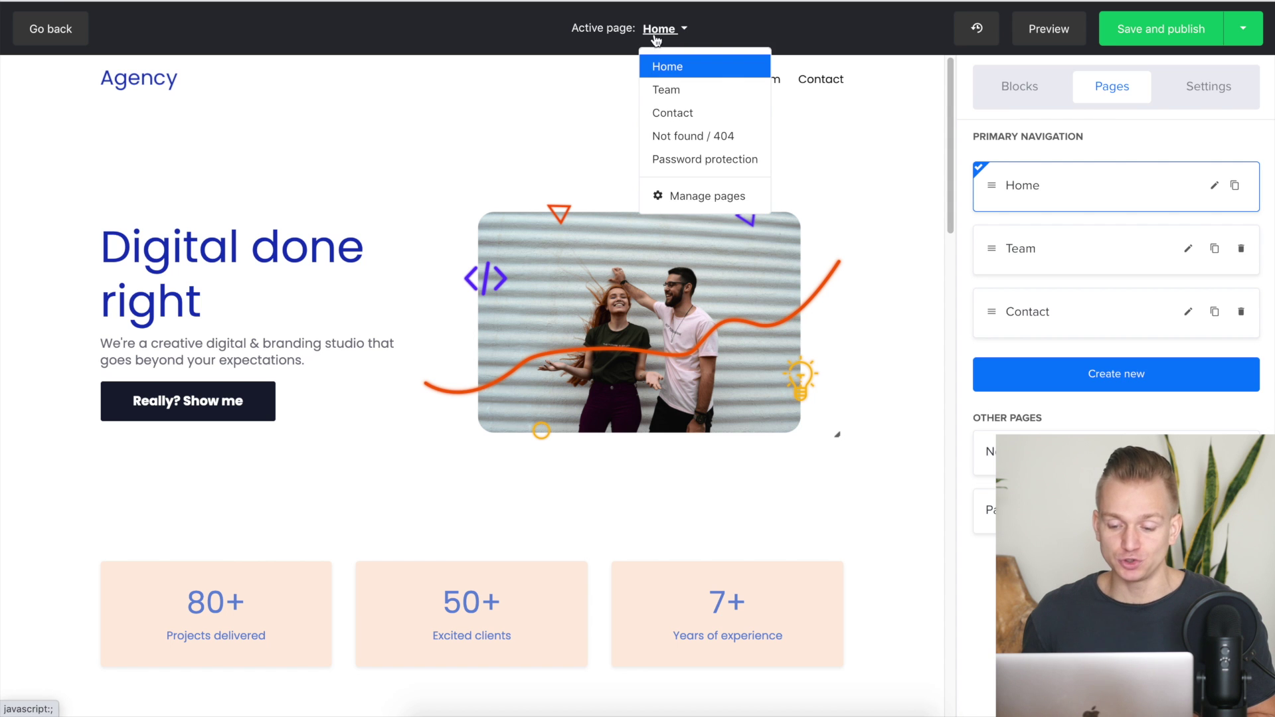
left_click(538, 99)
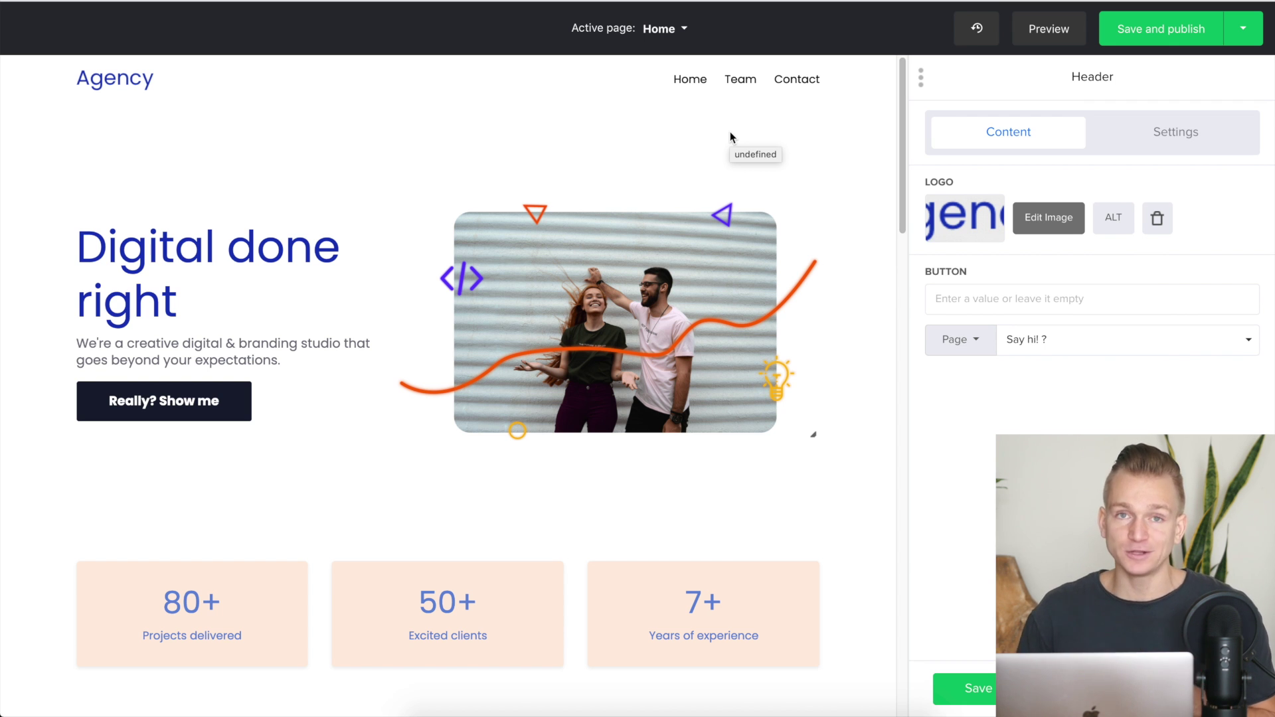
left_click(863, 163)
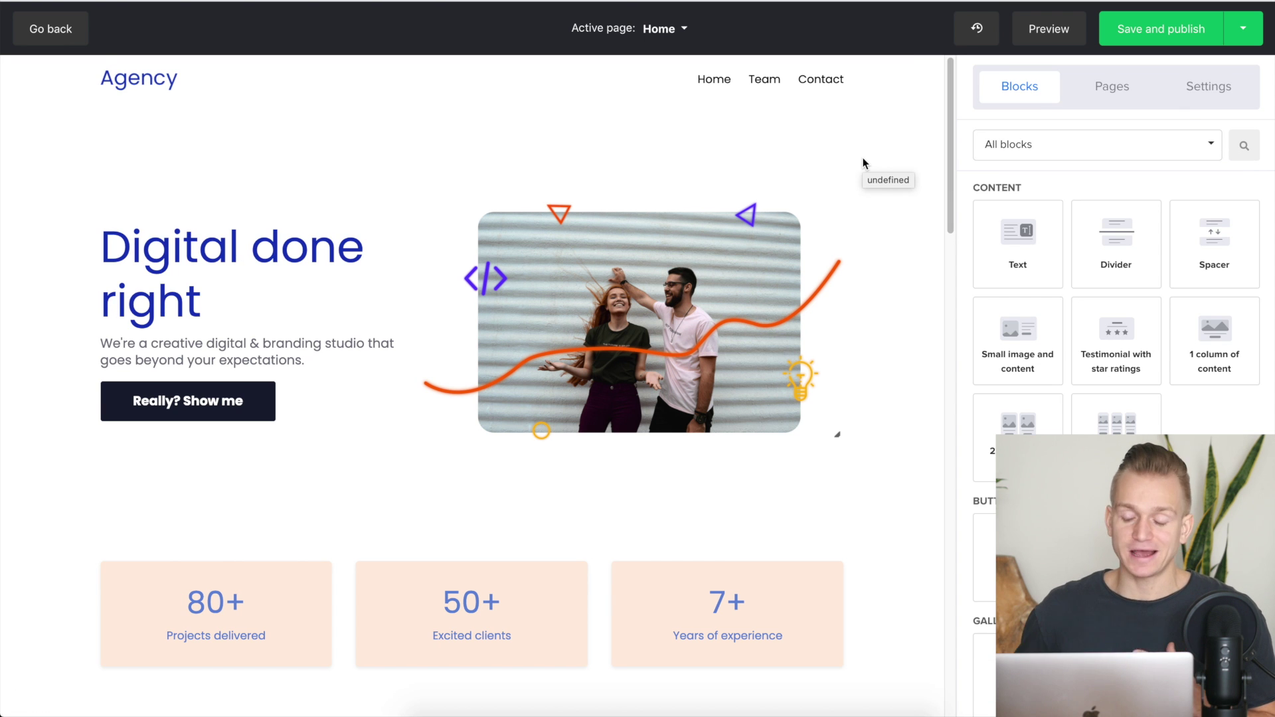
- Review the Agency site's Home page from the hero section down to the newsletter signup section and back
scroll(863, 163, "down", 9)
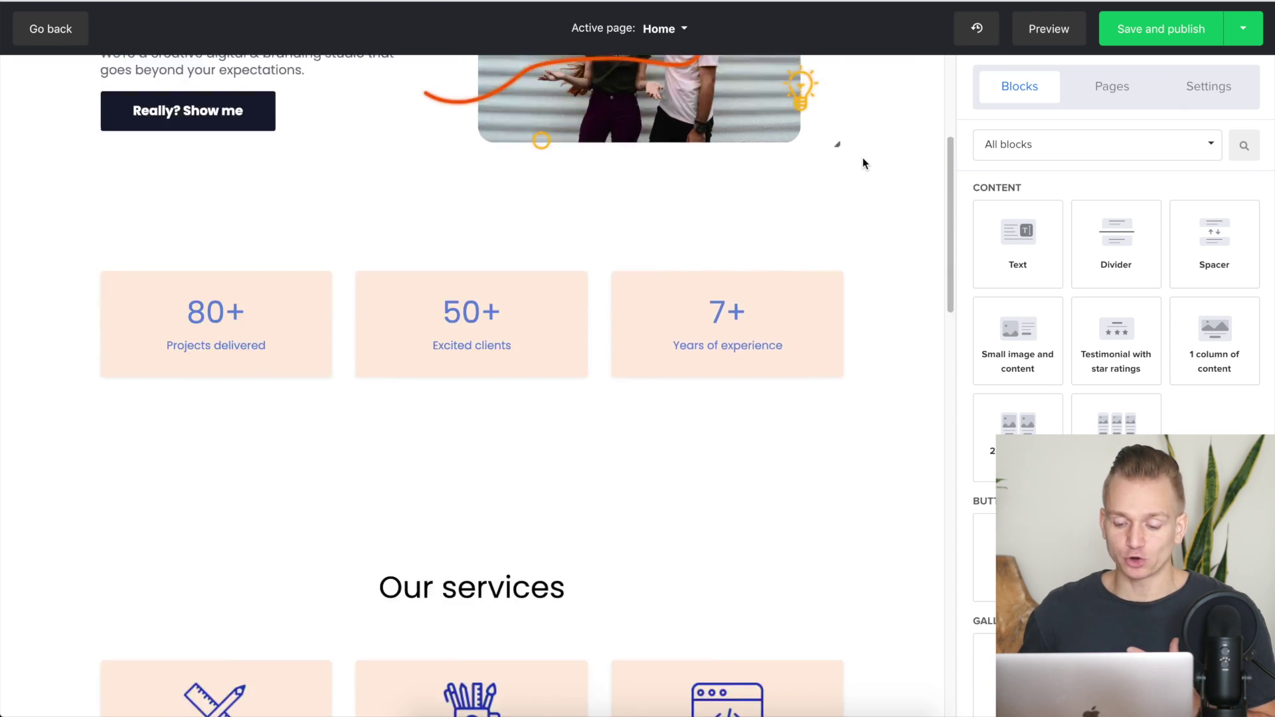
scroll(863, 163, "down", 13)
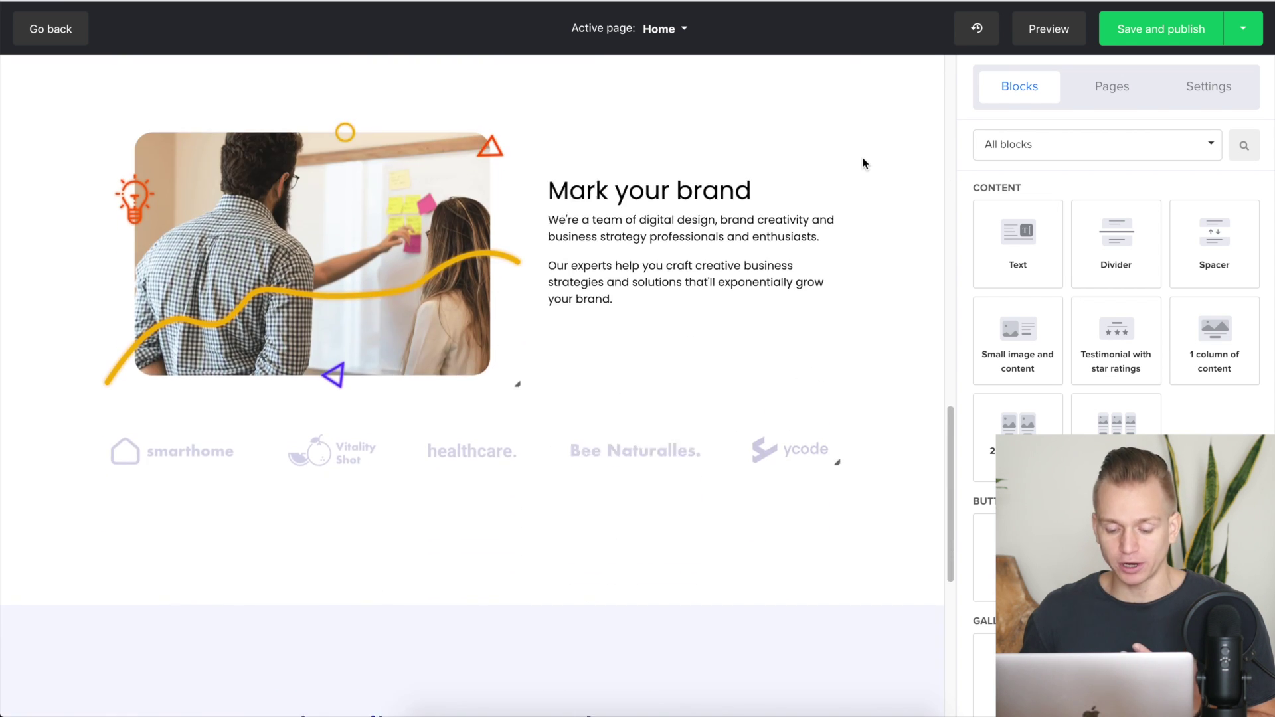
scroll(863, 163, "down", 4)
scroll(862, 164, "up", 10)
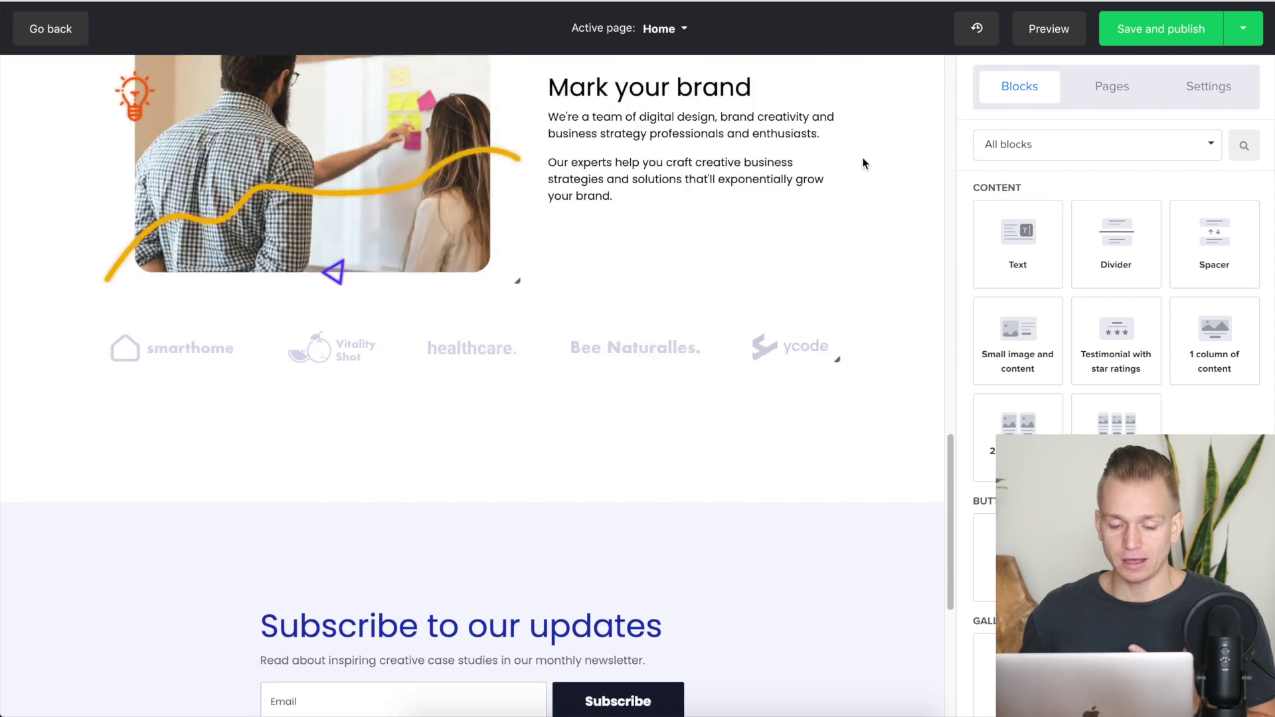
scroll(863, 163, "up", 16)
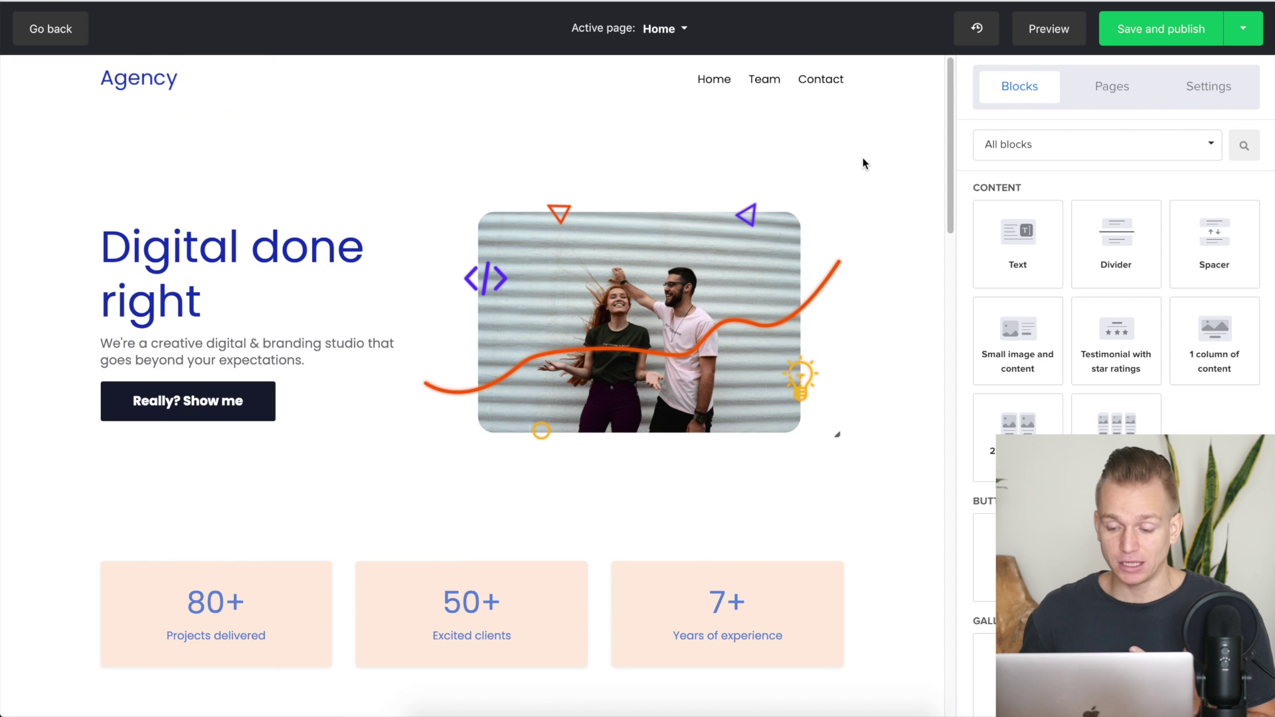
scroll(863, 163, "down", 2)
scroll(863, 163, "down", 1)
scroll(863, 160, "down", 3)
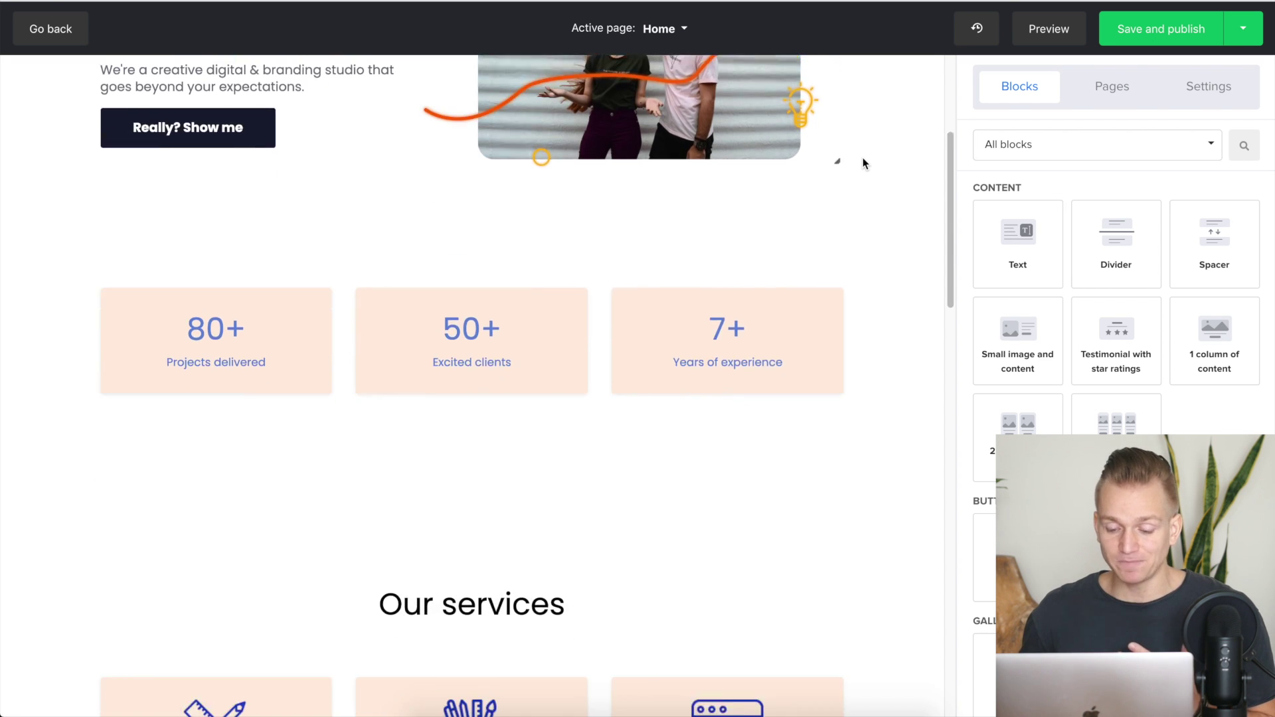
scroll(863, 159, "up", 5)
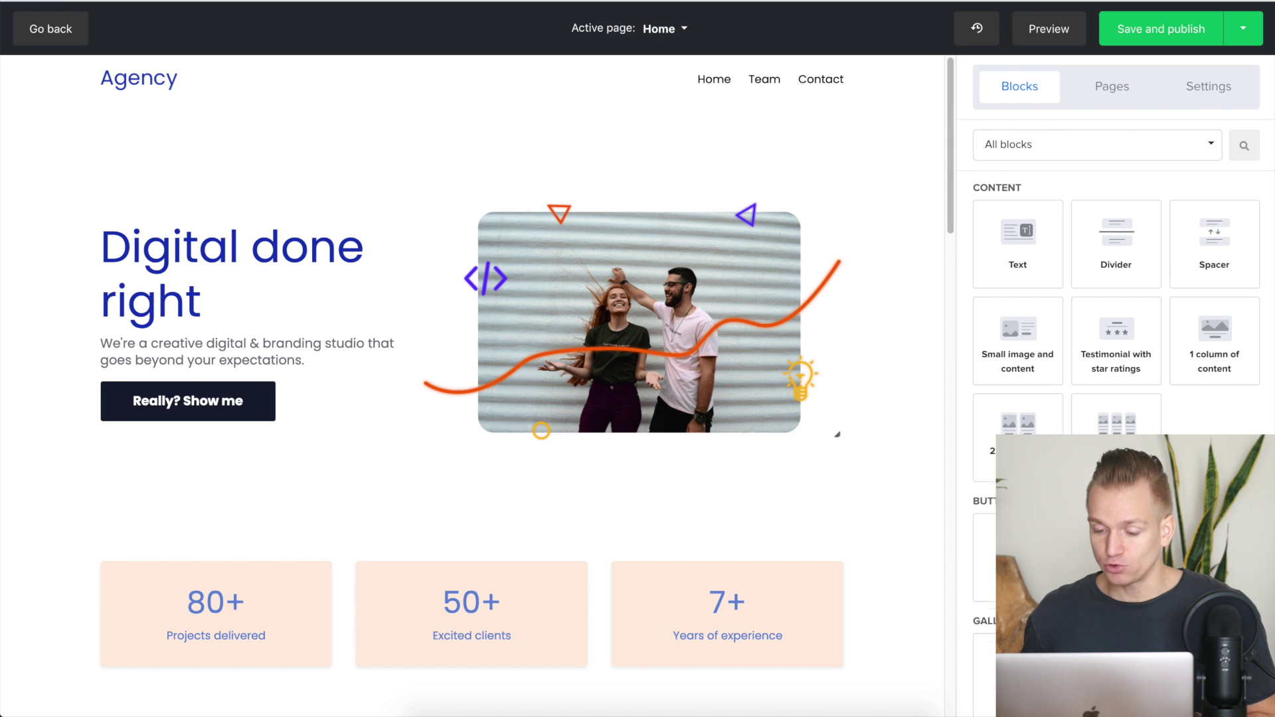
- Browse the website builder's block library from content, gallery and form blocks through special blocks to HTML code, then return to the hero section
scroll(1070, 372, "down", 8)
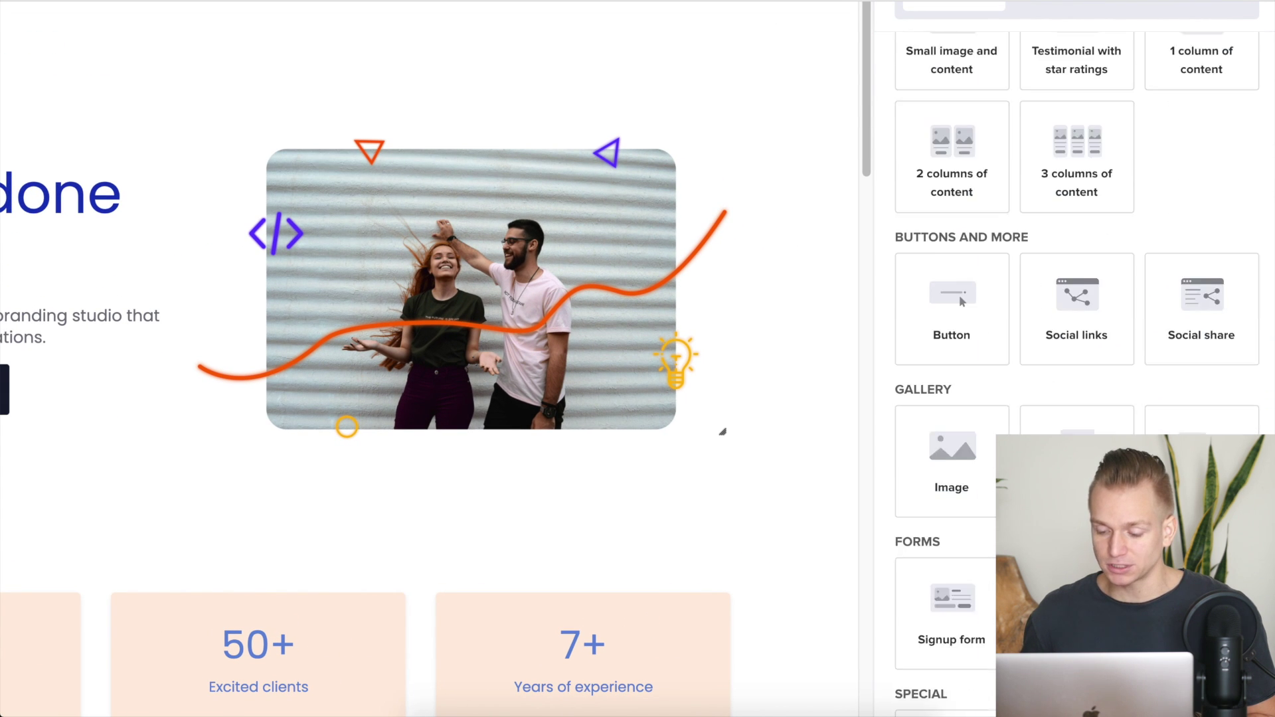
scroll(1076, 372, "down", 3)
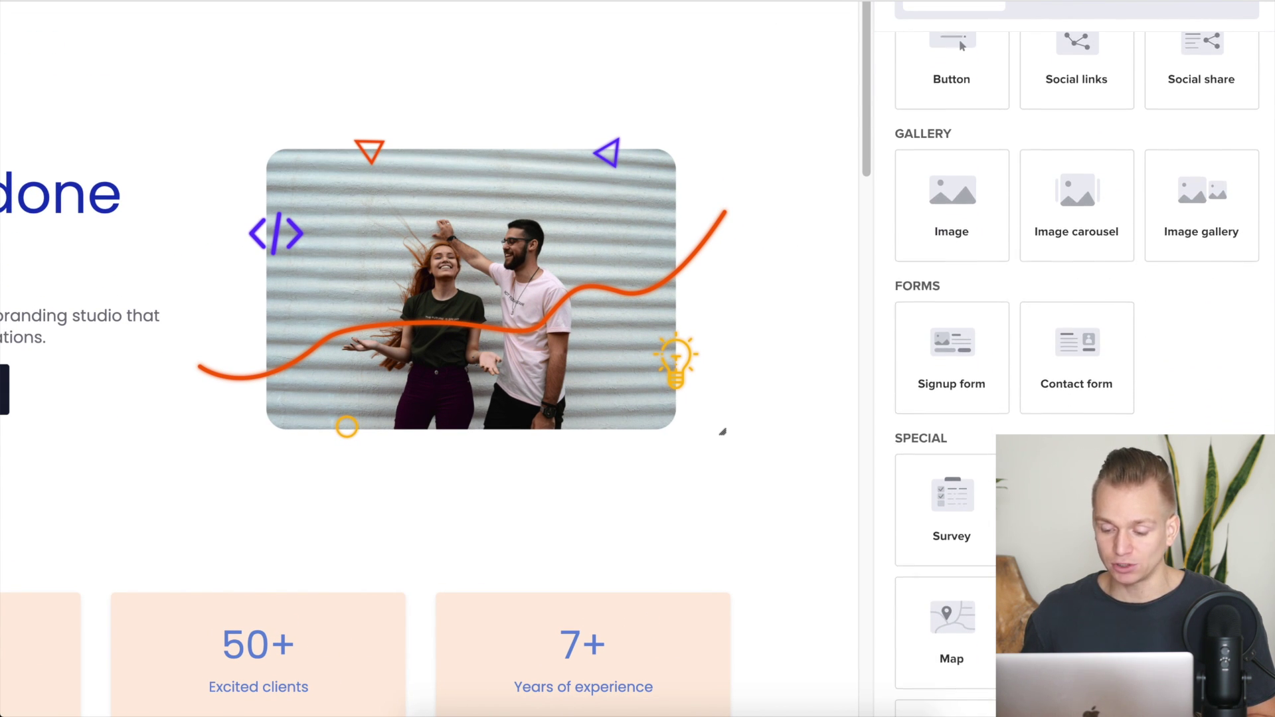
scroll(1186, 405, "down", 2)
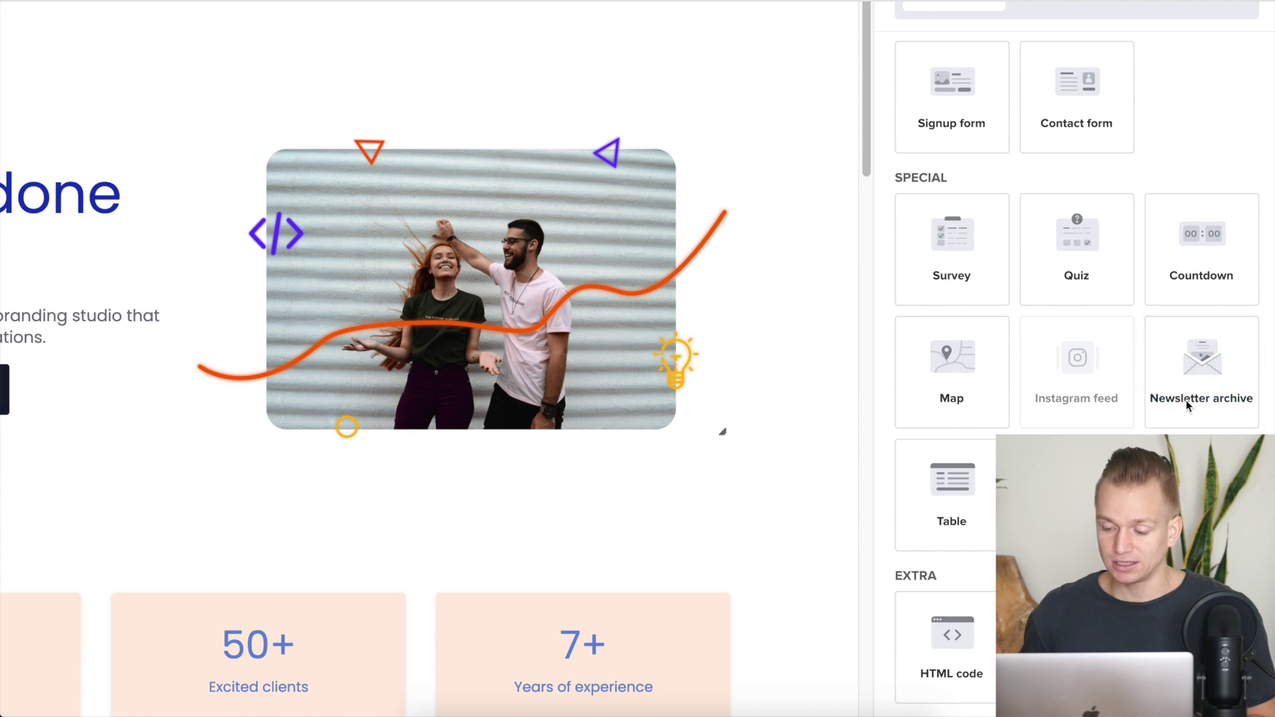
scroll(1076, 319, "down", 1)
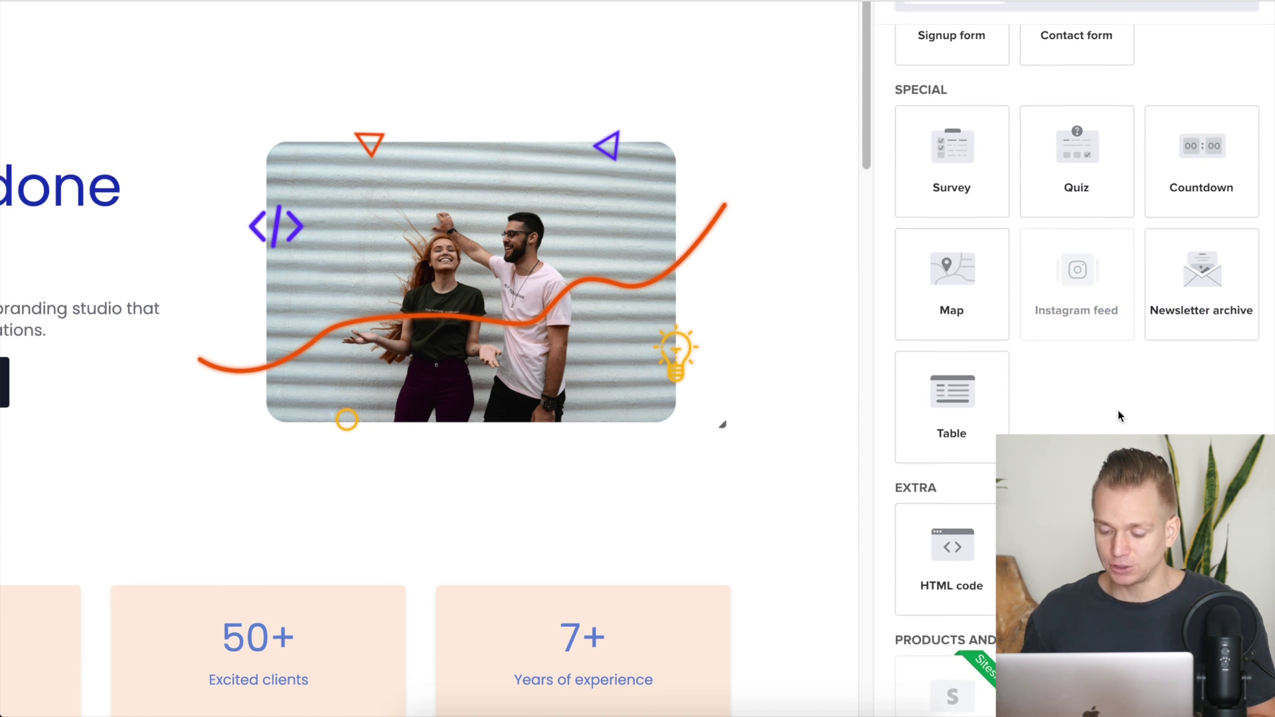
scroll(1120, 416, "down", 1)
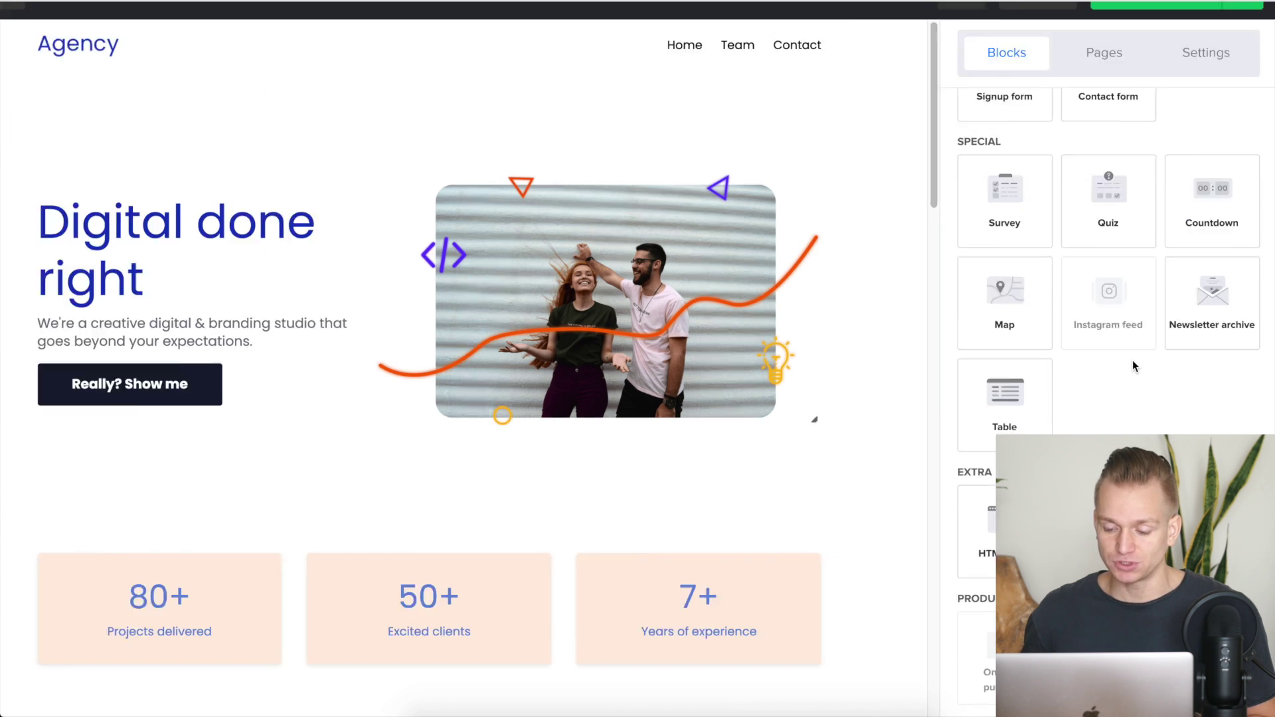
scroll(1133, 362, "up", 10)
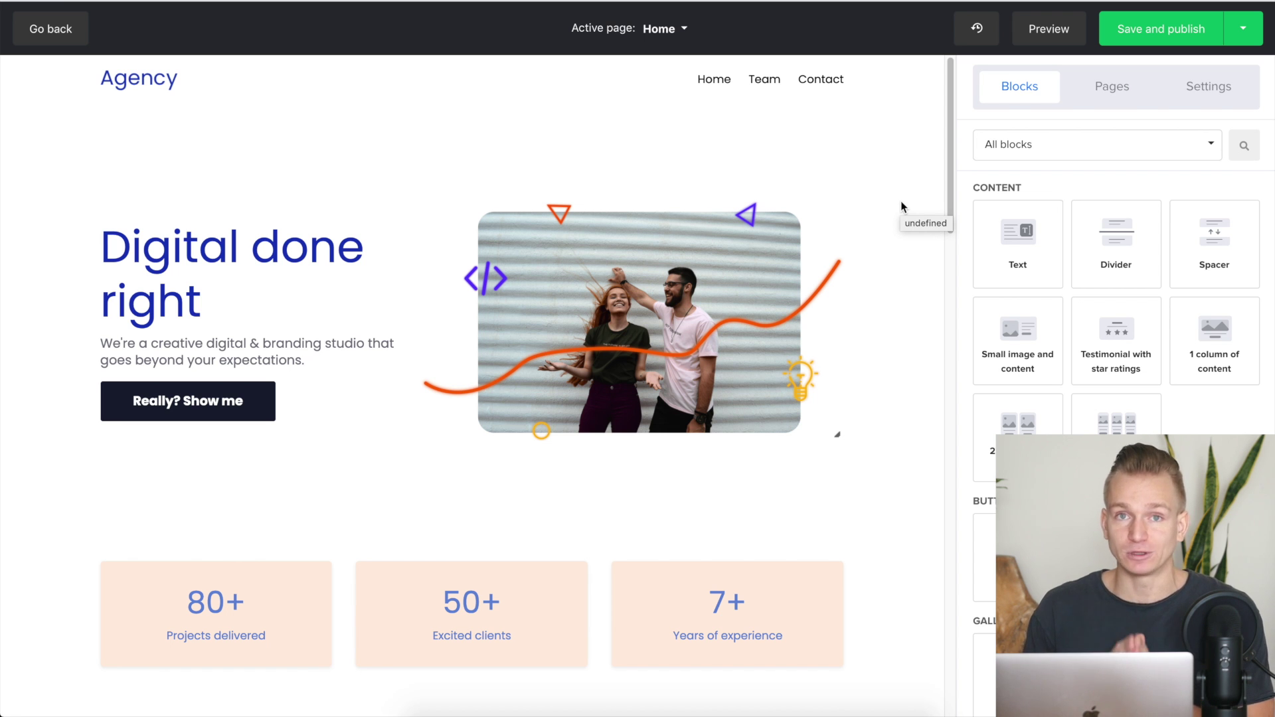
scroll(791, 276, "down", 2)
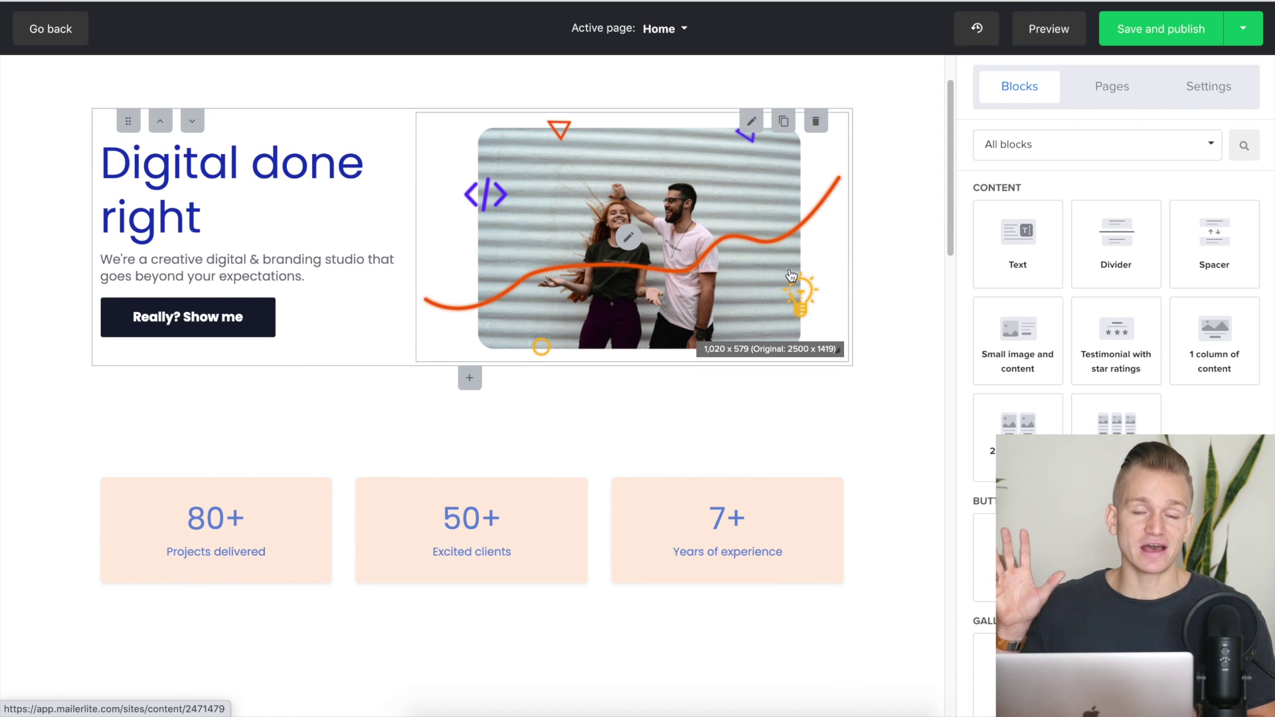
scroll(791, 276, "up", 2)
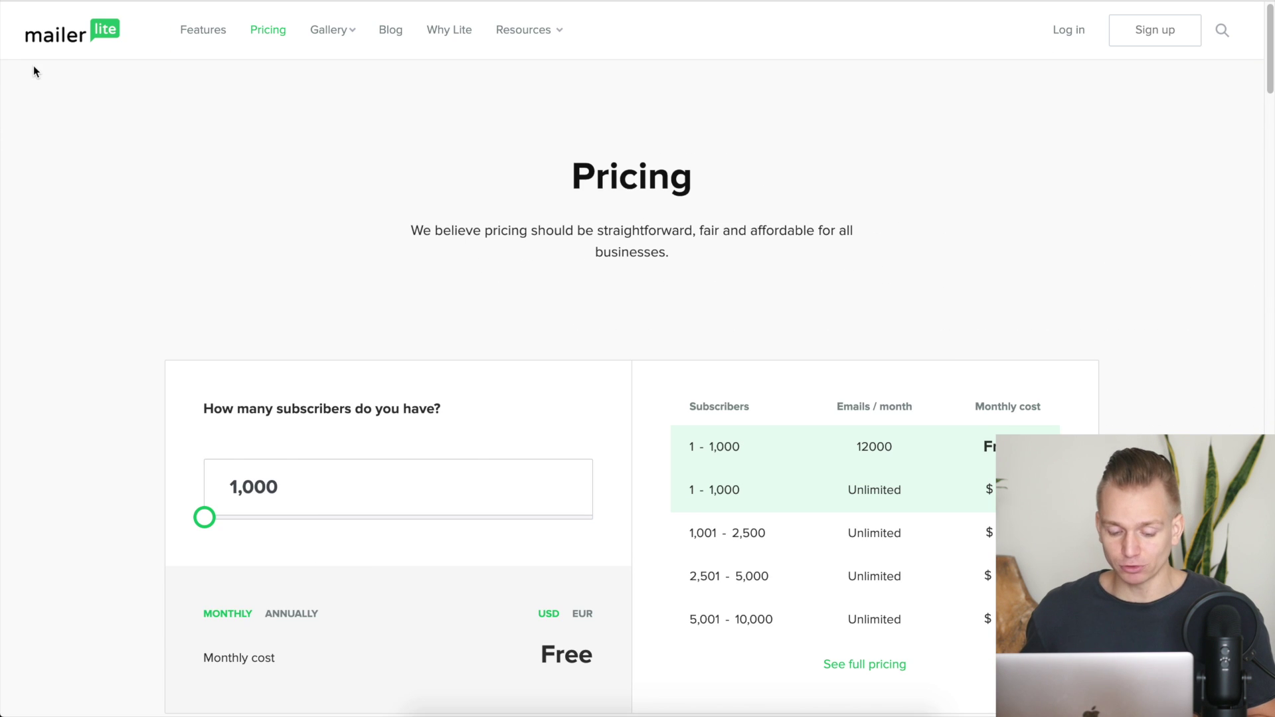
- Switch to MailerLite's pricing page and review the monthly cost for each subscriber tier
scroll(456, 218, "down", 5)
scroll(461, 279, "up", 3)
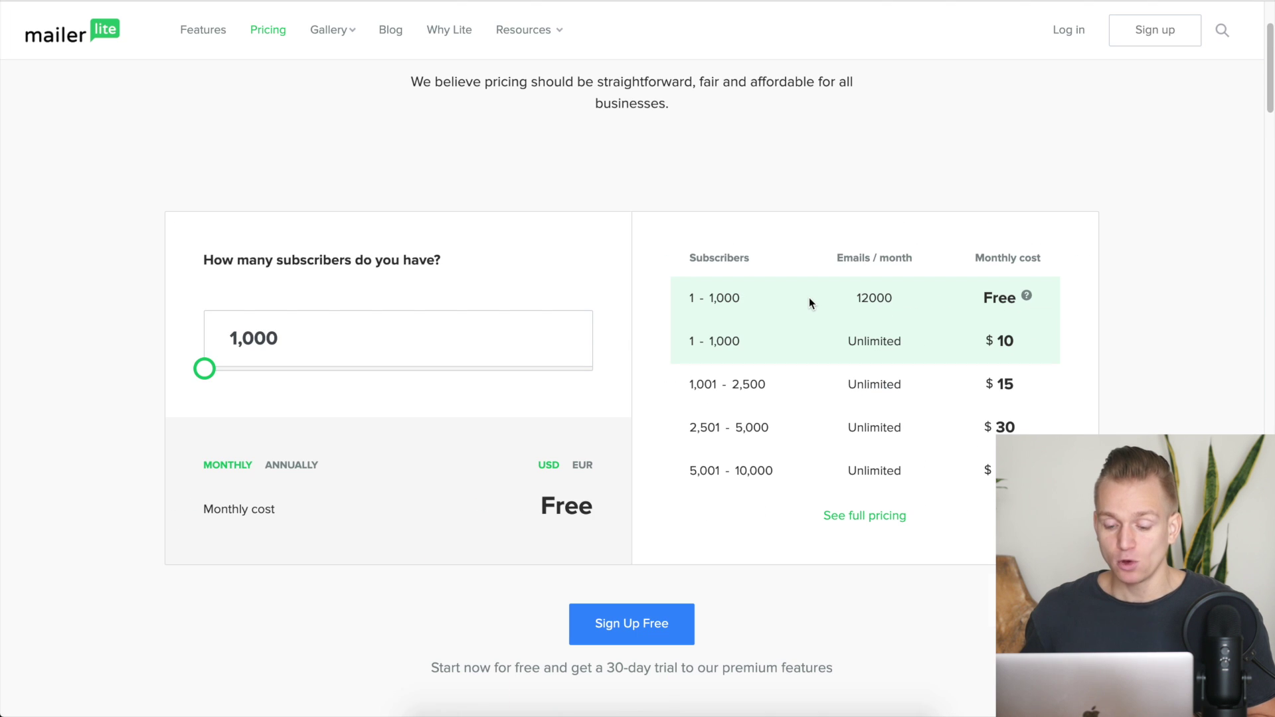
scroll(1082, 394, "down", 10)
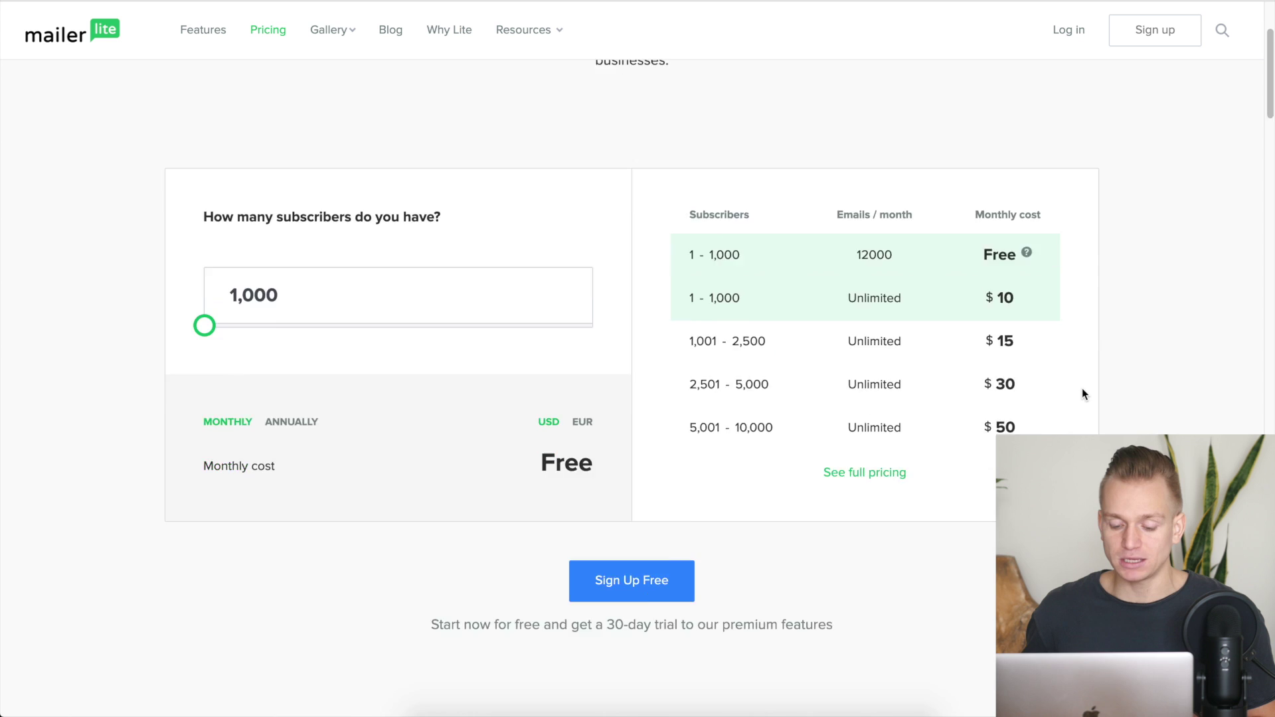
- Compare the Premium and Free plans' support, email campaign and subscriber growth features in MailerLite's plan comparison
scroll(1082, 394, "down", 3)
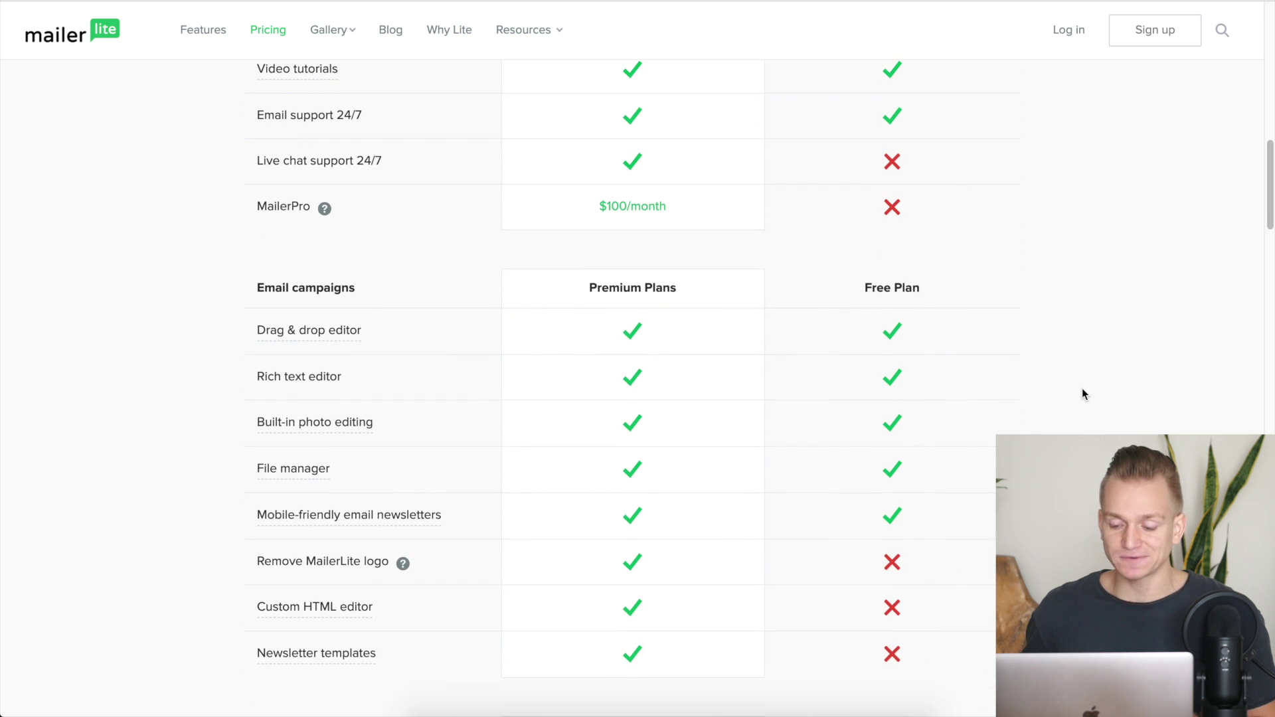
scroll(1082, 394, "down", 5)
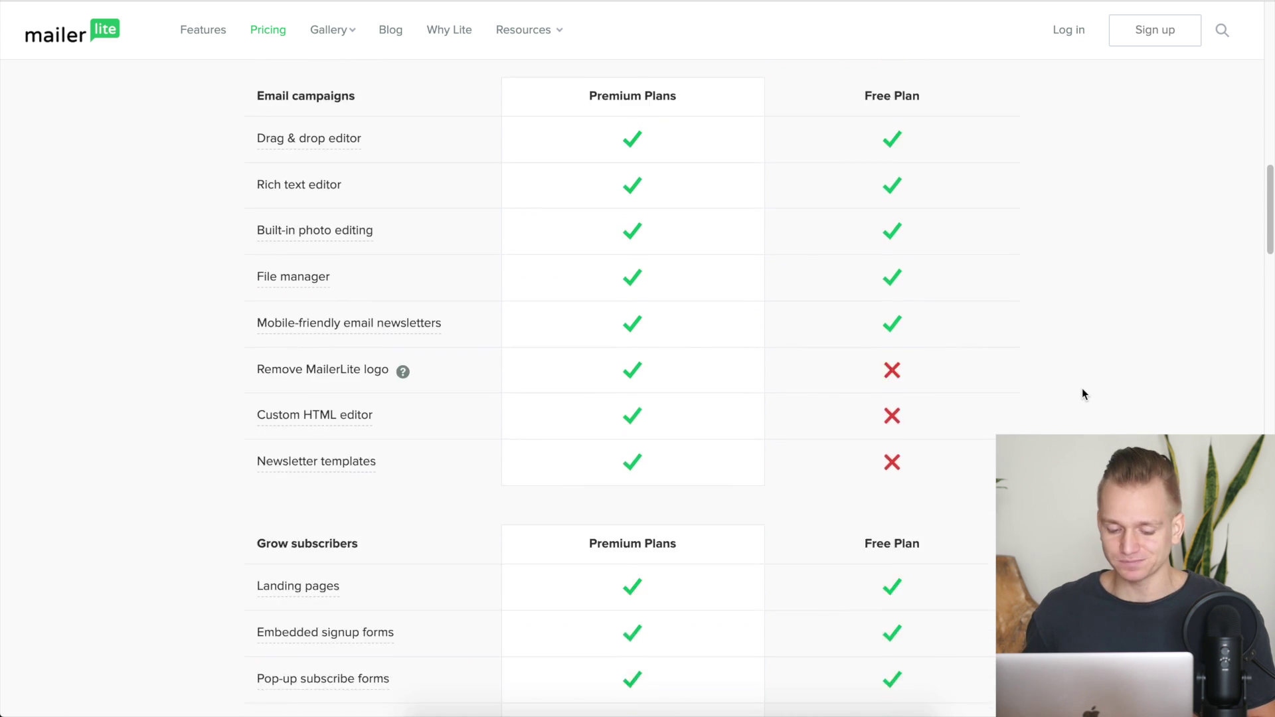
scroll(1082, 390, "down", 3)
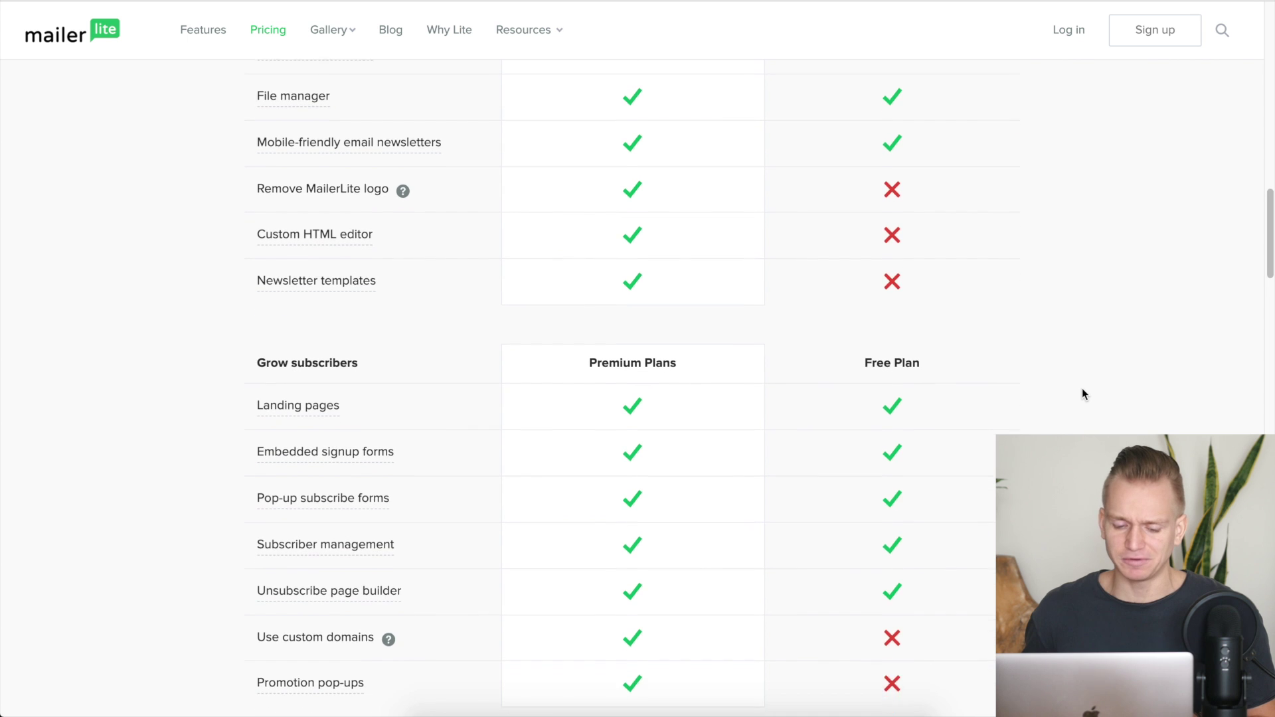
scroll(473, 159, "up", 2)
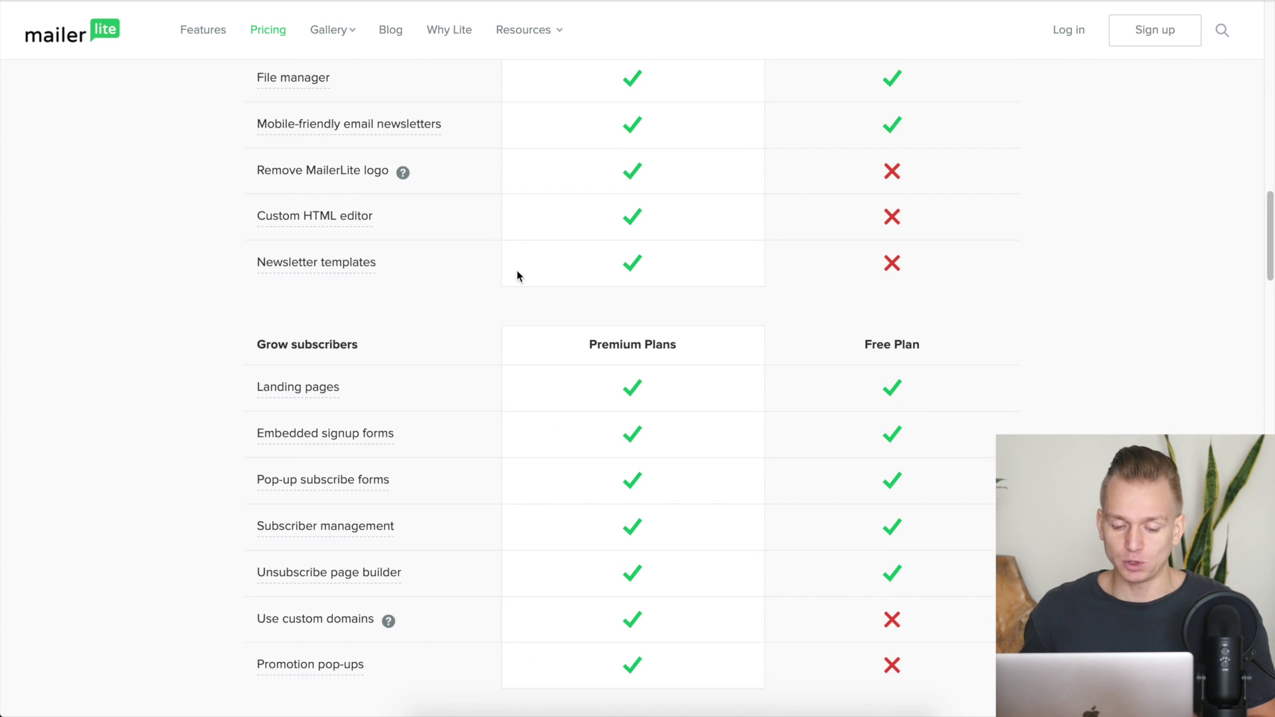
scroll(544, 301, "down", 2)
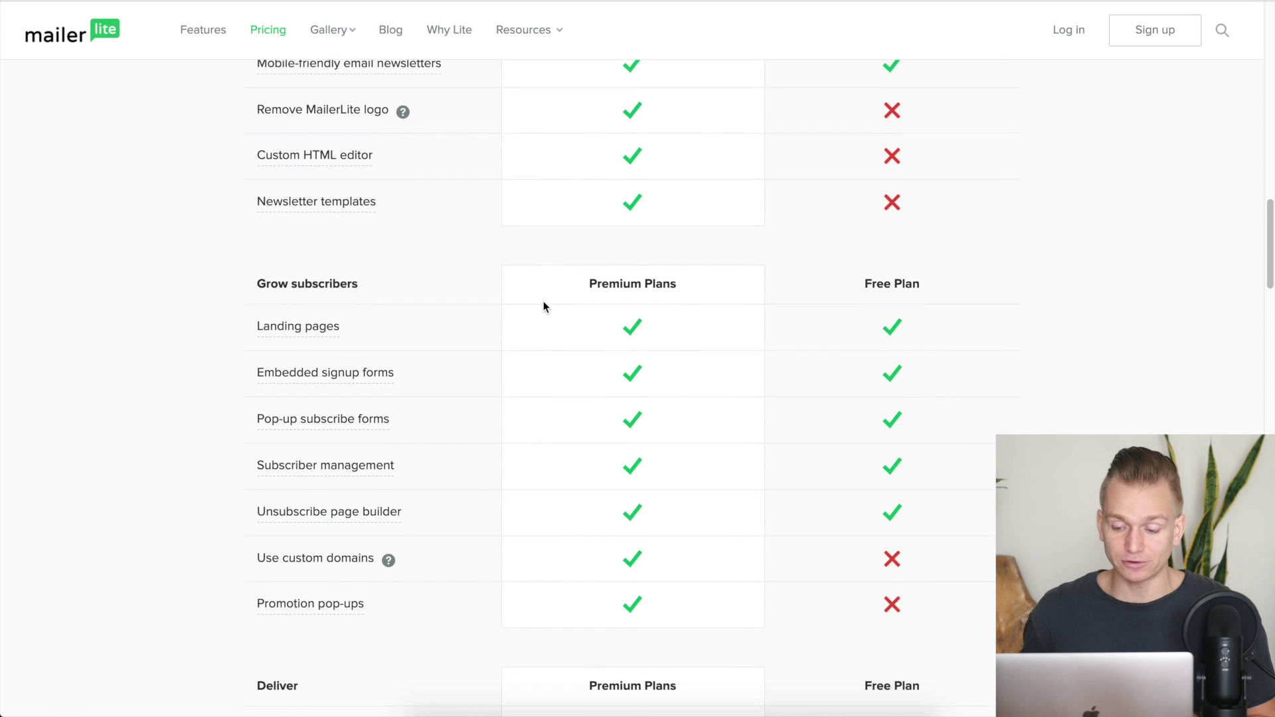
scroll(544, 302, "down", 3)
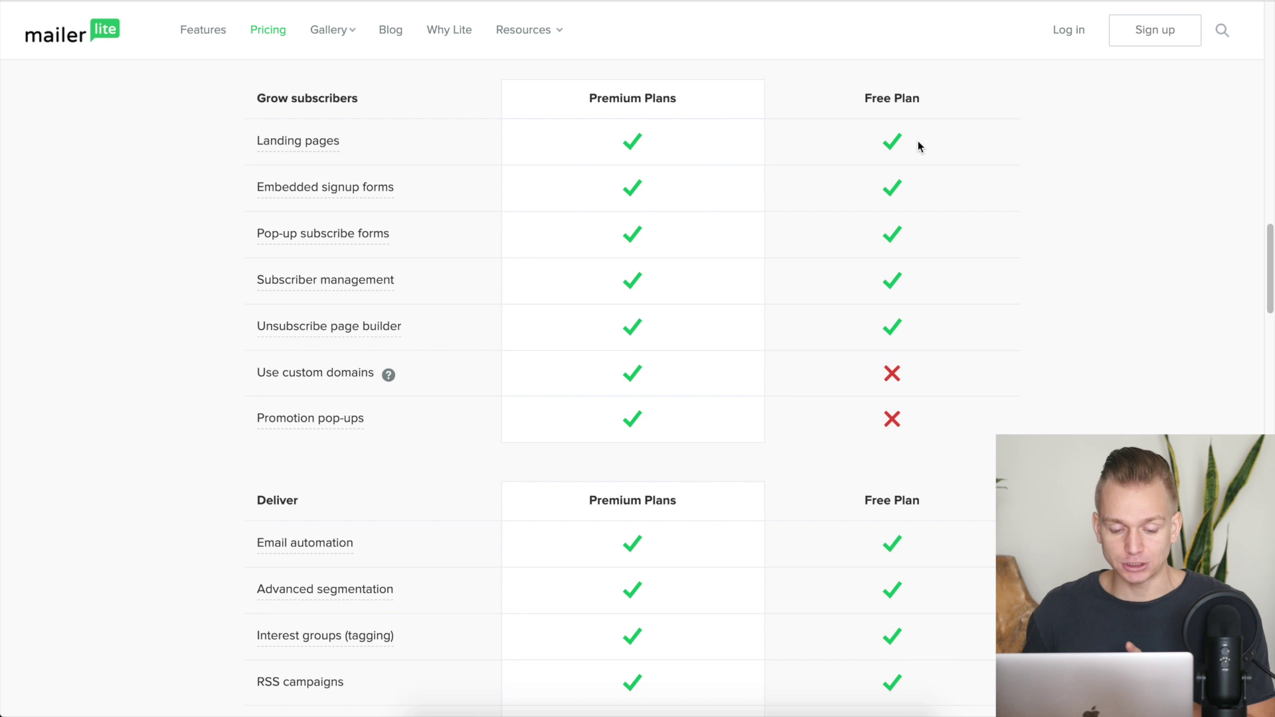
- Compare MailerLite's Premium and Free plans on delivery, result tracking, account management, integration and landing page features
scroll(918, 145, "down", 4)
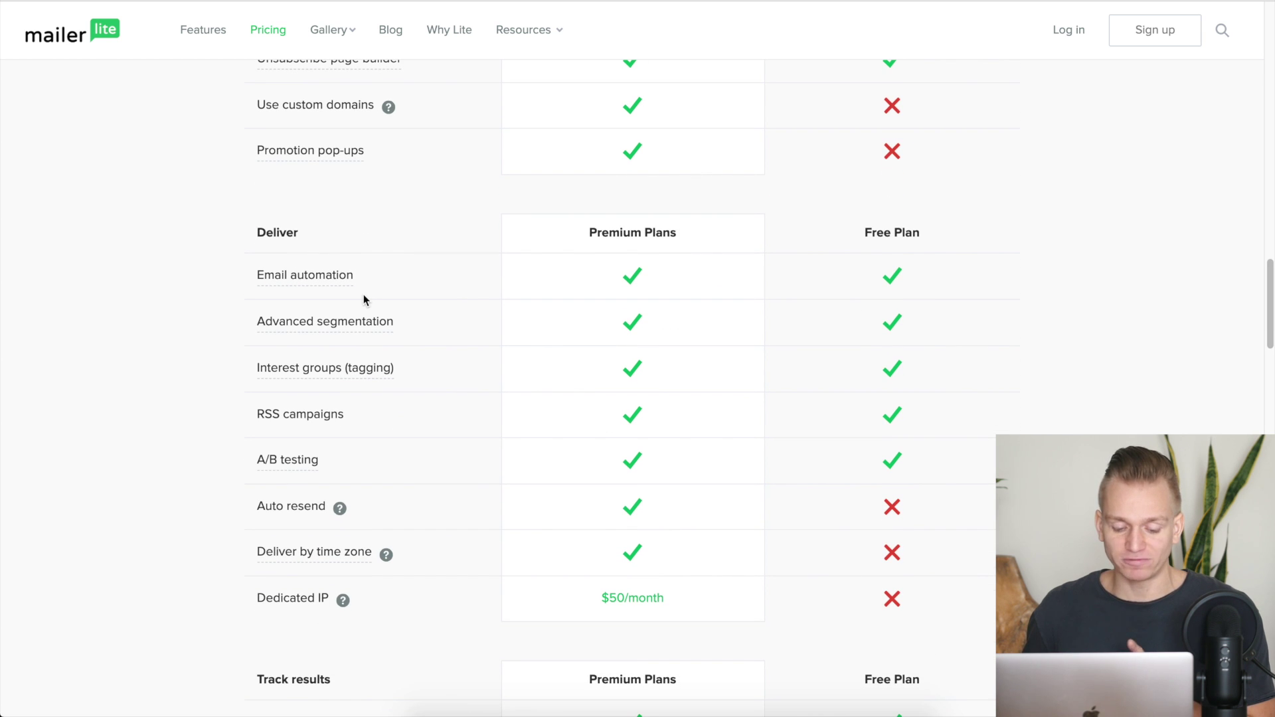
scroll(456, 322, "down", 9)
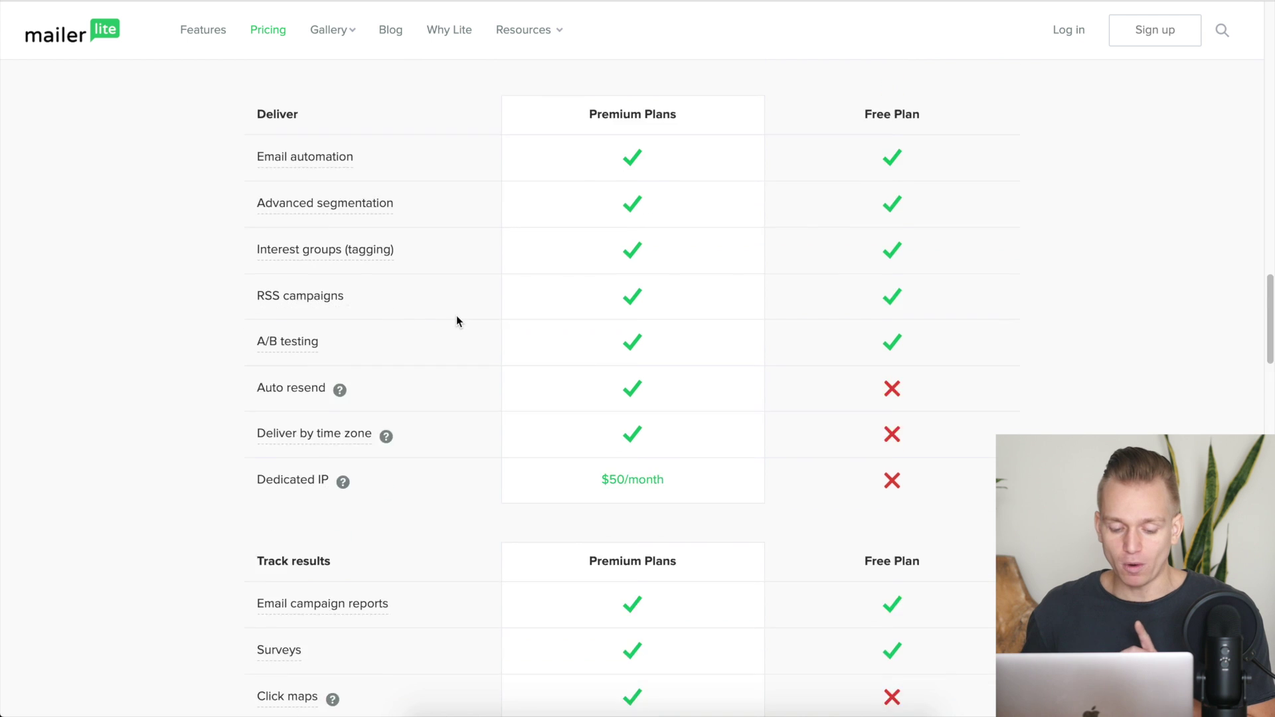
scroll(456, 321, "down", 4)
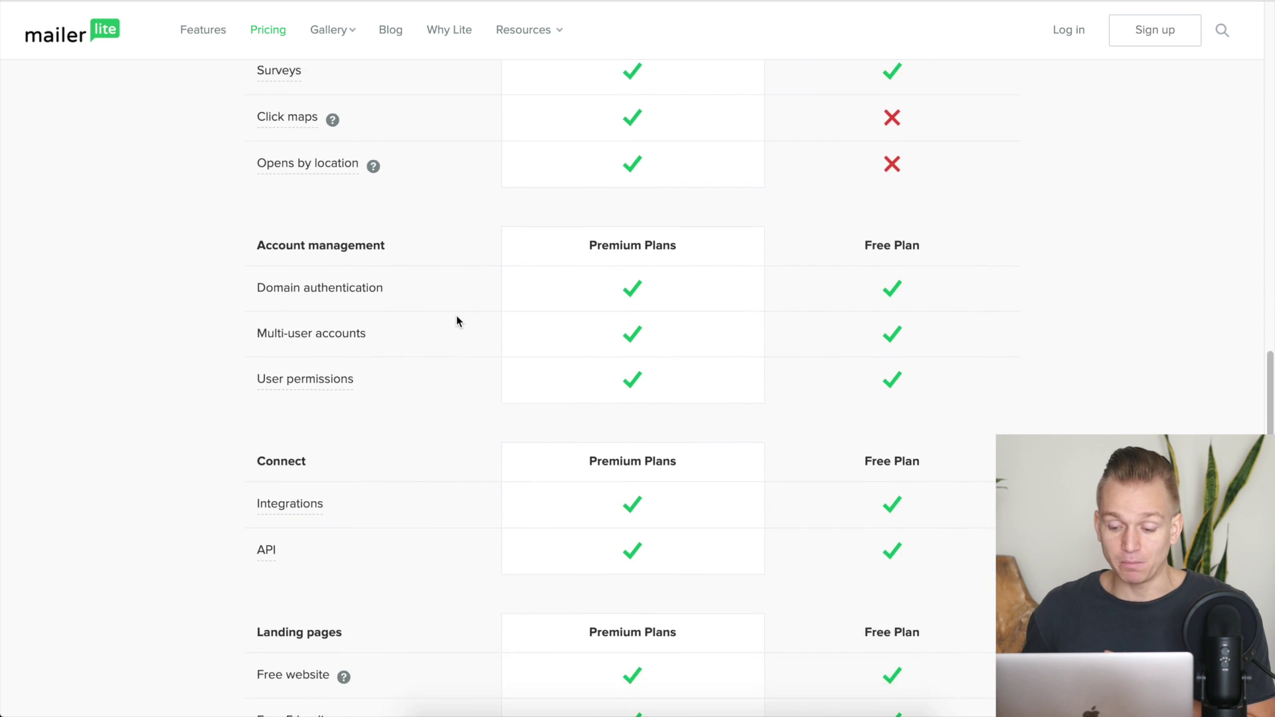
scroll(456, 322, "down", 3)
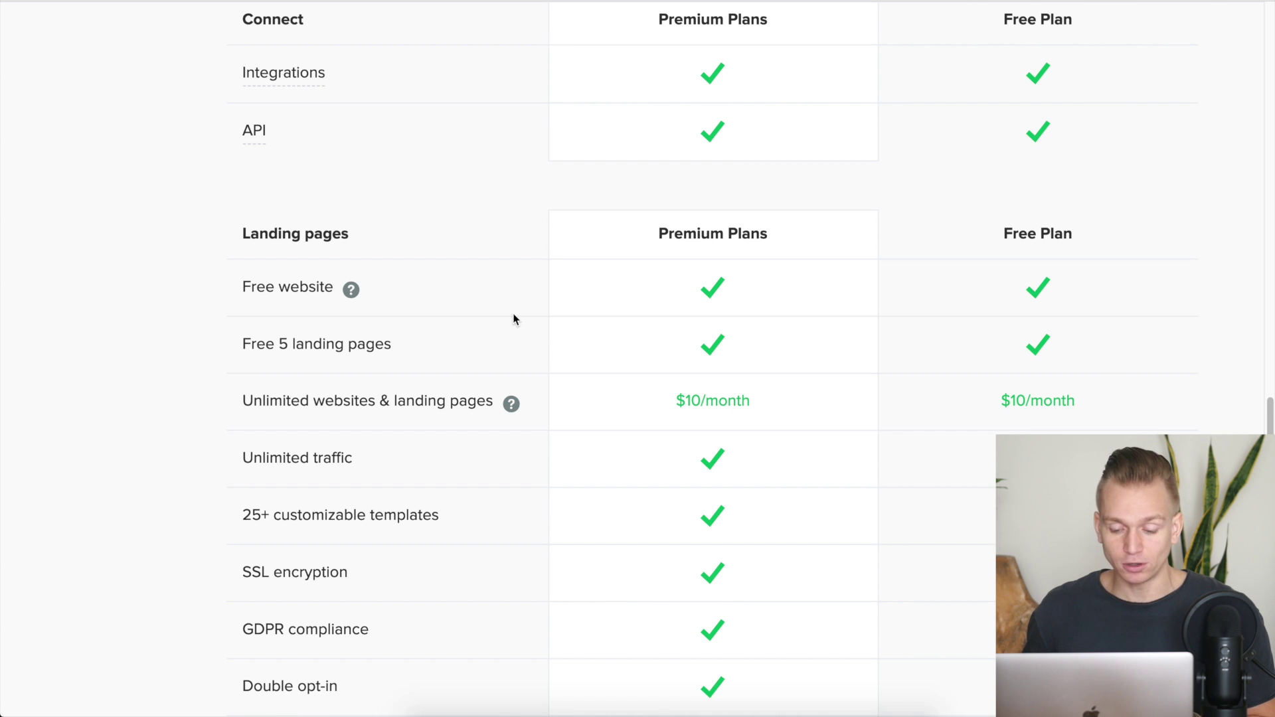
scroll(513, 319, "down", 10)
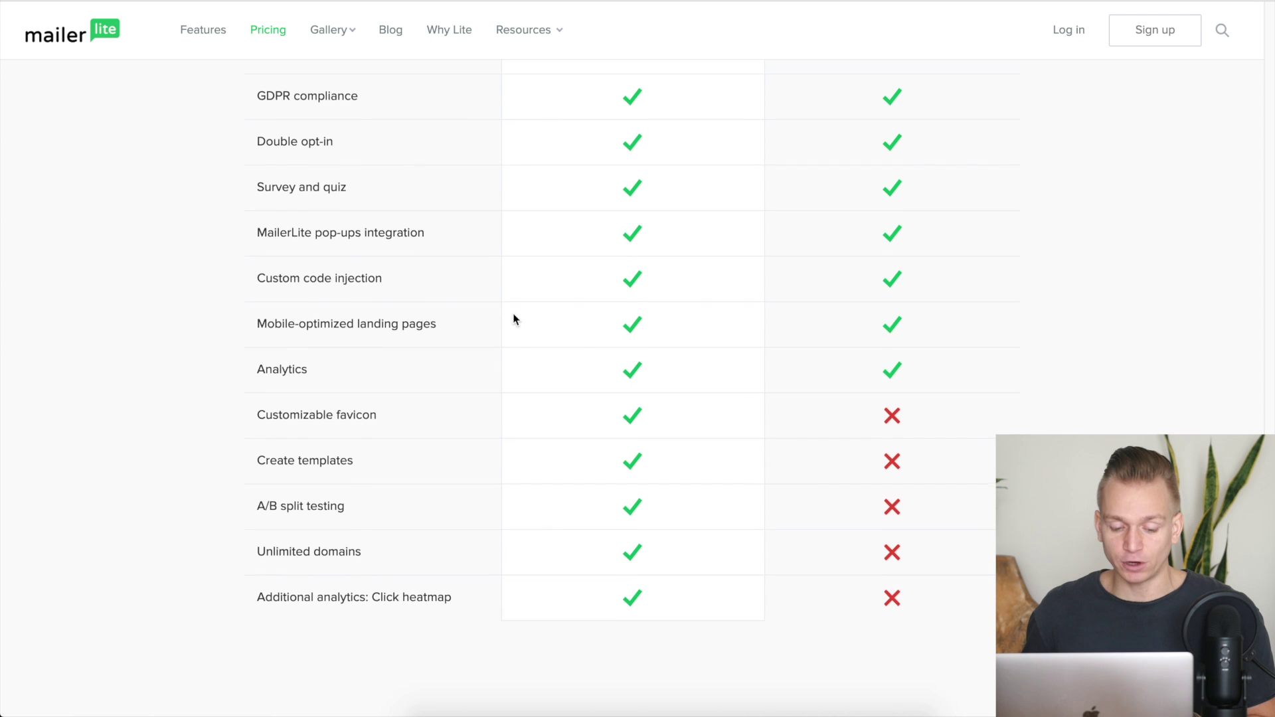
scroll(514, 320, "up", 3)
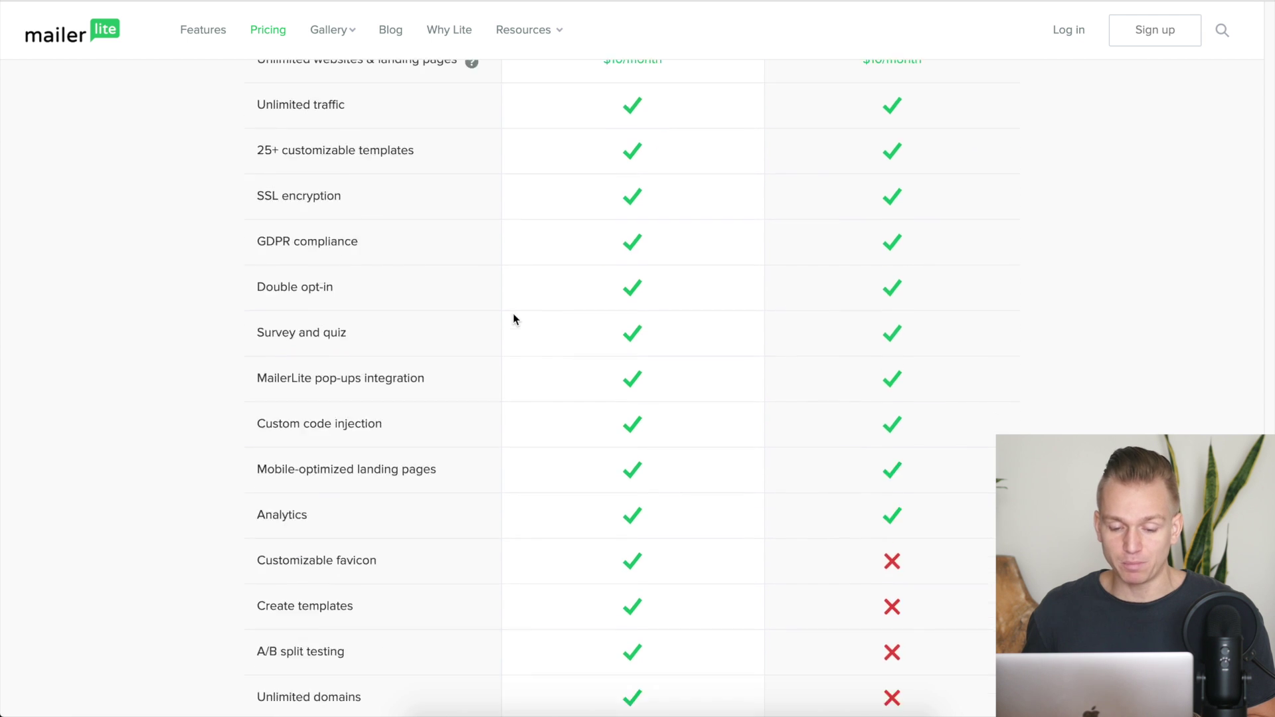
scroll(513, 320, "up", 20)
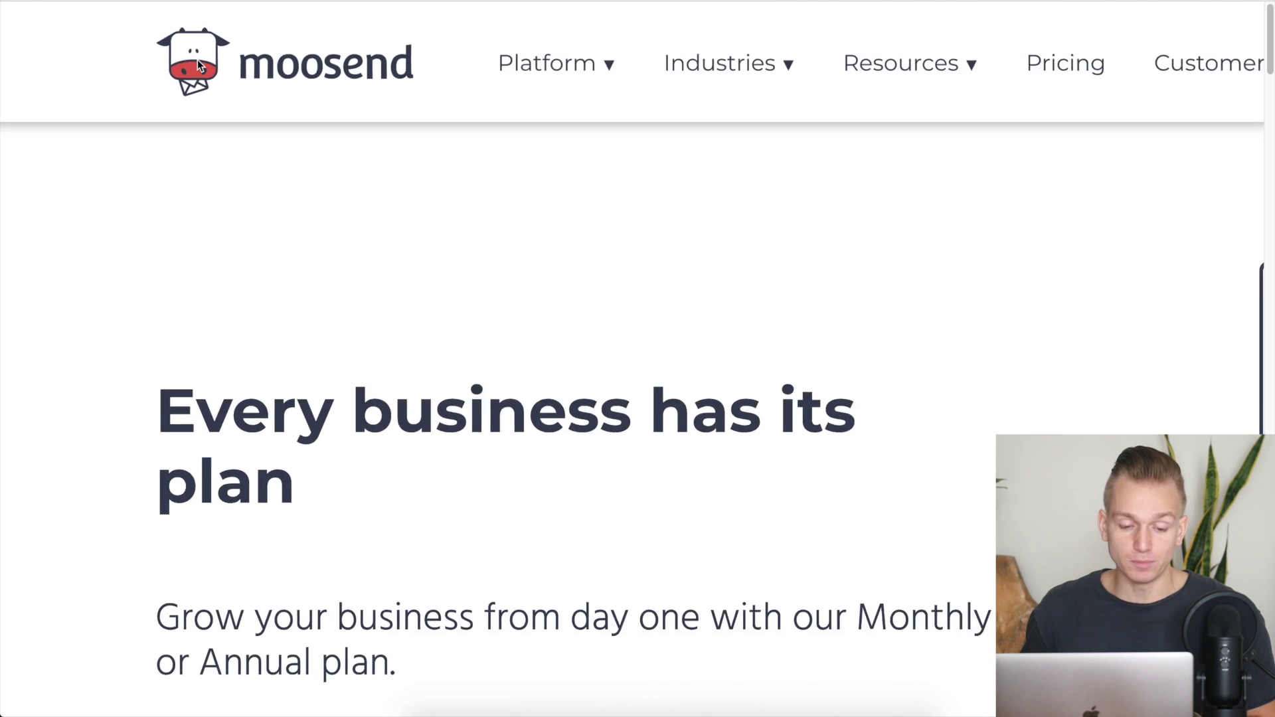
- Switch to Moosend's pricing page and set the plan prices to monthly billing
scroll(130, 348, "down", 8)
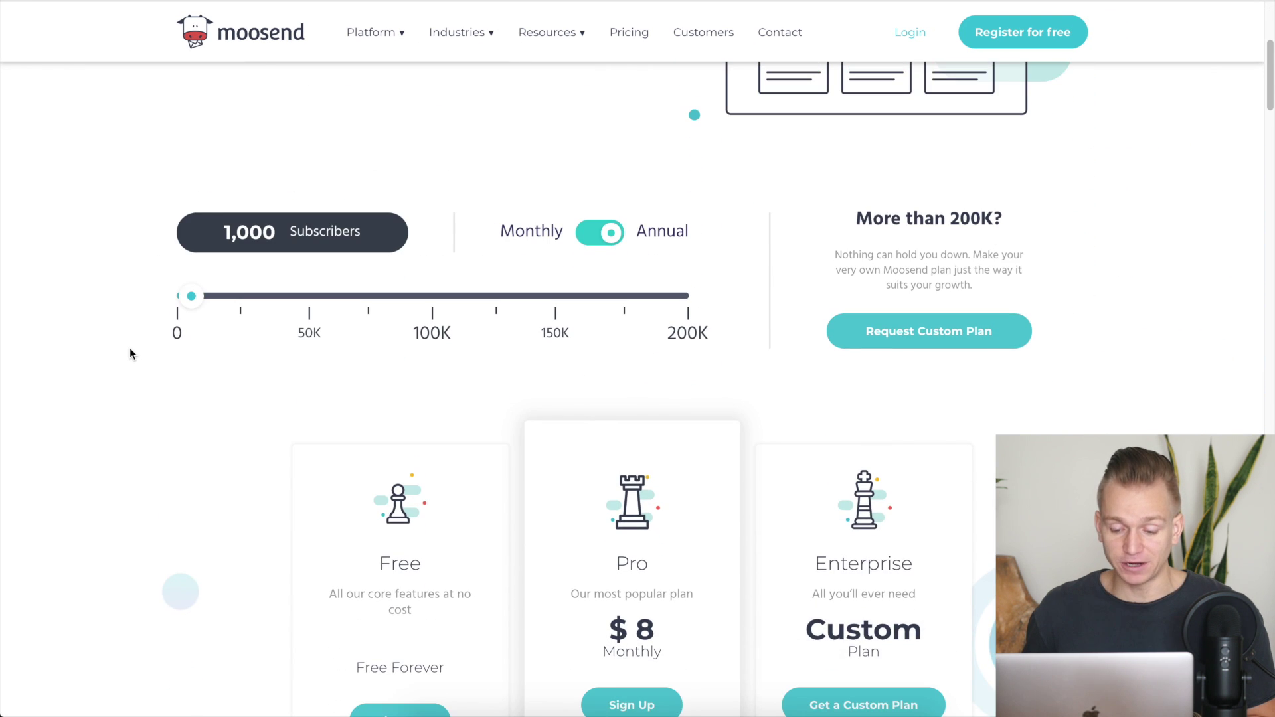
left_click(608, 81)
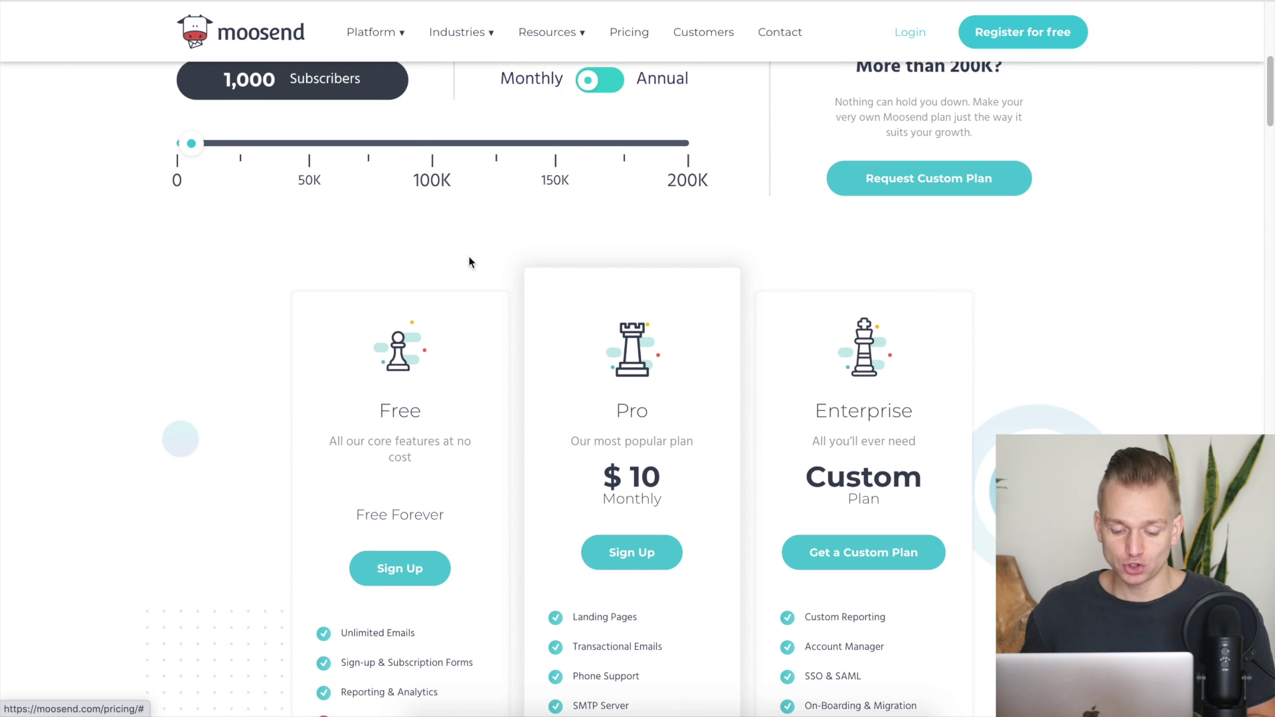
scroll(402, 344, "down", 4)
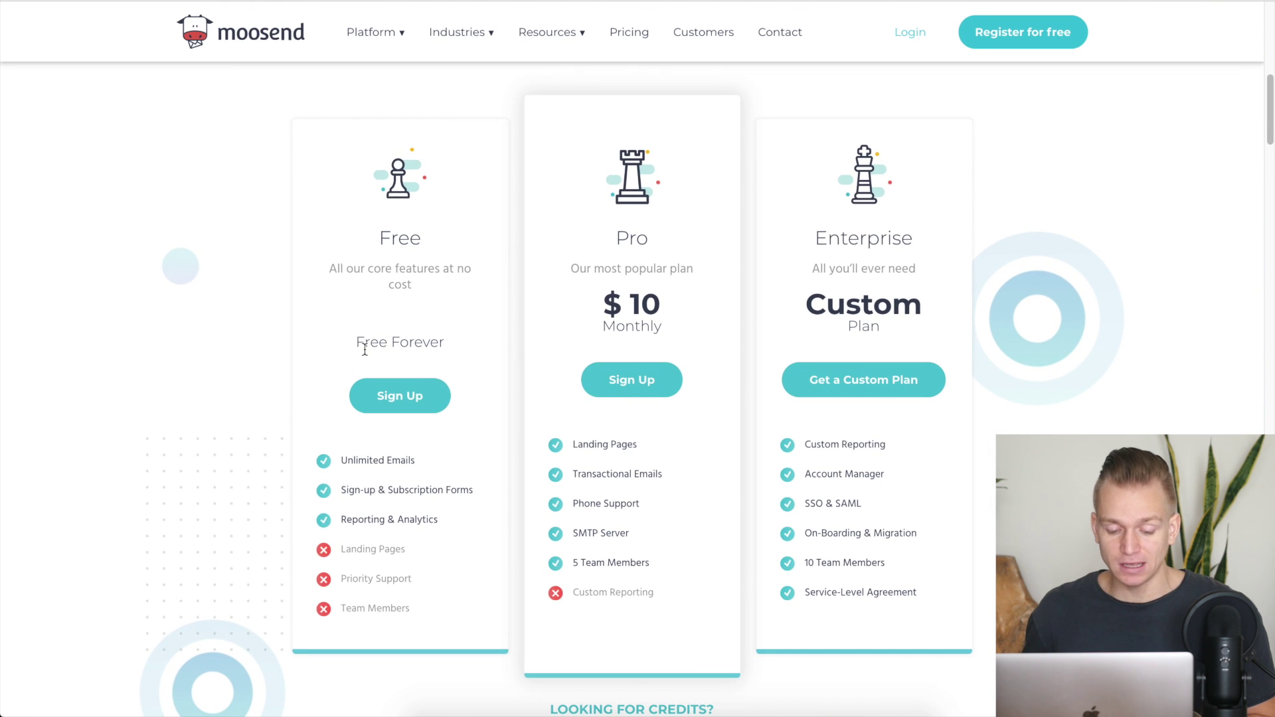
- Review the features of Moosend's Free, Pro and Enterprise plans, checking landing pages in the Free plan
scroll(230, 357, "down", 3)
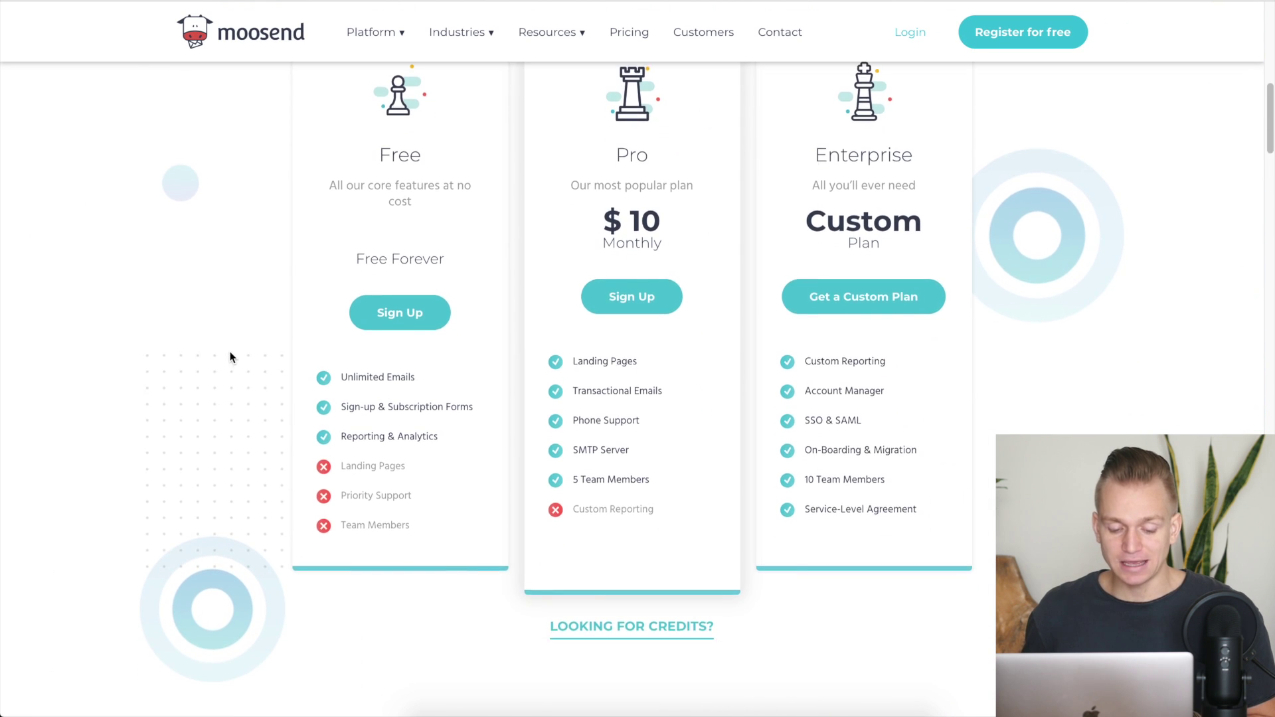
scroll(229, 356, "down", 5)
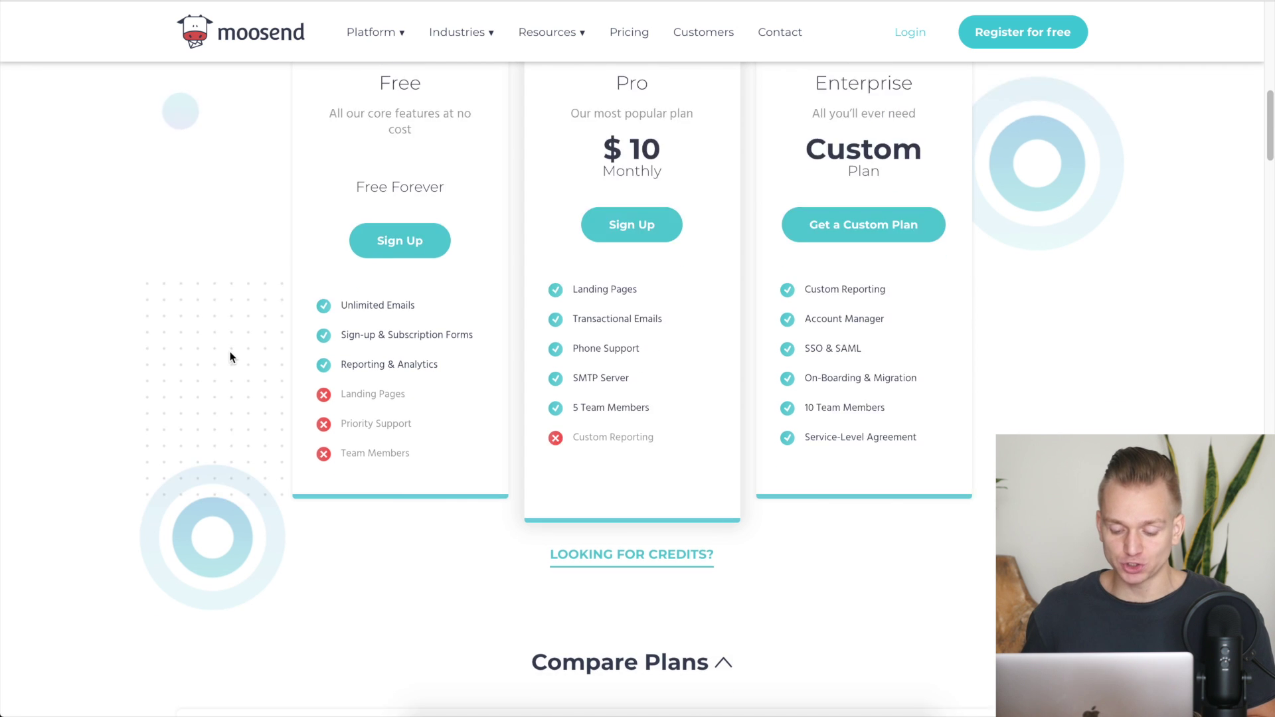
scroll(230, 357, "up", 5)
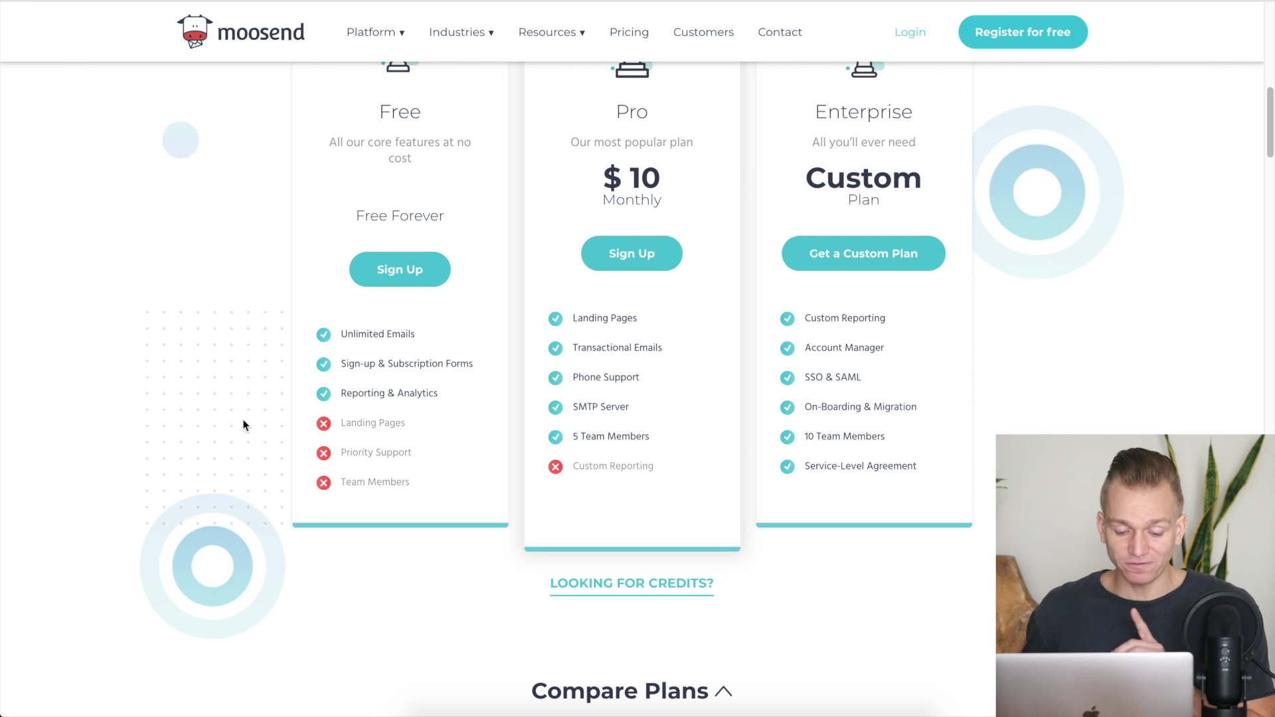
scroll(243, 425, "down", 1)
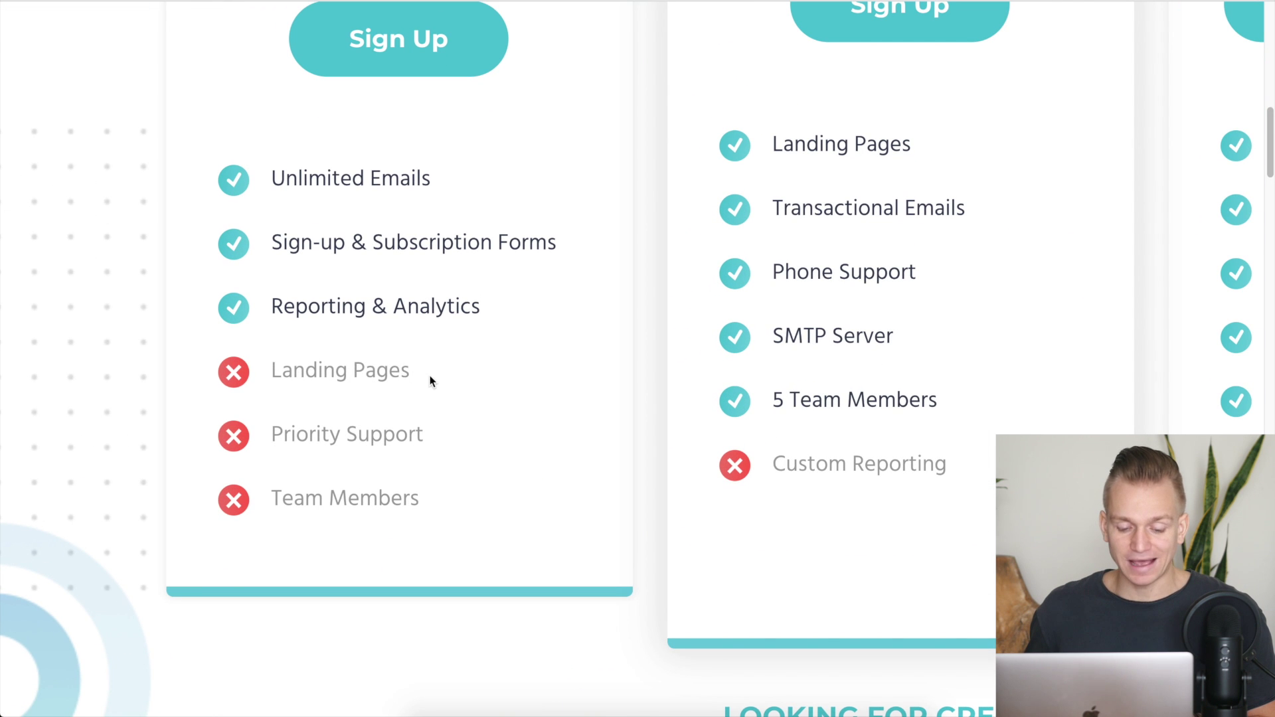
left_click_drag(430, 381, 276, 375)
scroll(272, 375, "down", 5)
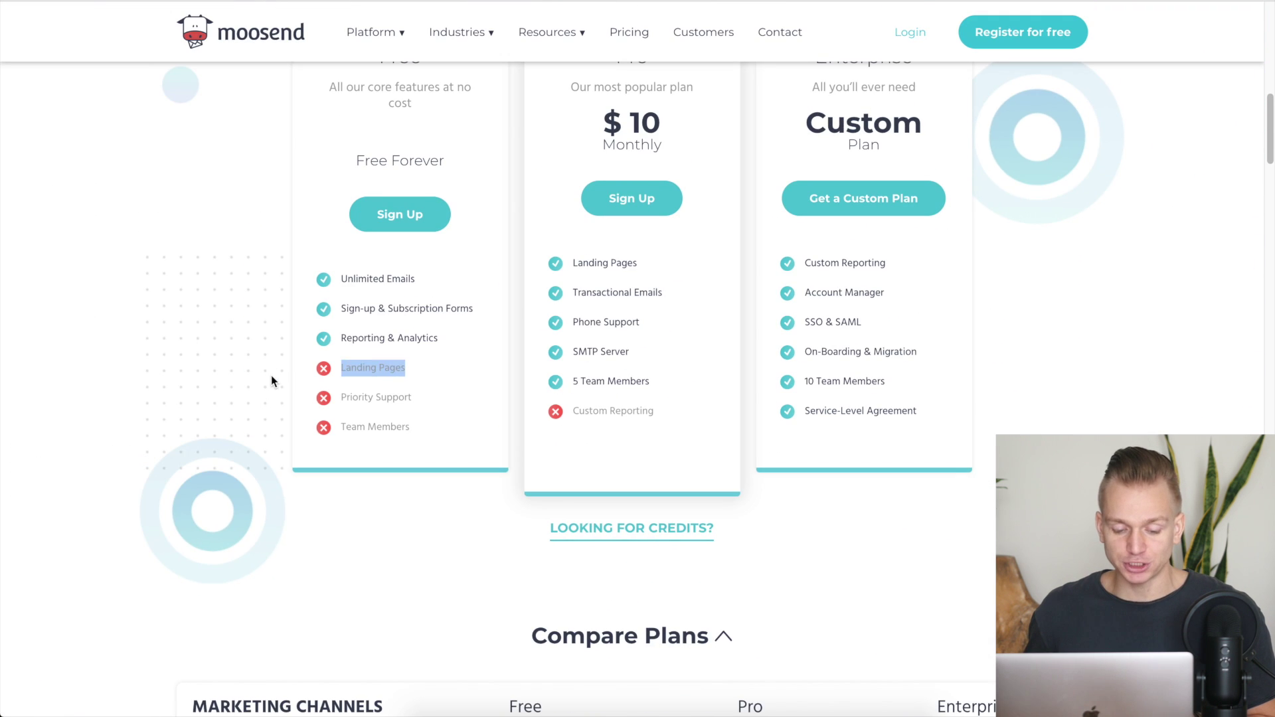
left_click(271, 374)
scroll(273, 344, "up", 1)
scroll(273, 345, "up", 3)
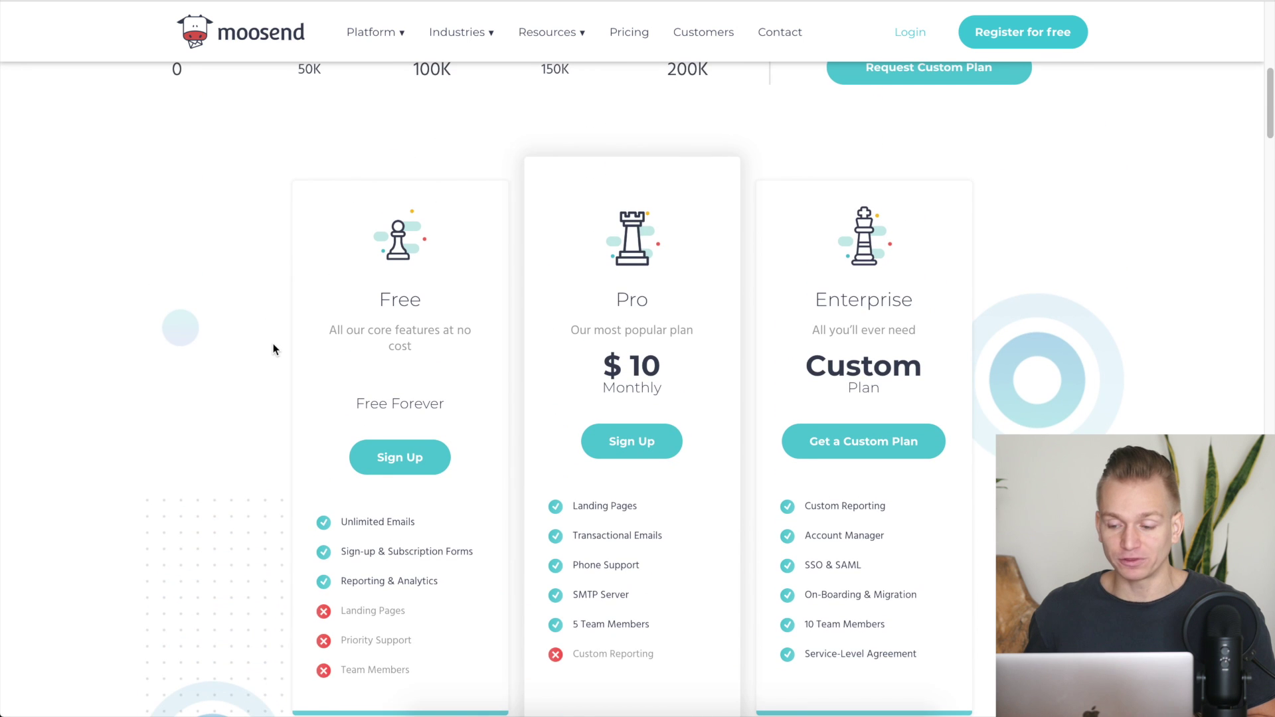
scroll(273, 345, "down", 2)
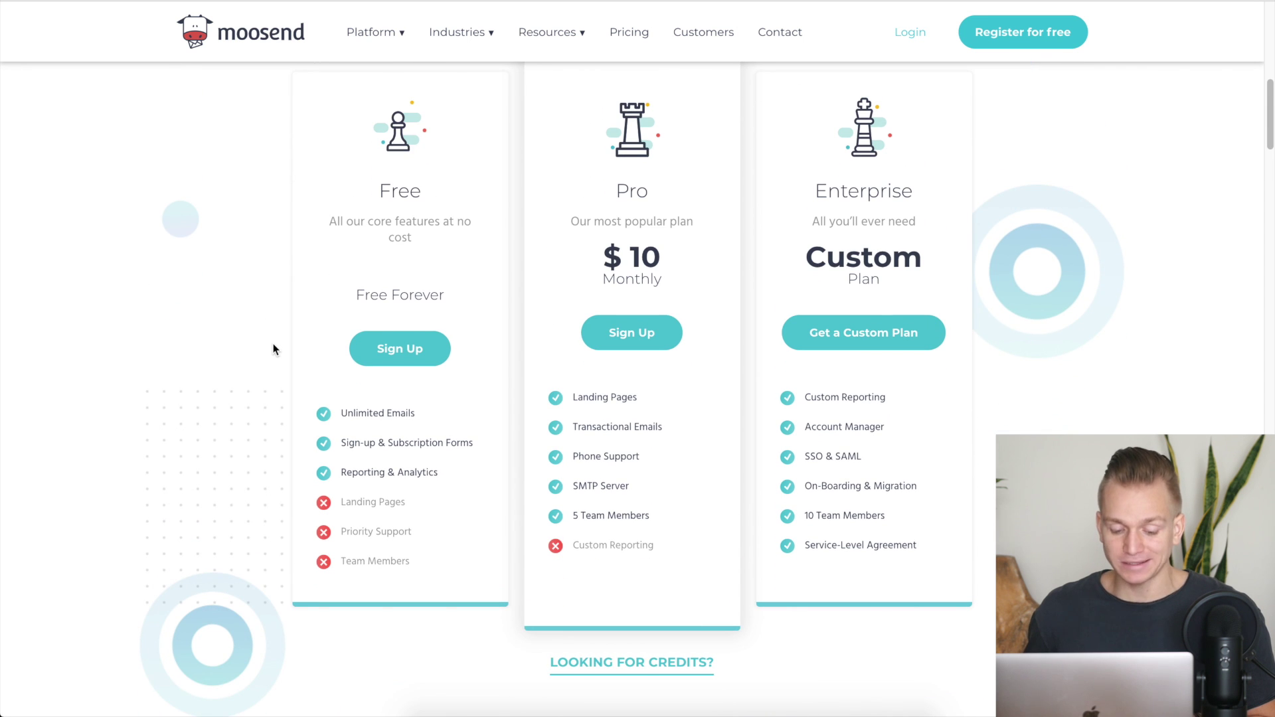
scroll(273, 345, "down", 1)
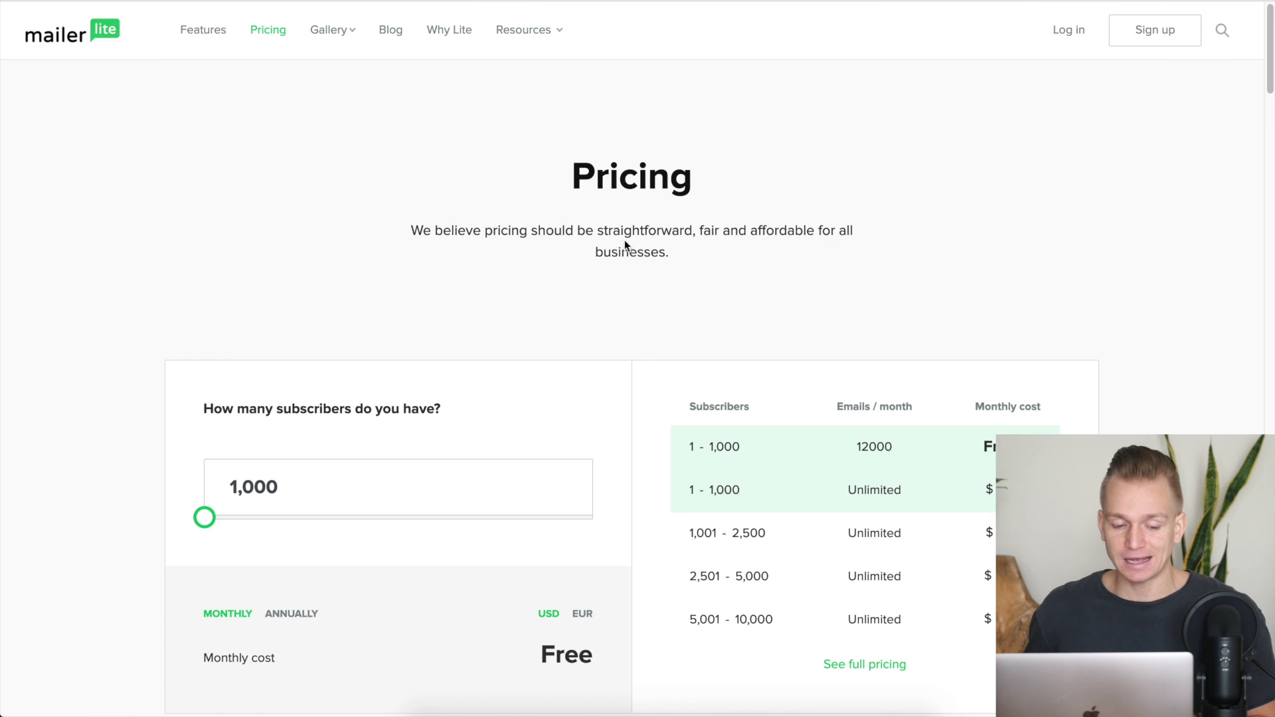
- Set MailerLite's pricing calculator to 10,000 subscribers and highlight the monthly cost in US dollars
scroll(612, 245, "down", 2)
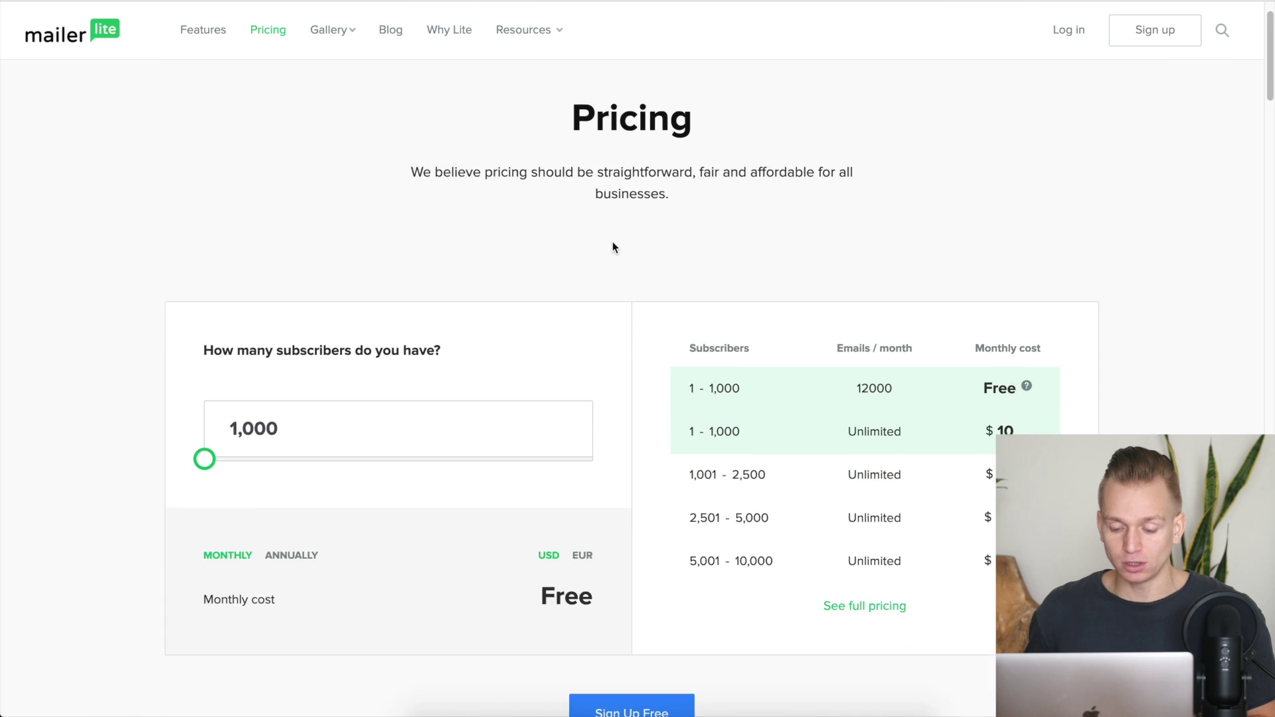
scroll(612, 245, "up", 2)
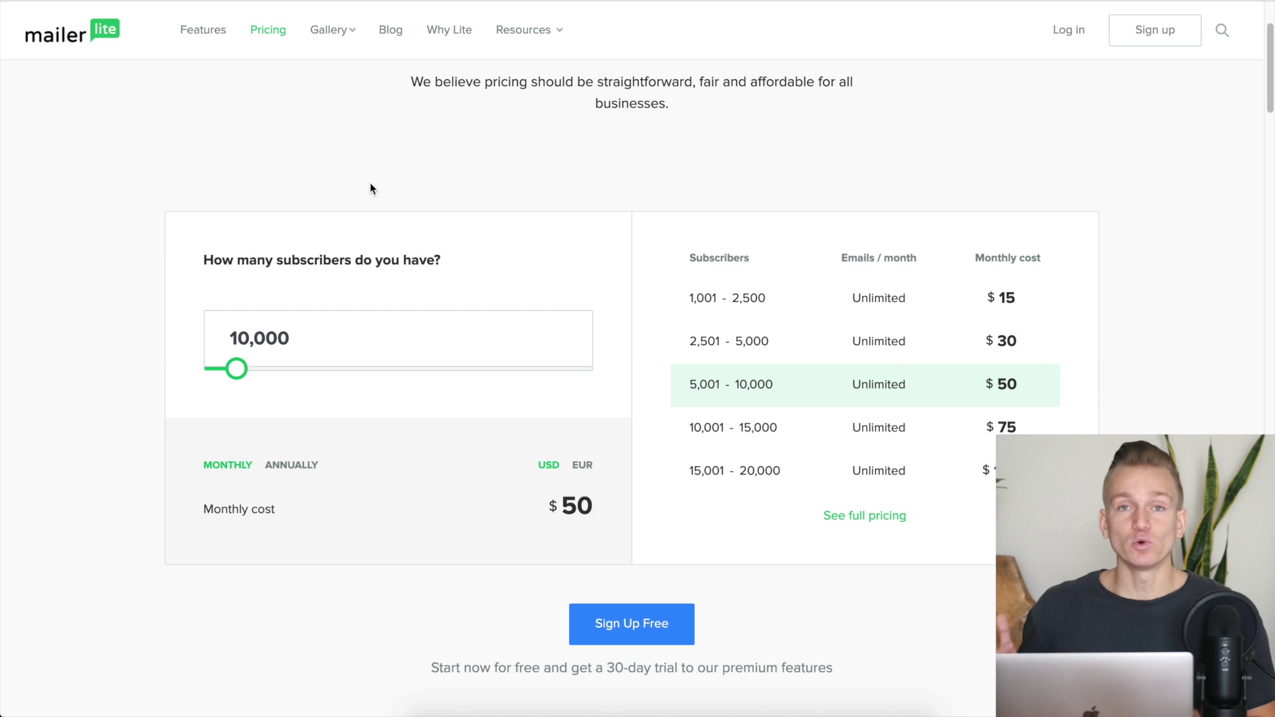
scroll(370, 188, "up", 2)
scroll(370, 188, "down", 1)
scroll(370, 188, "down", 3)
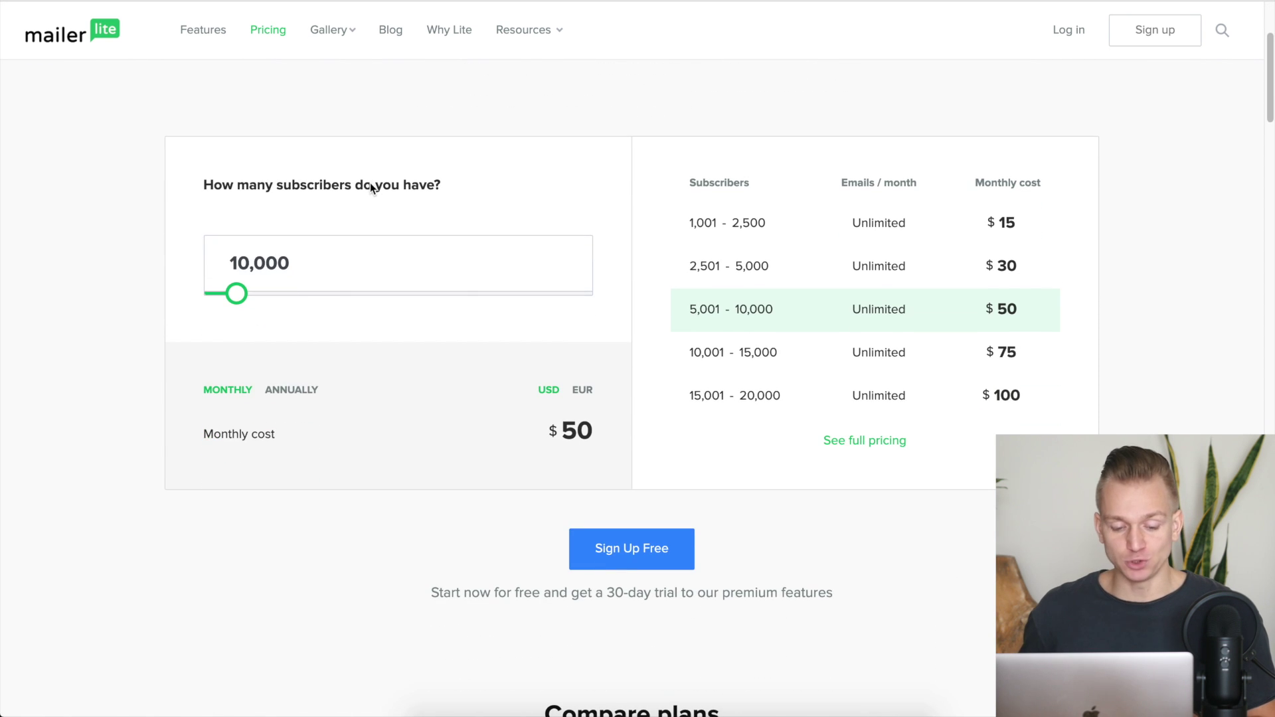
scroll(217, 299, "up", 5)
scroll(217, 295, "down", 2)
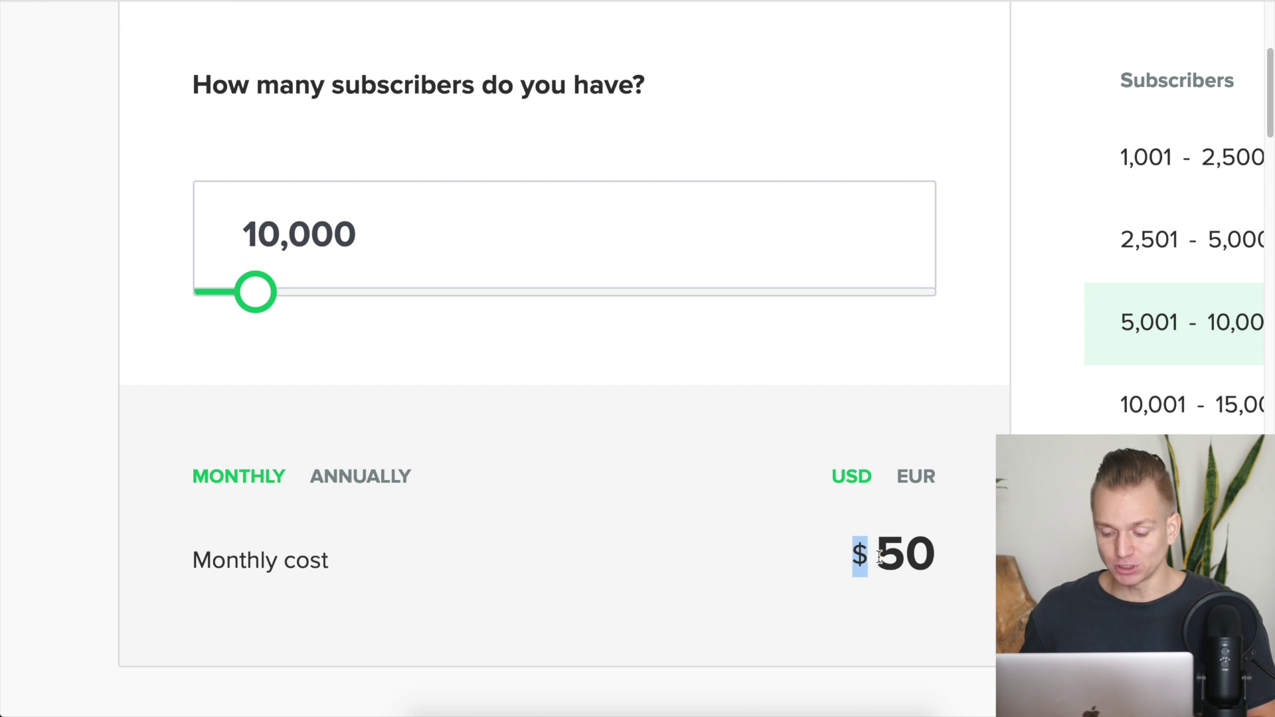
left_click_drag(879, 556, 966, 558)
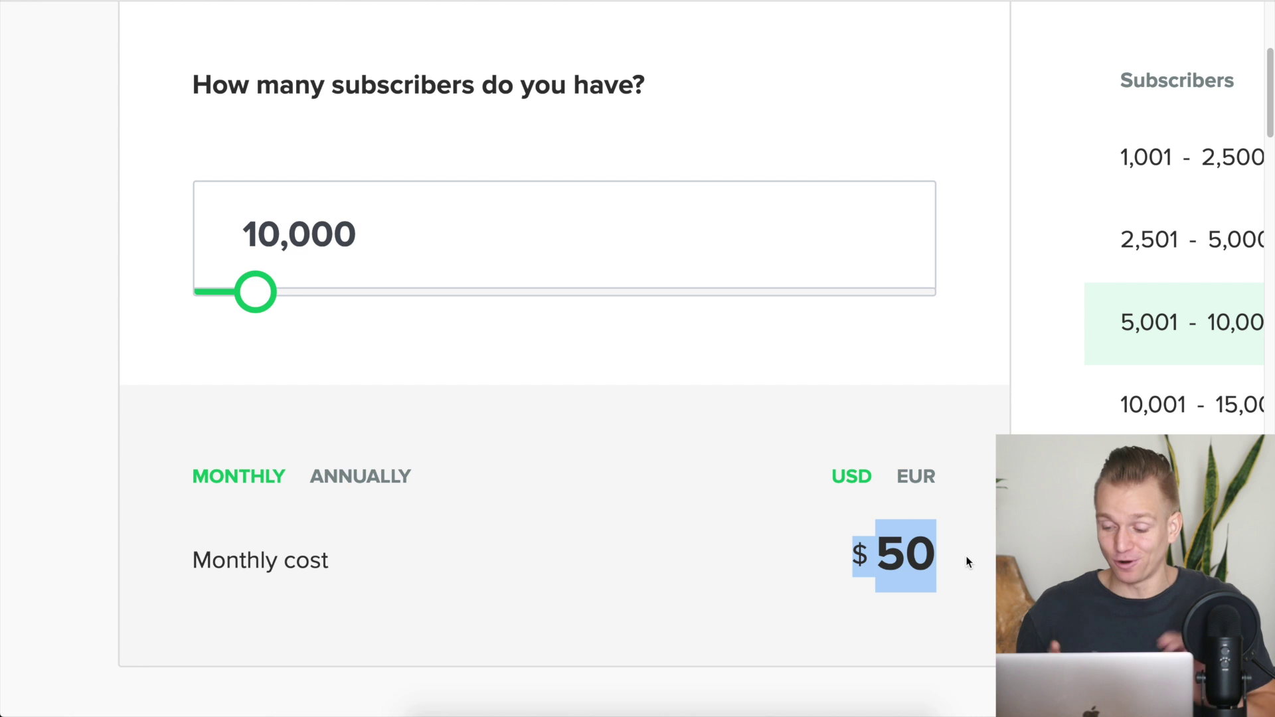
scroll(967, 562, "down", 1)
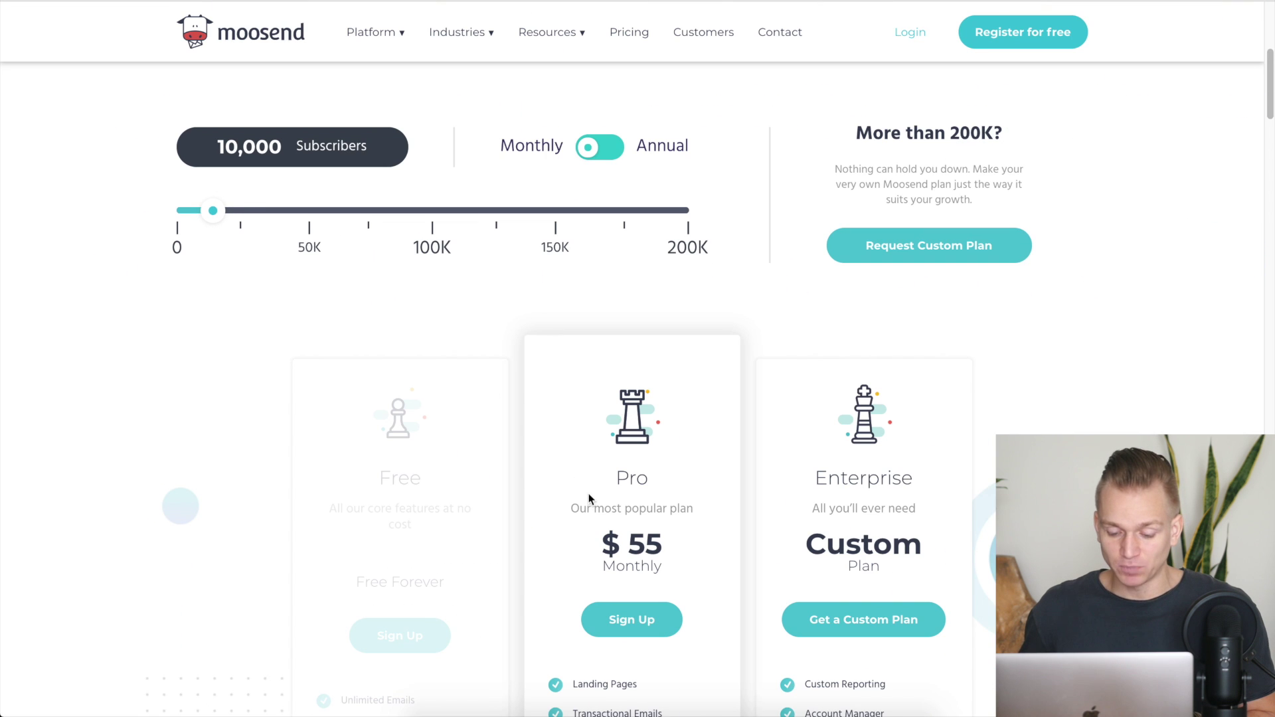
- Check the monthly price and included features of Moosend's Pro plan for 10,000 subscribers
scroll(588, 499, "down", 3)
scroll(649, 441, "up", 5)
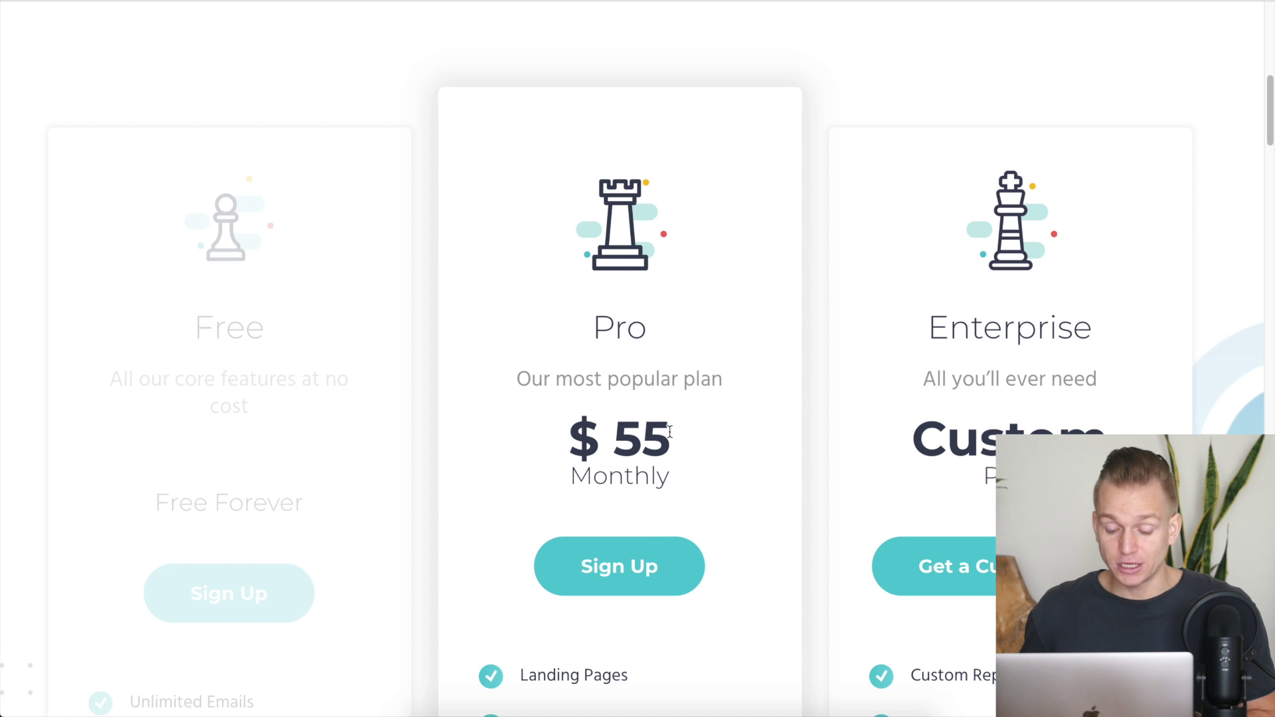
scroll(669, 432, "down", 3)
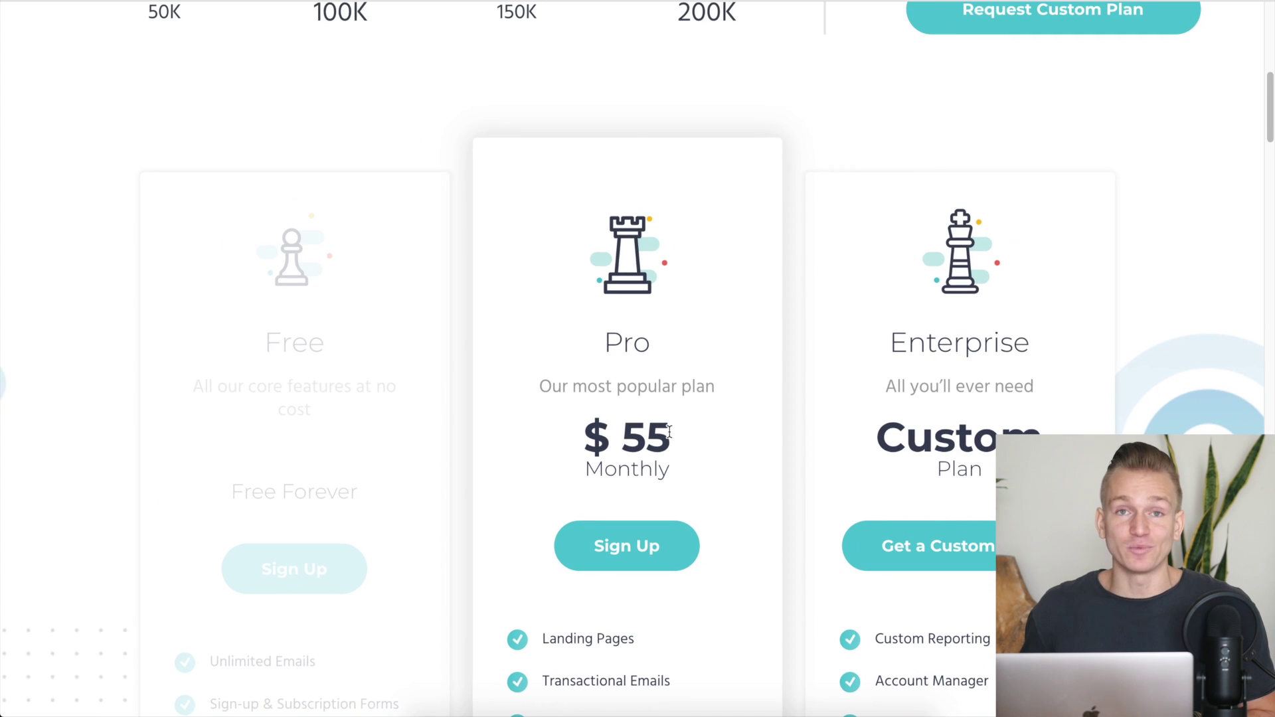
scroll(671, 435, "down", 4)
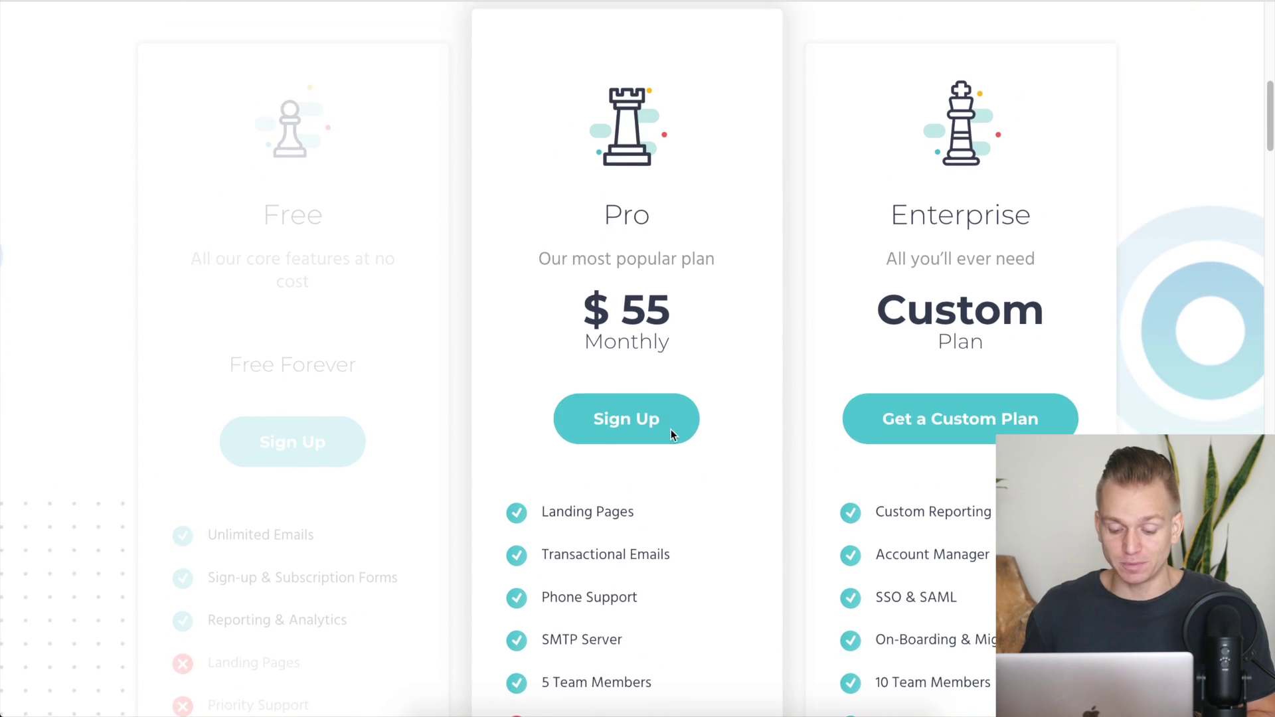
scroll(671, 435, "up", 3)
scroll(671, 435, "up", 1)
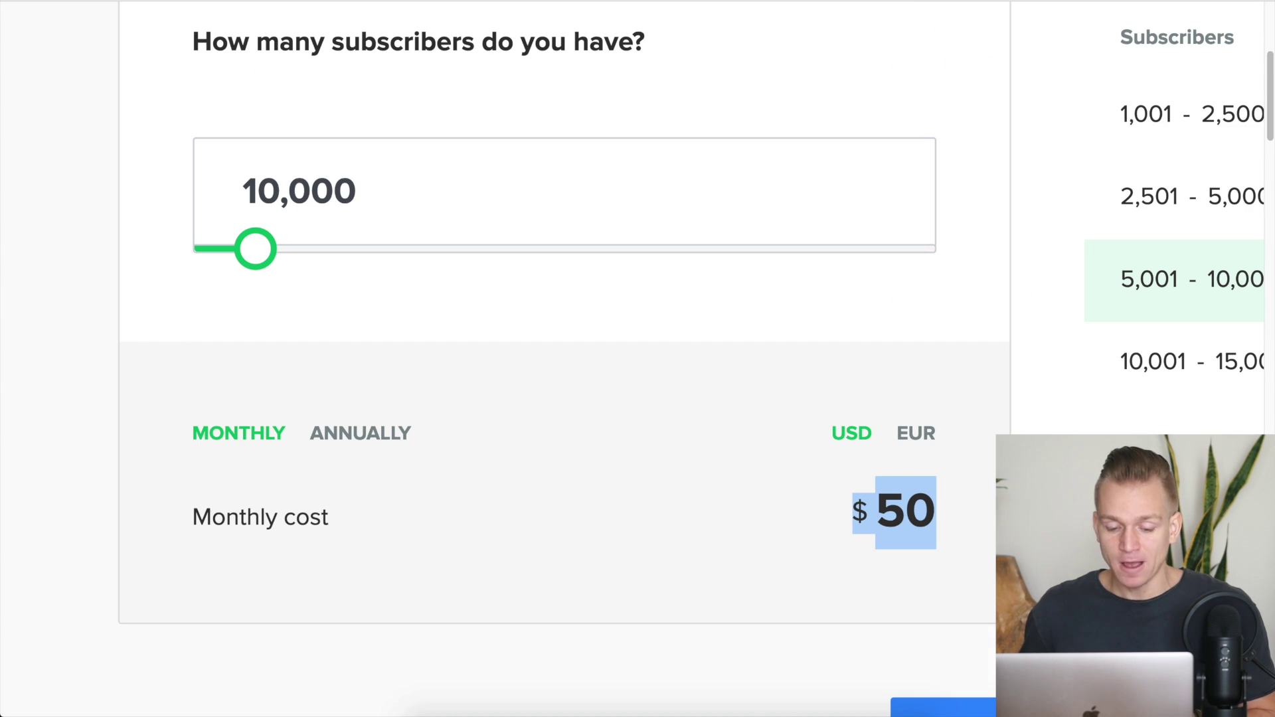
- Switch MailerLite's pricing calculator to annual billing and highlight the discounted yearly cost for 10,000 subscribers
left_click(382, 439)
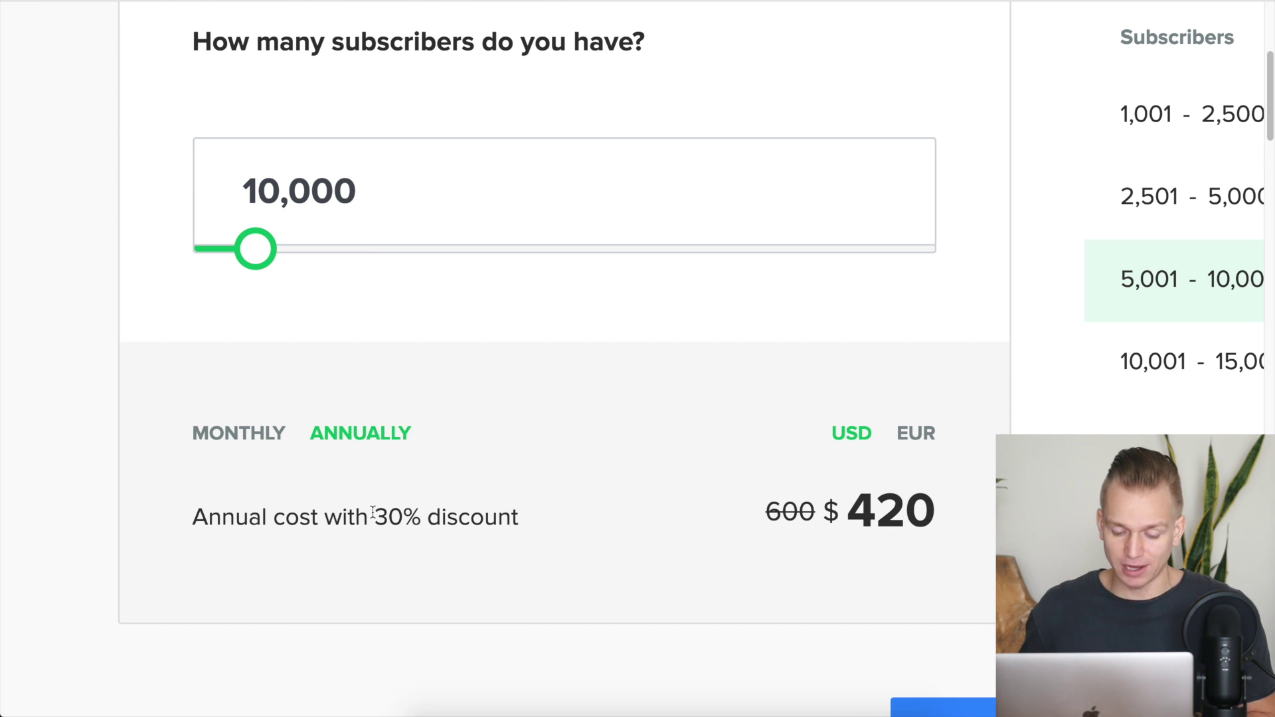
left_click_drag(373, 513, 521, 517)
left_click(506, 518)
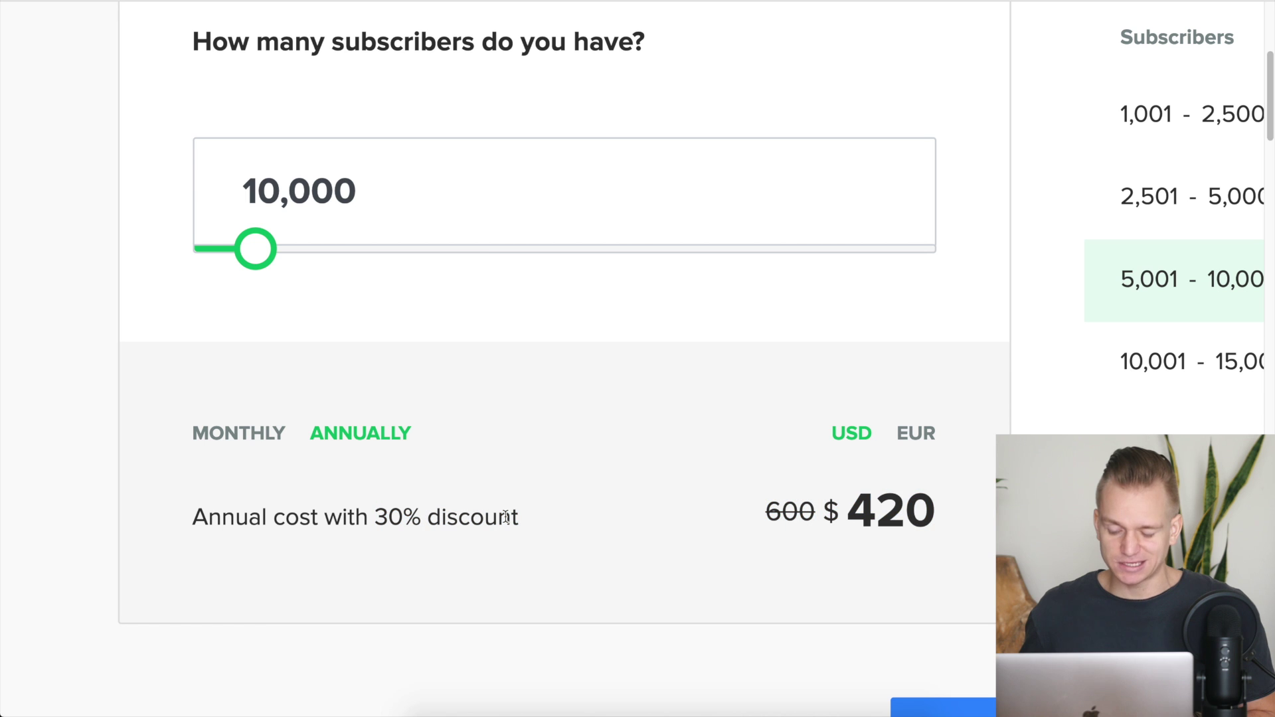
left_click_drag(851, 515, 943, 520)
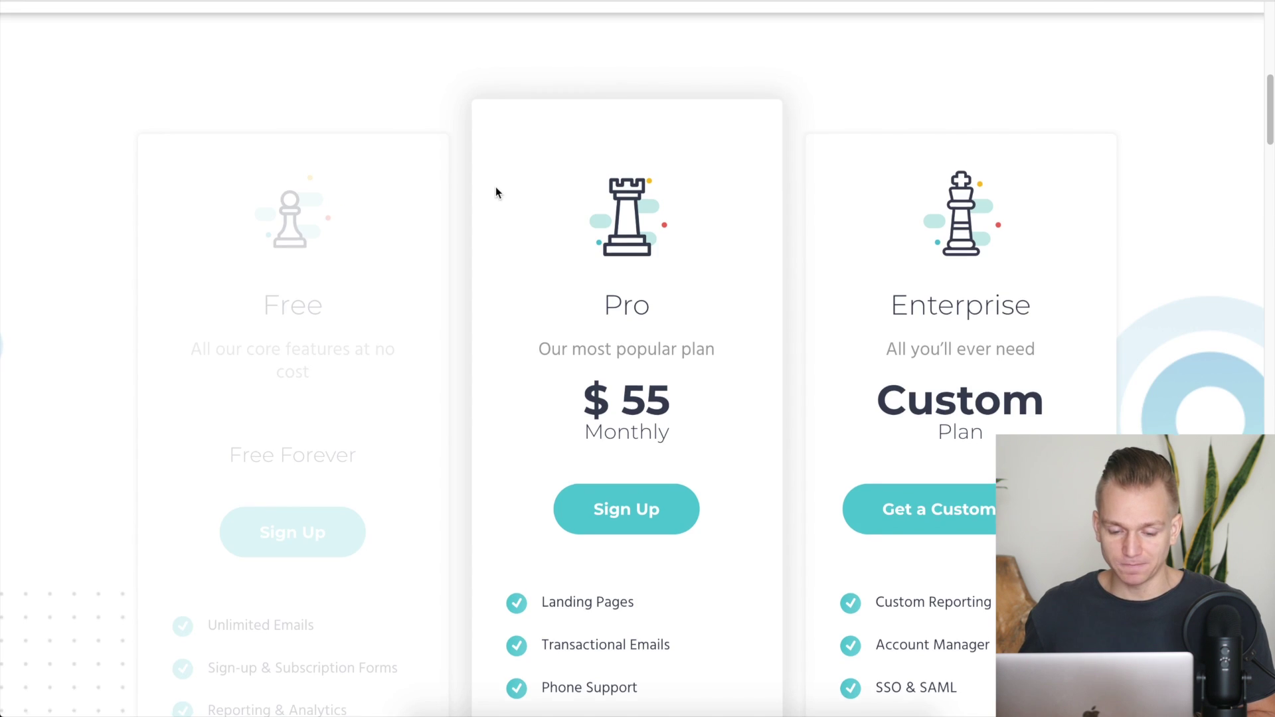
- Switch Moosend's pricing to annual billing and check the Pro plan's price for 10,000 subscribers
scroll(495, 192, "up", 5)
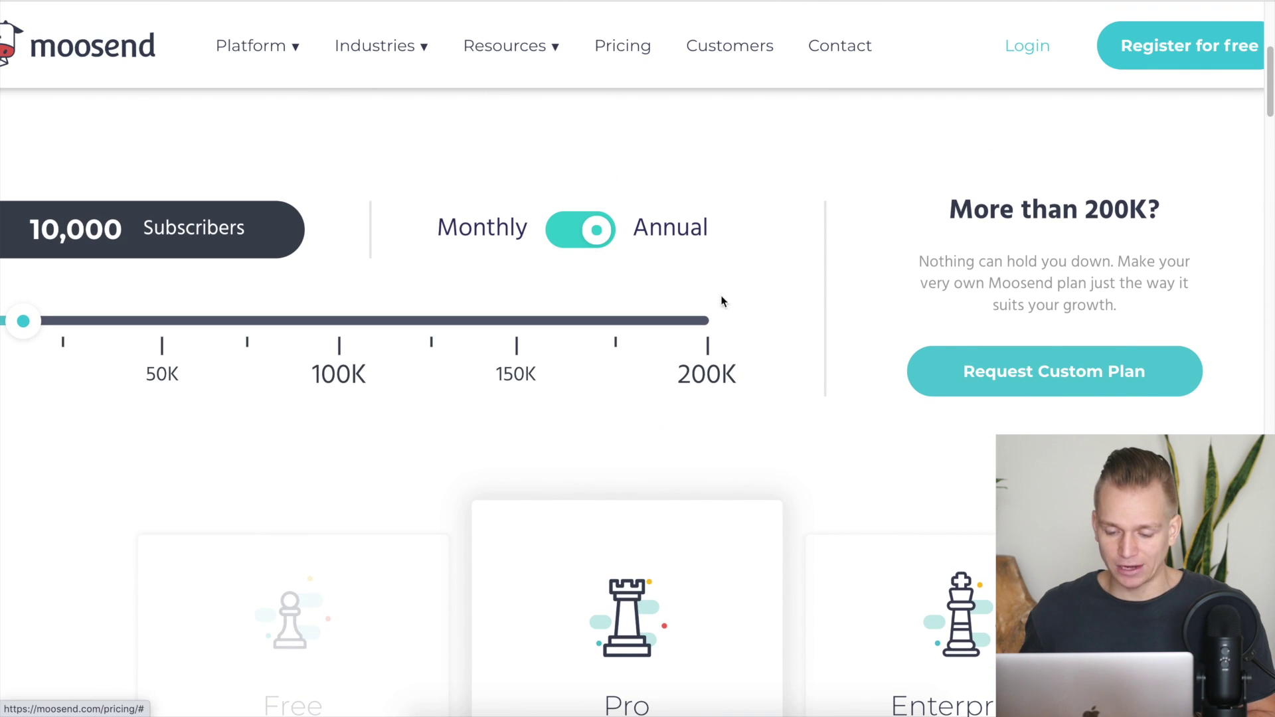
scroll(766, 359, "down", 7)
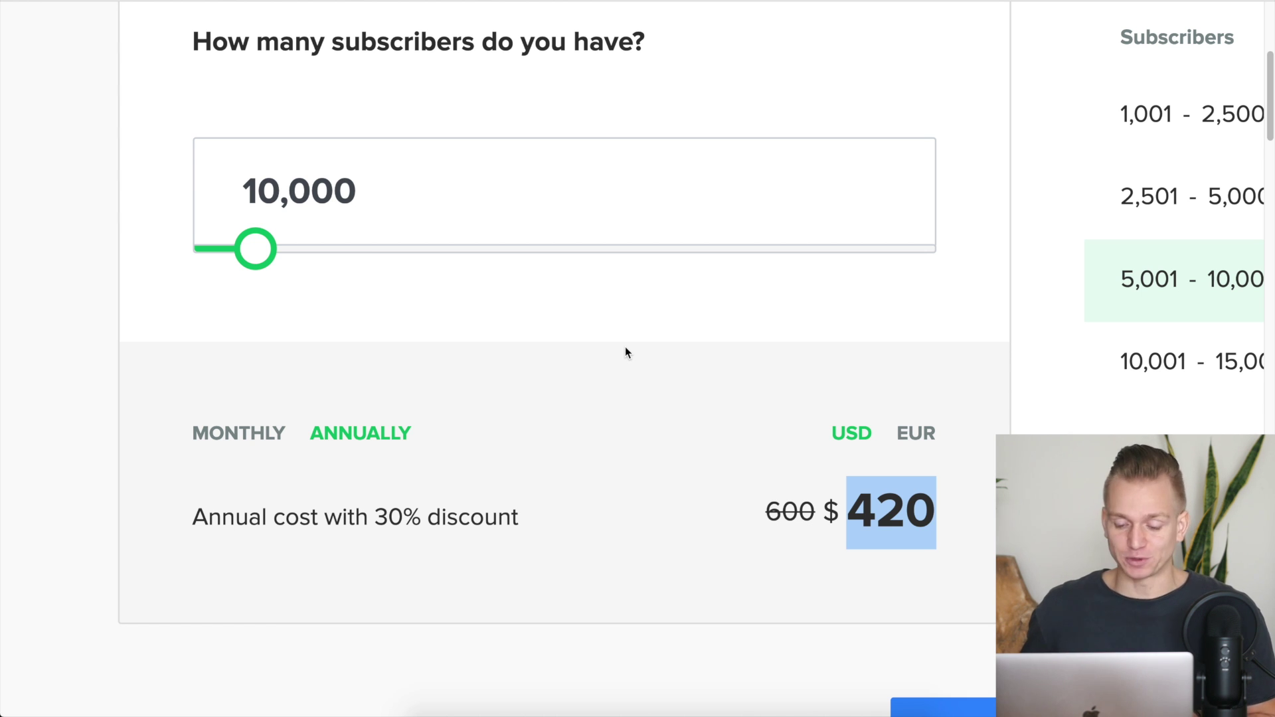
- Set MailerLite's pricing calculator back to monthly billing and review the monthly costs across the subscriber tiers
key("super+minus")
key("super+minus")
key("super+minus")
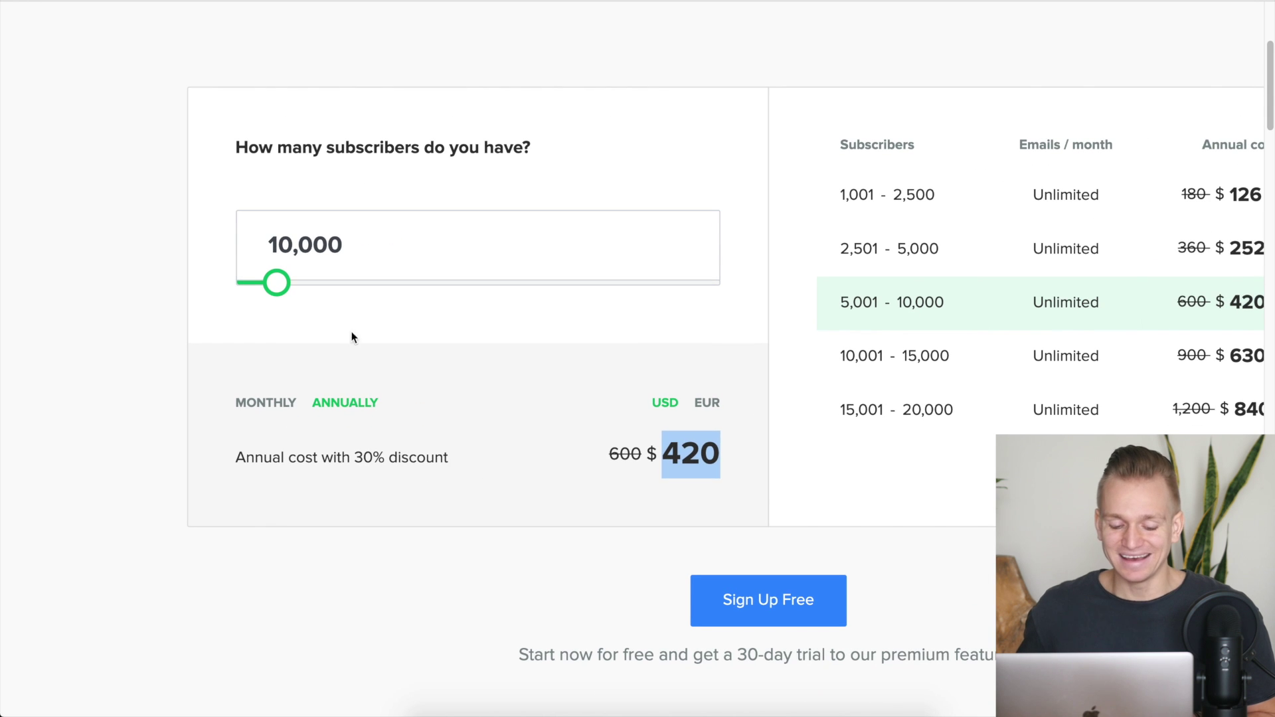
left_click(184, 327)
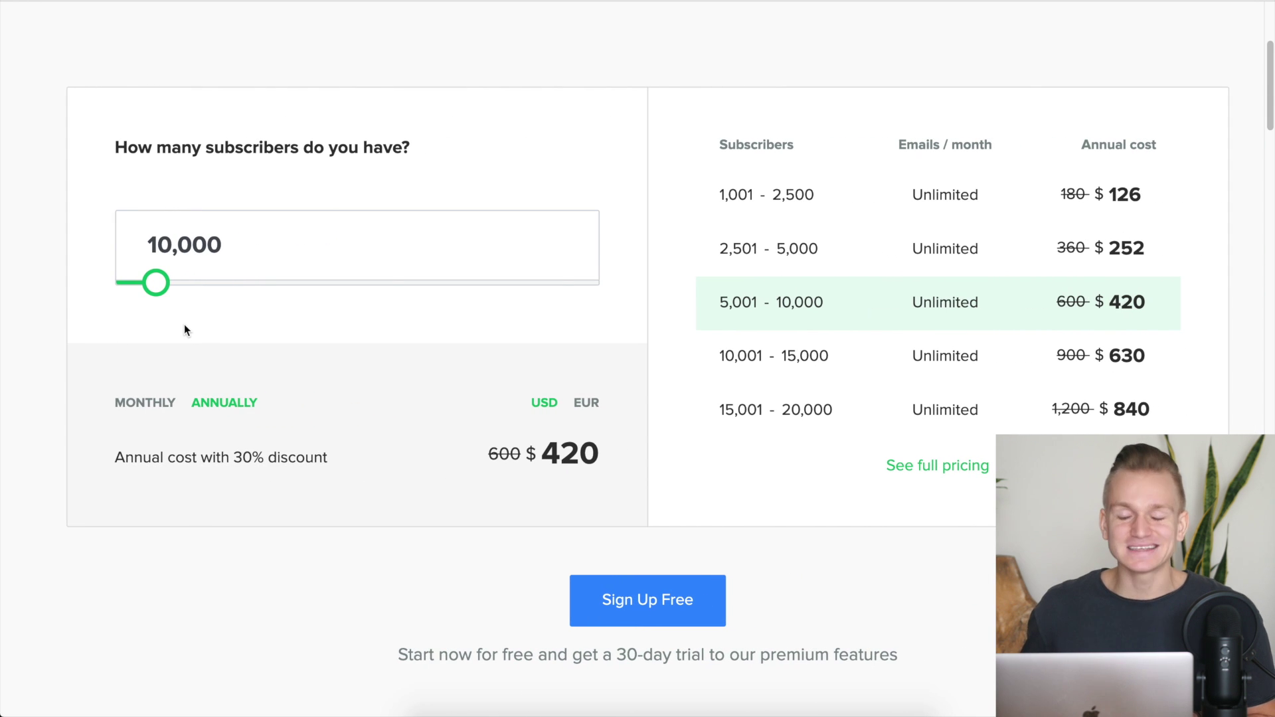
left_click(143, 403)
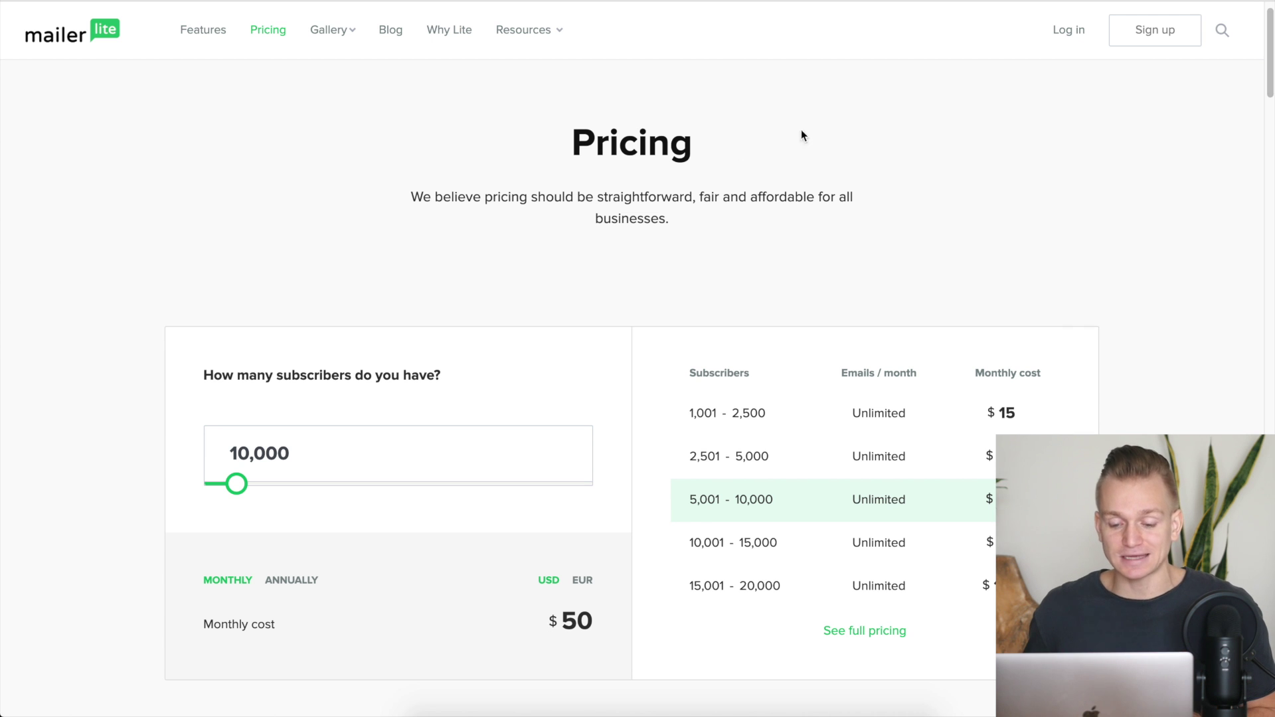
scroll(500, 212, "down", 3)
scroll(499, 213, "up", 1)
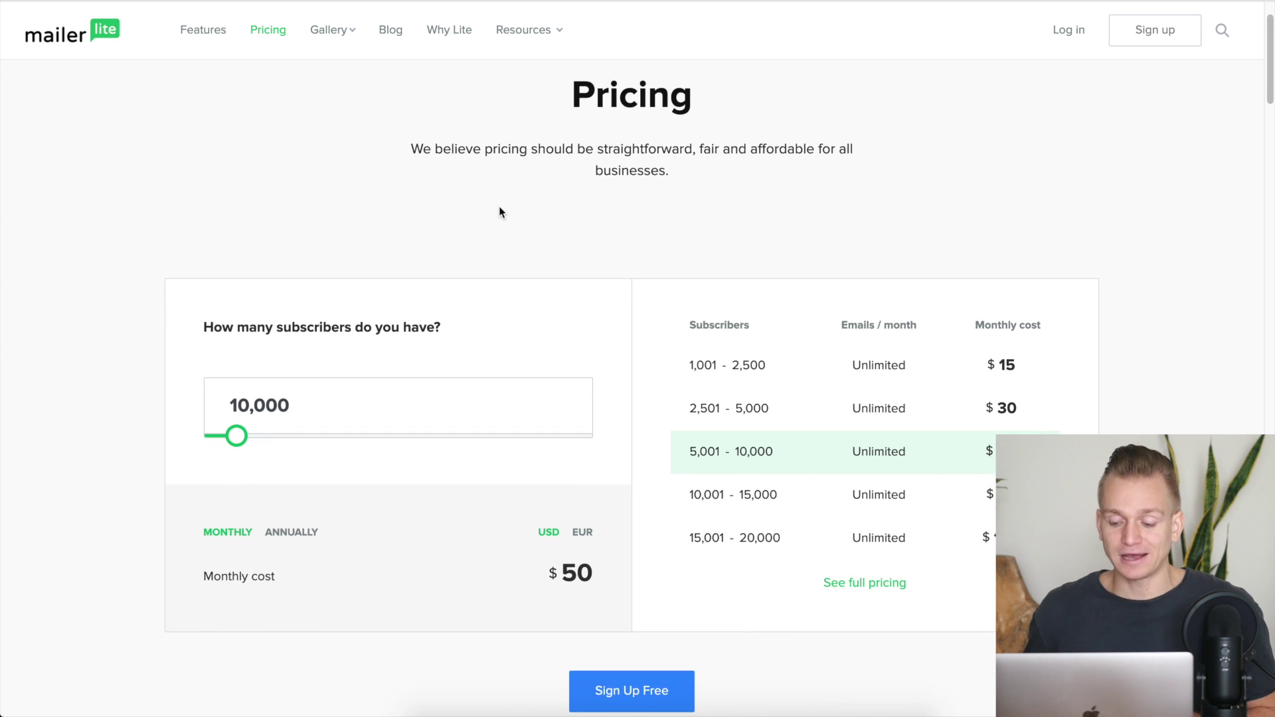
scroll(499, 212, "down", 4)
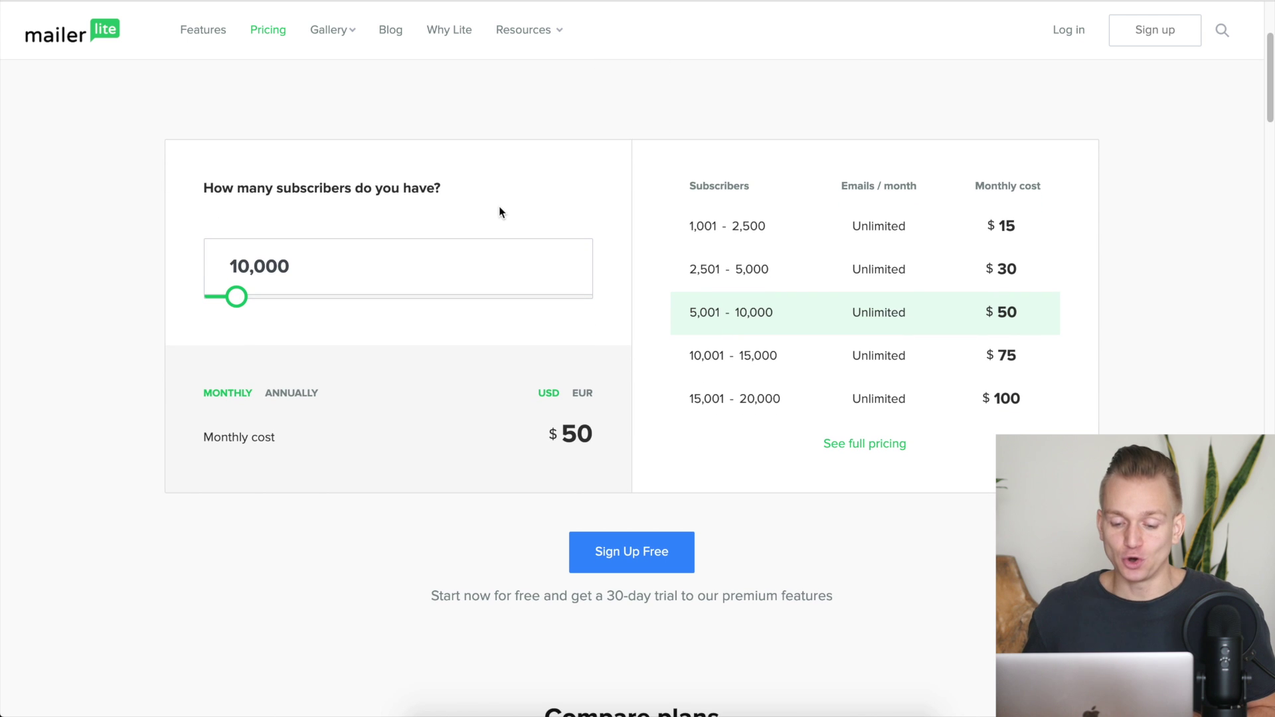